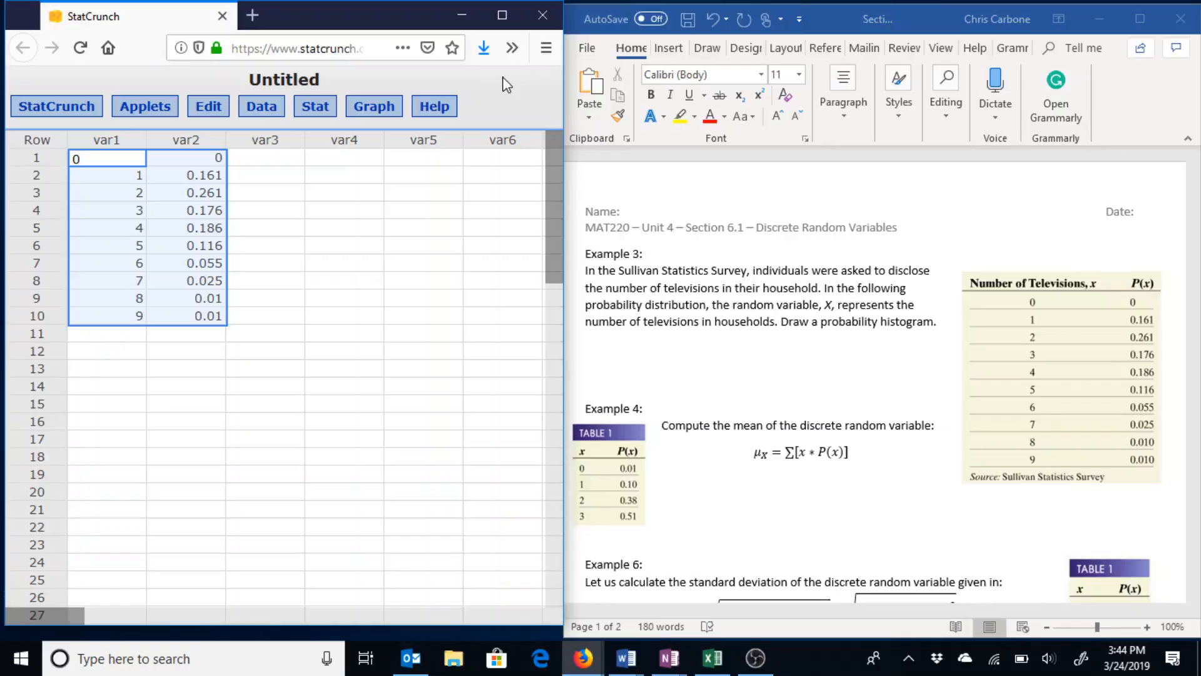
Open StatCrunch's Graph menu for charting the television data.
{"action": "left_click", "coordinate": [352, 114]}
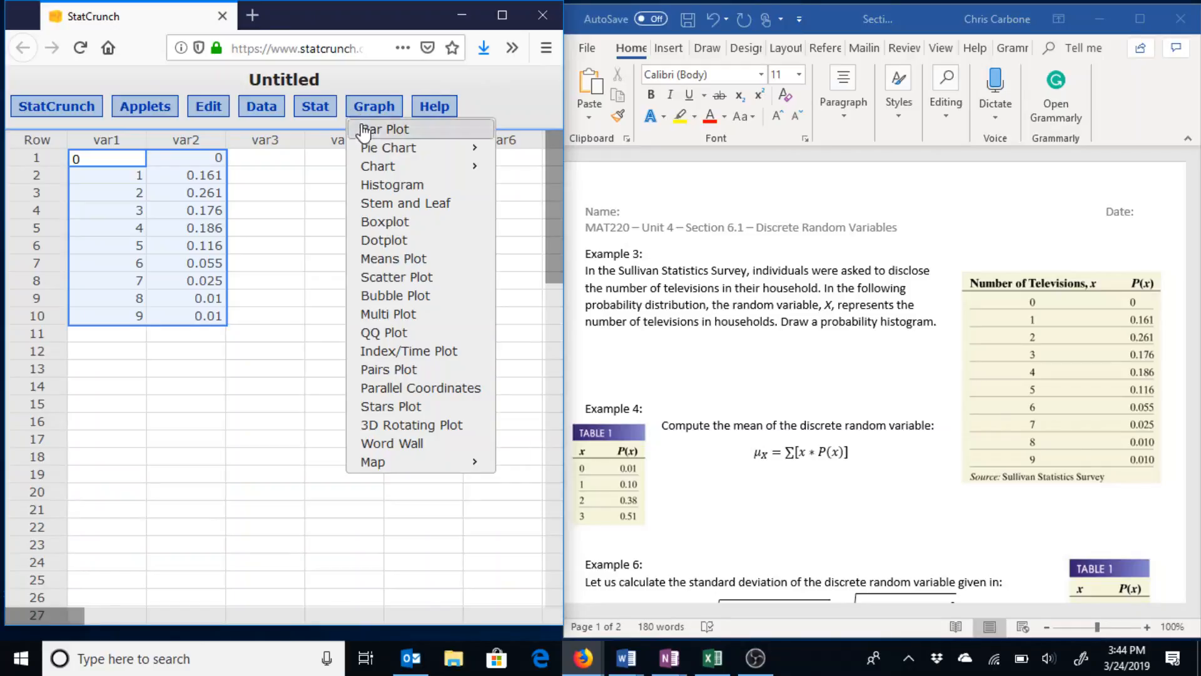
Create a With Summary bar plot using var1 as categories and var2 as counts.
{"action": "mouse_move", "coordinate": [366, 133]}
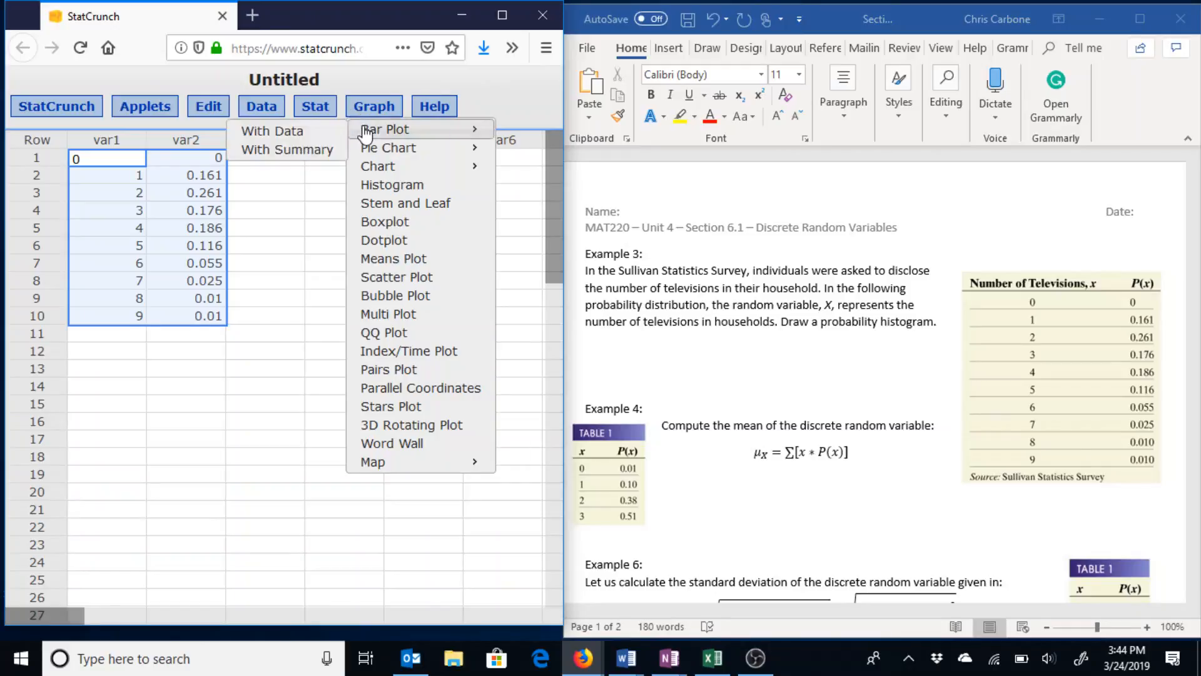
{"action": "left_click", "coordinate": [330, 152]}
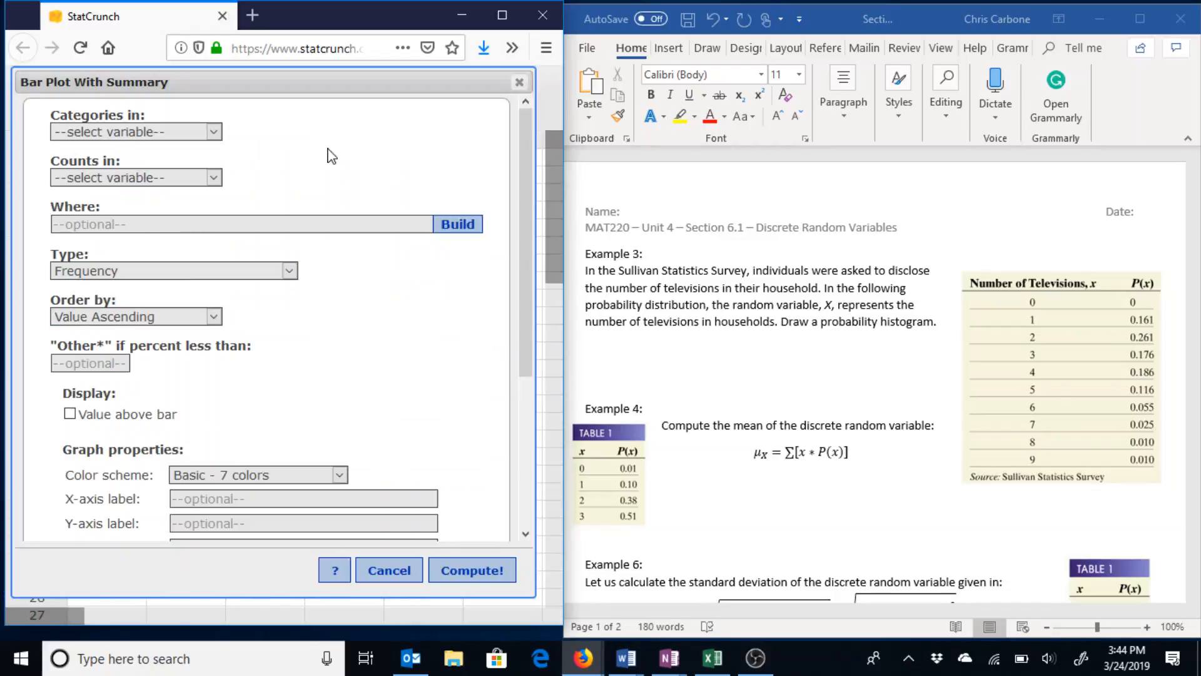
{"action": "left_click", "coordinate": [170, 131]}
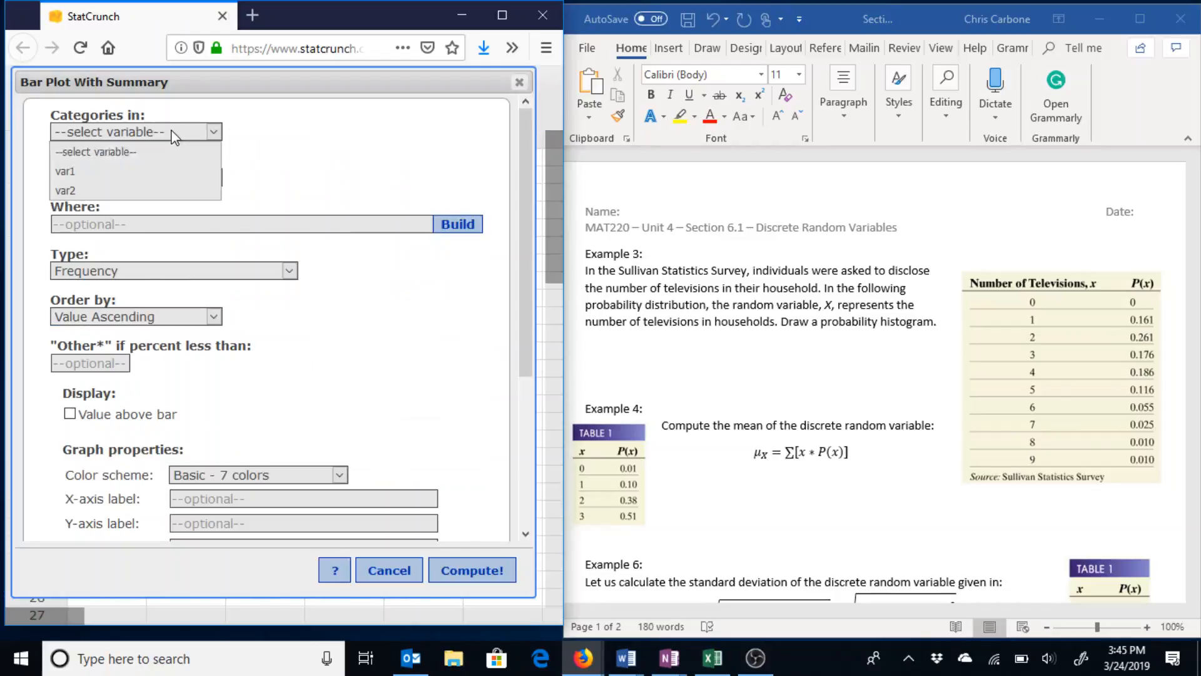
{"action": "left_click", "coordinate": [157, 174]}
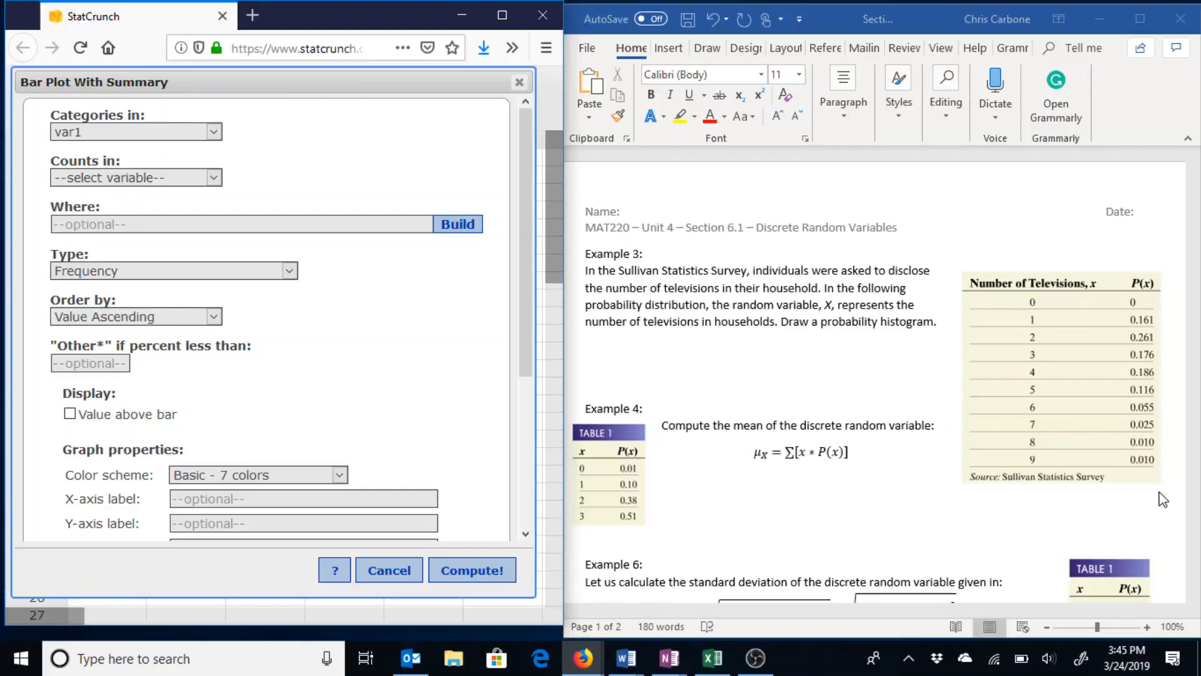
{"action": "left_click", "coordinate": [182, 178]}
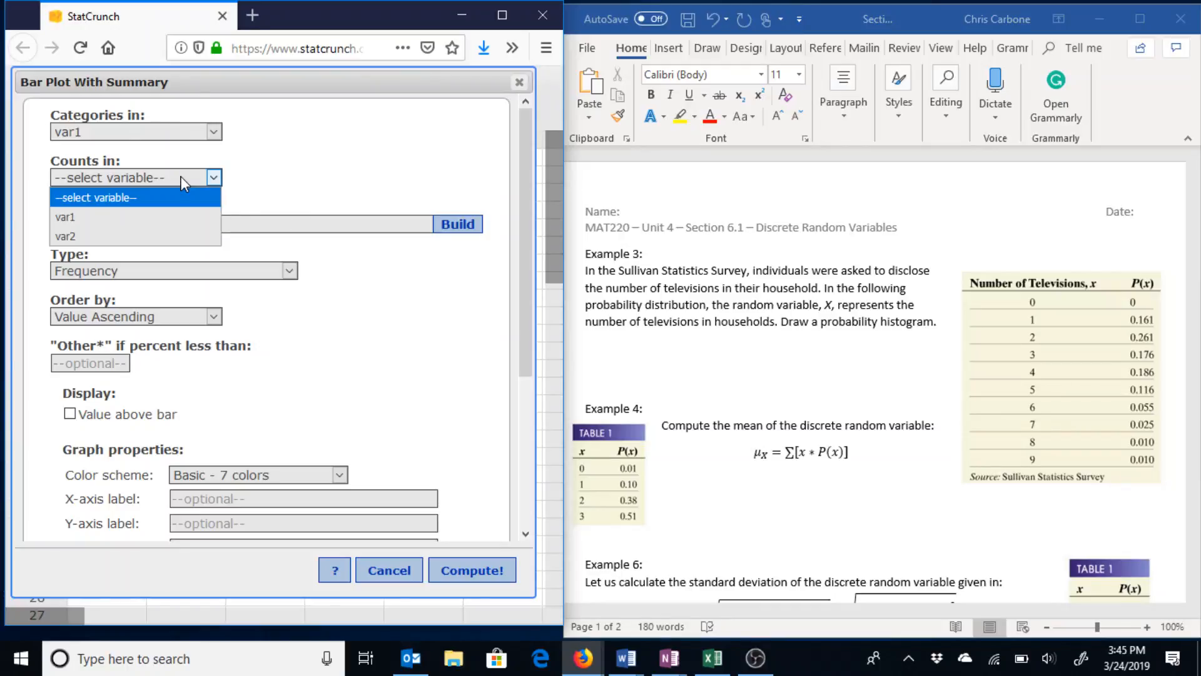
{"action": "left_click", "coordinate": [185, 238]}
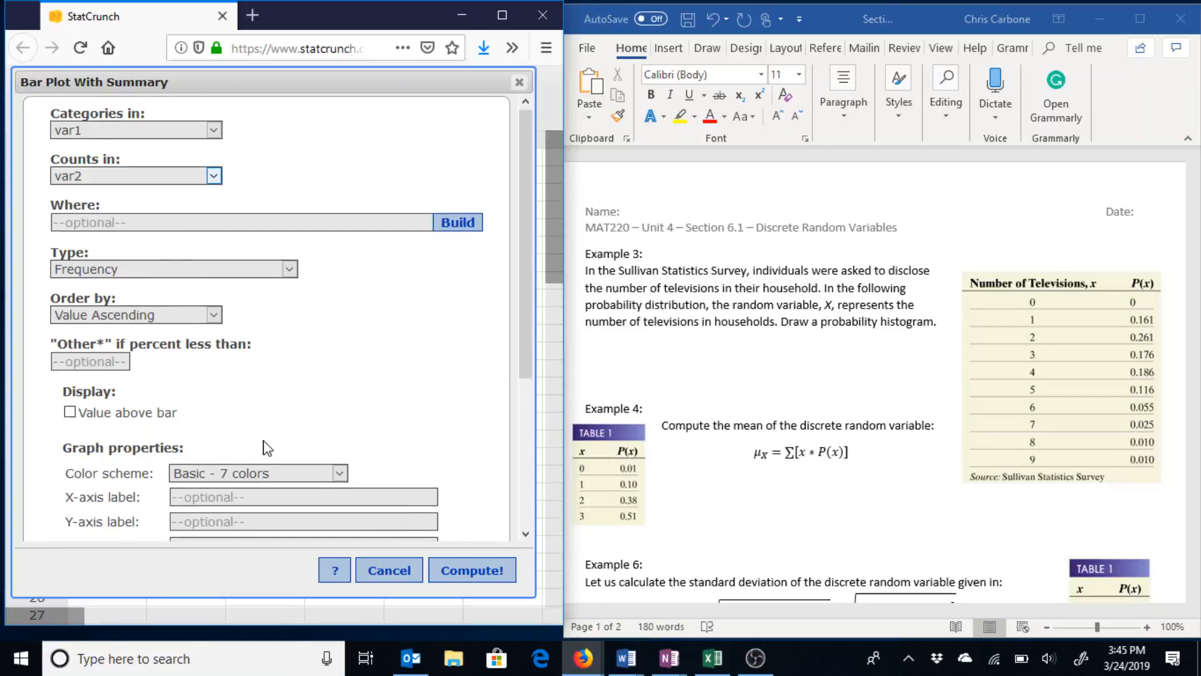
{"action": "scroll", "coordinate": [266, 451], "scroll_direction": "down", "scroll_amount": 3}
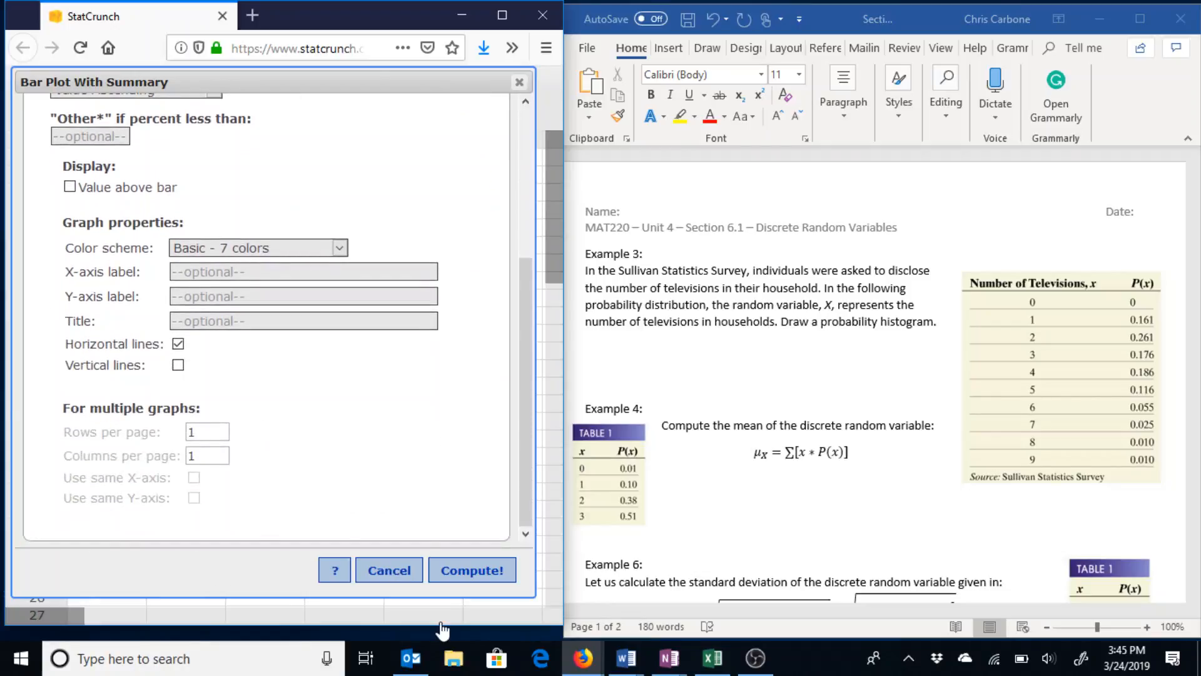
{"action": "left_click", "coordinate": [456, 571]}
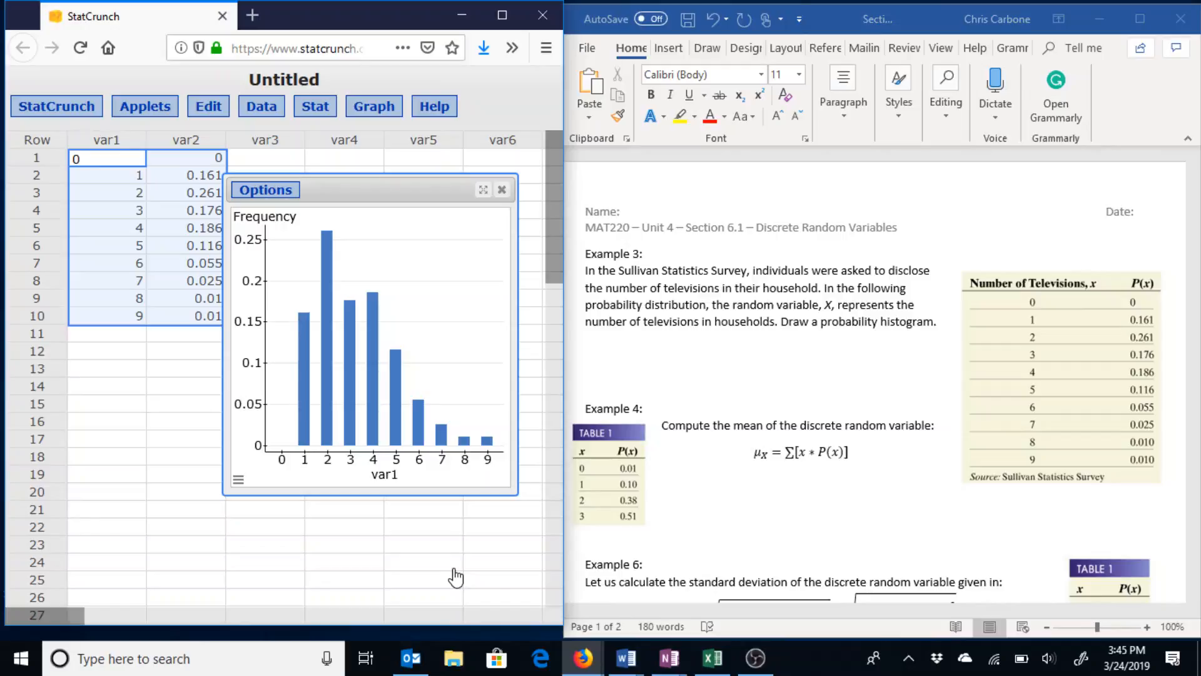
Close the bar chart window and scroll the Word worksheet down to Example 6.
{"action": "left_click", "coordinate": [504, 191]}
{"action": "scroll", "coordinate": [664, 396], "scroll_direction": "down", "scroll_amount": 3}
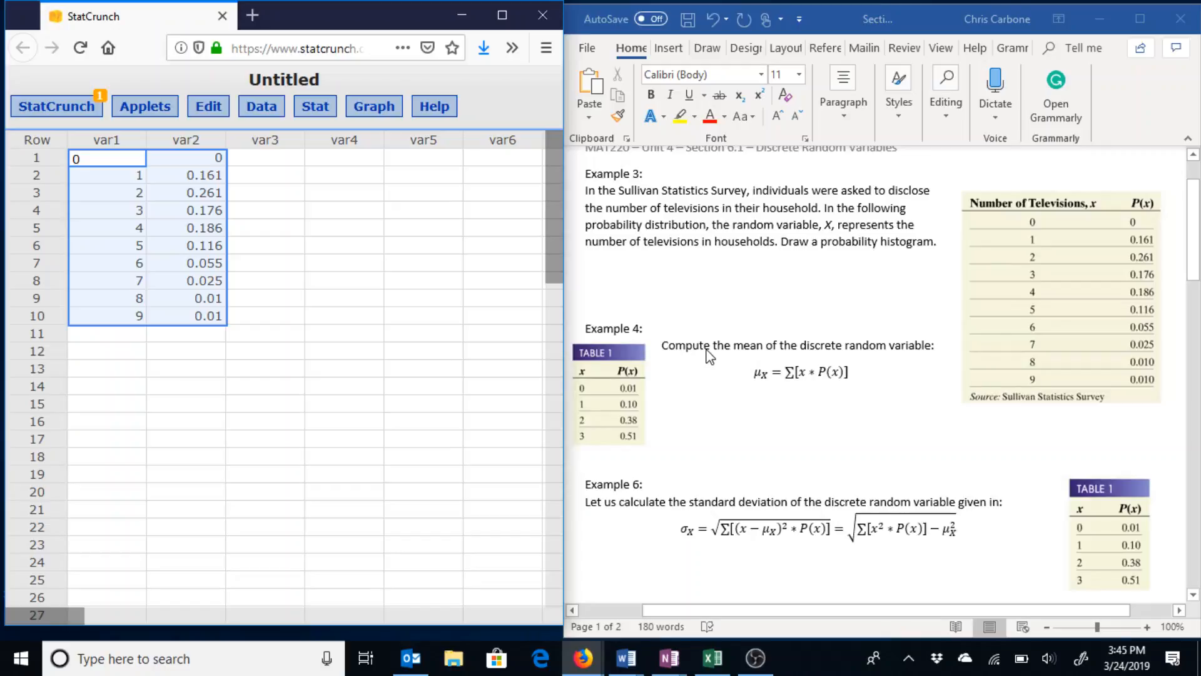
{"action": "scroll", "coordinate": [707, 350], "scroll_direction": "down", "scroll_amount": 2}
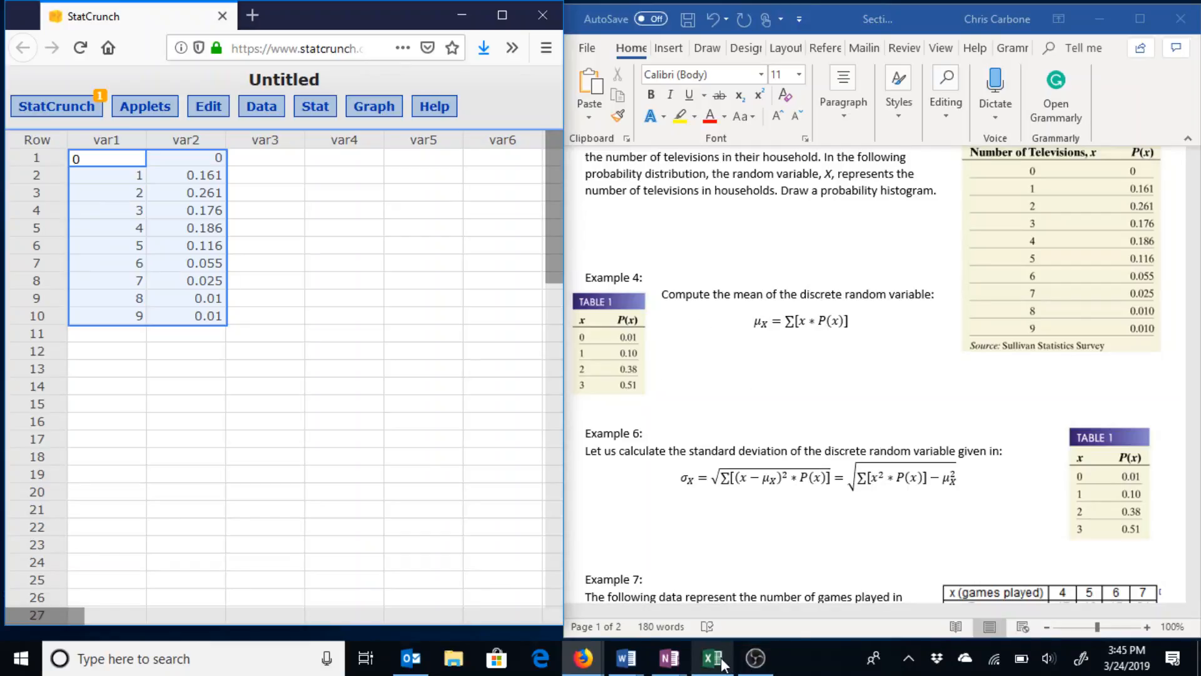
Copy the x and P(x) table A1:B5 from MAT220 6.1 Data.xlsx, then minimize Excel.
{"action": "mouse_move", "coordinate": [721, 661]}
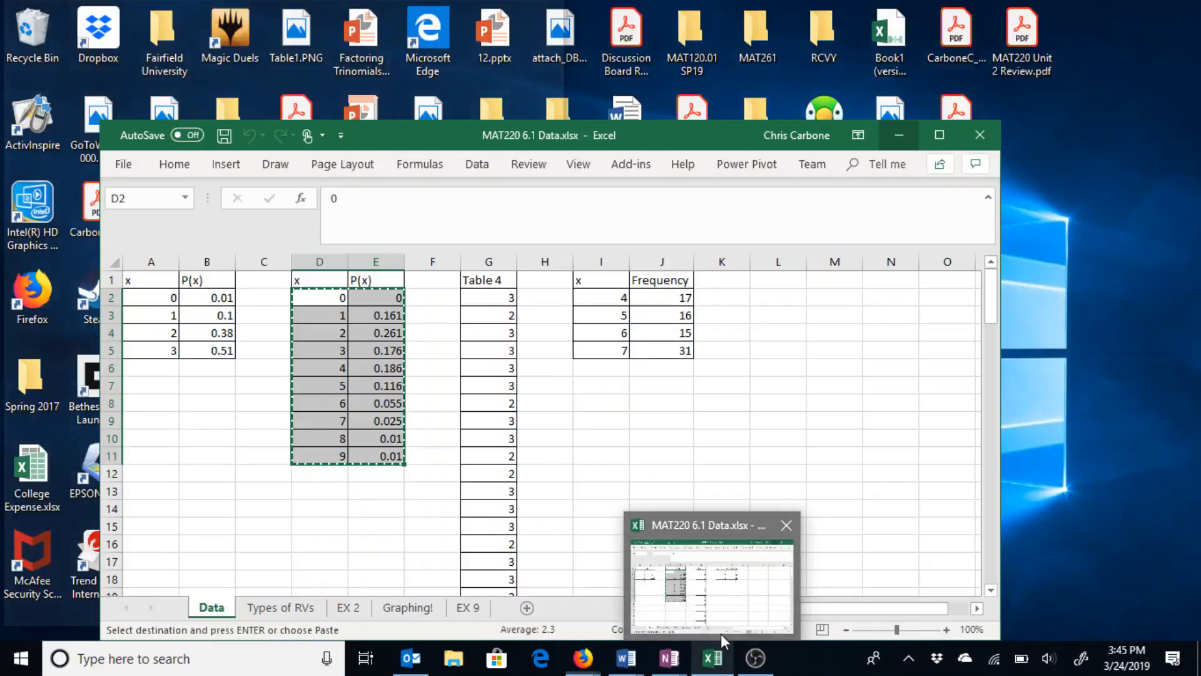
{"action": "left_click", "coordinate": [721, 633]}
{"action": "key", "text": "Return"}
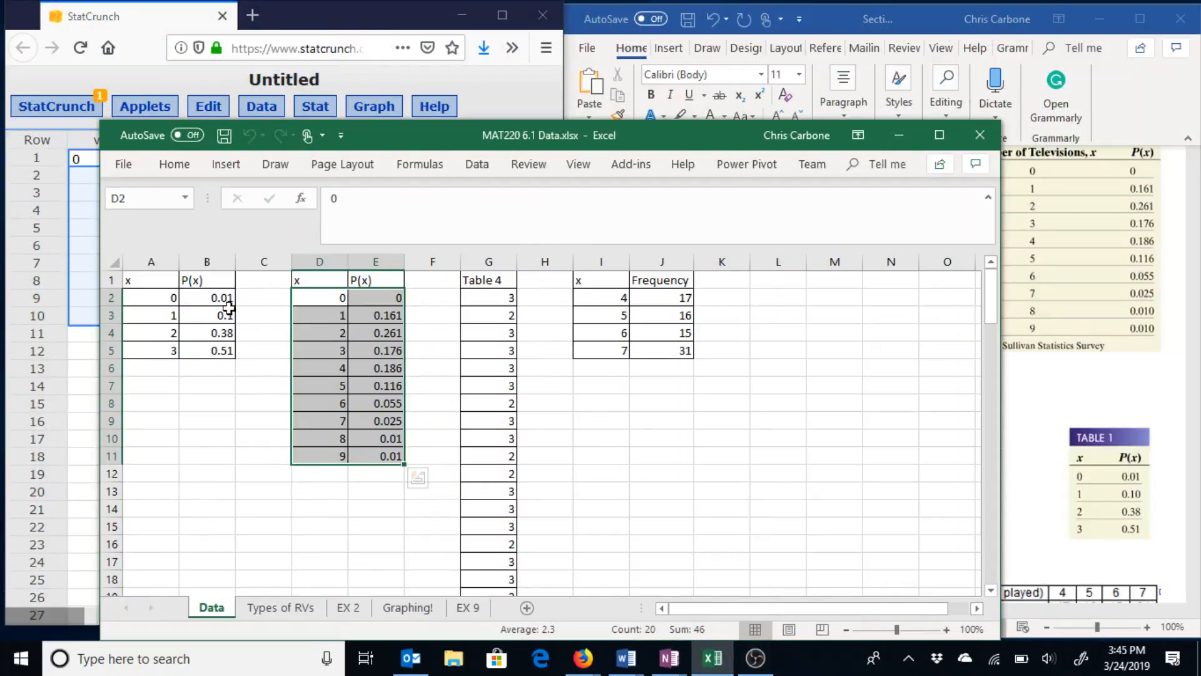
{"action": "left_click_drag", "start_coordinate": [155, 276], "coordinate": [190, 353]}
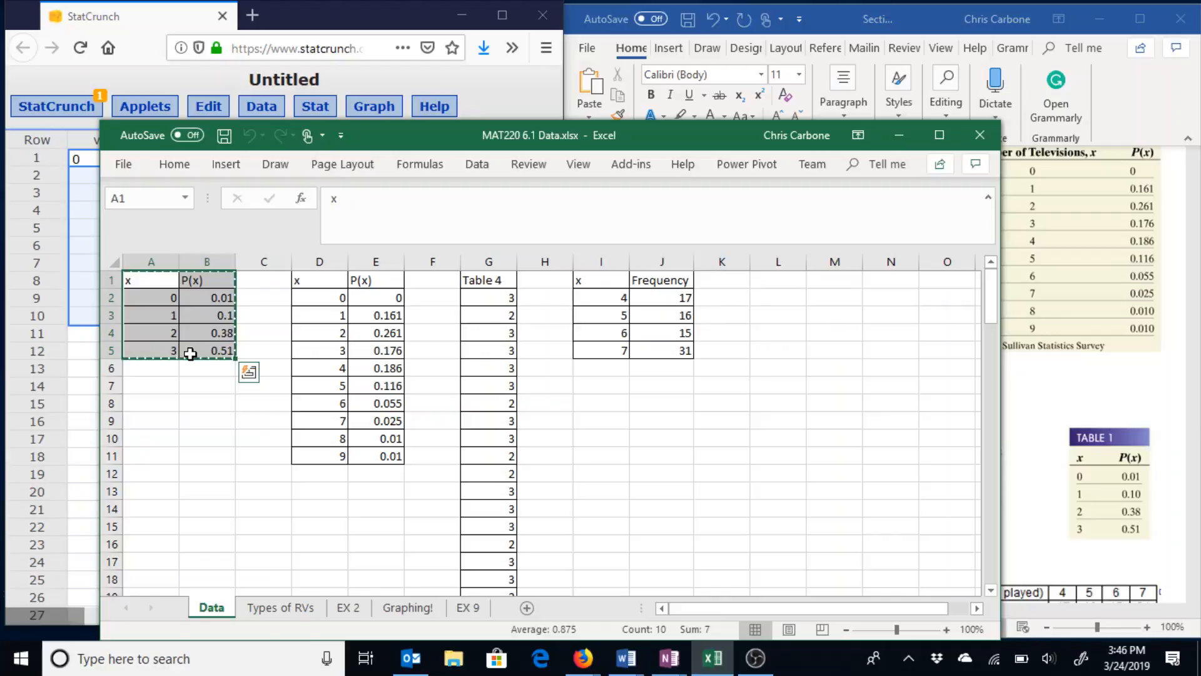
{"action": "key", "text": "ctrl+c"}
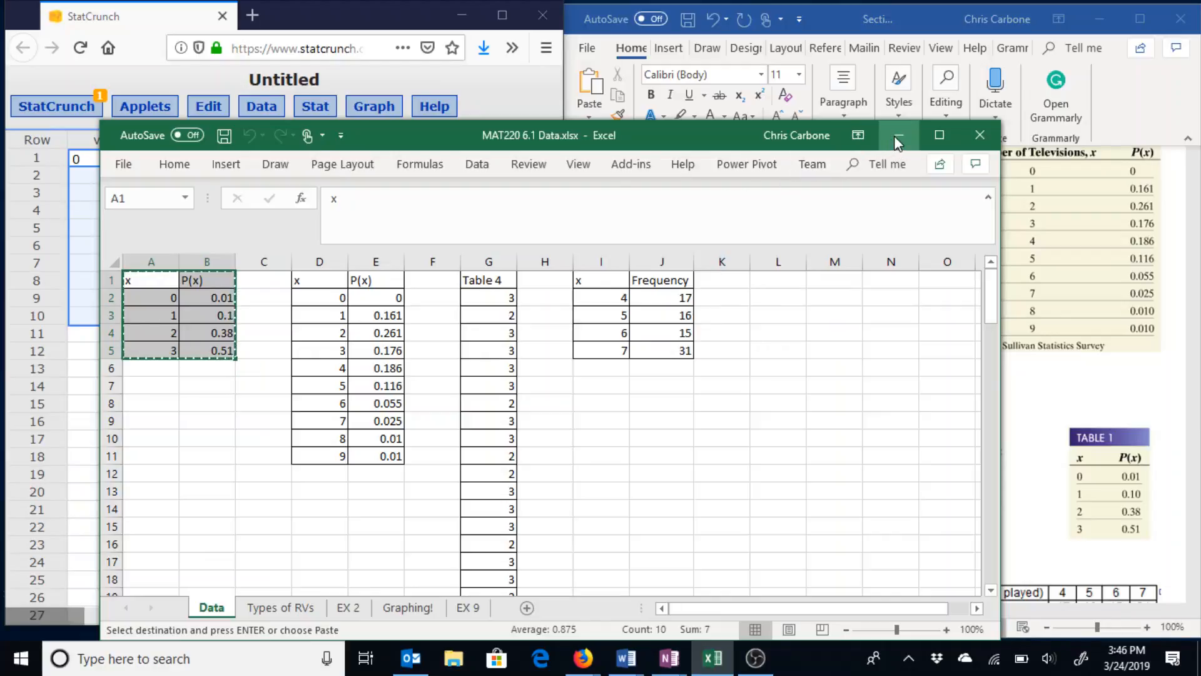
{"action": "left_click", "coordinate": [896, 135]}
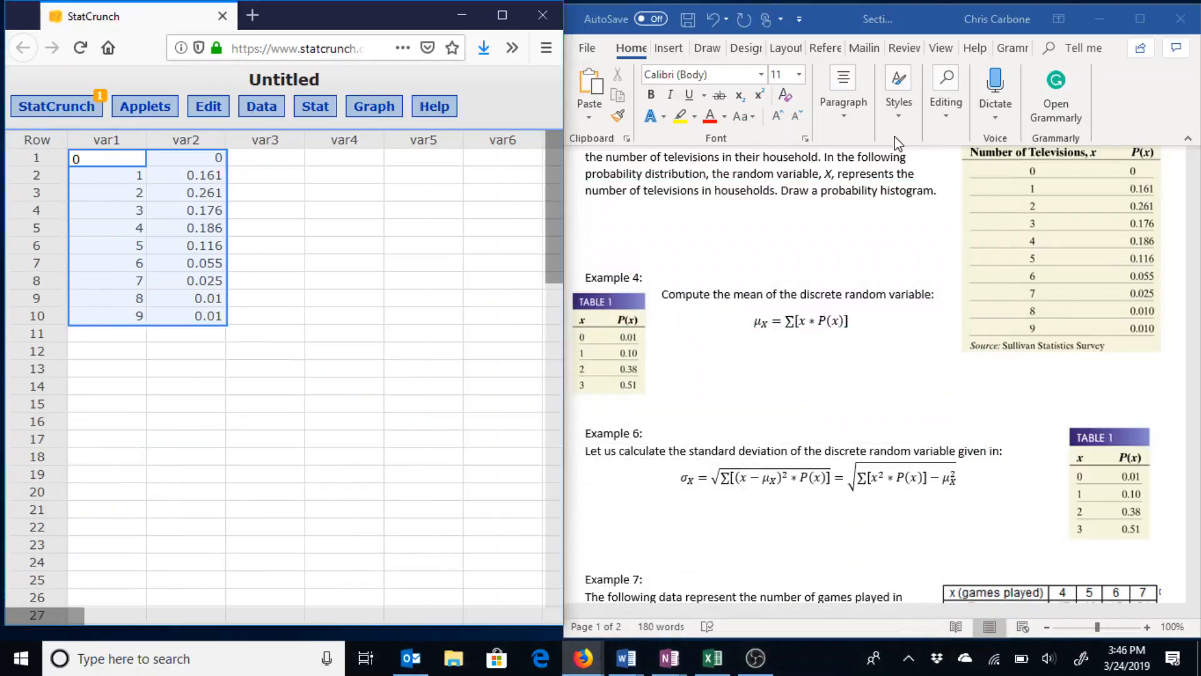
Paste the table at var4 and compute mean 2.39, SD 0.70562029 via the Custom calculator, x weighted by P(x).
{"action": "left_click", "coordinate": [341, 141]}
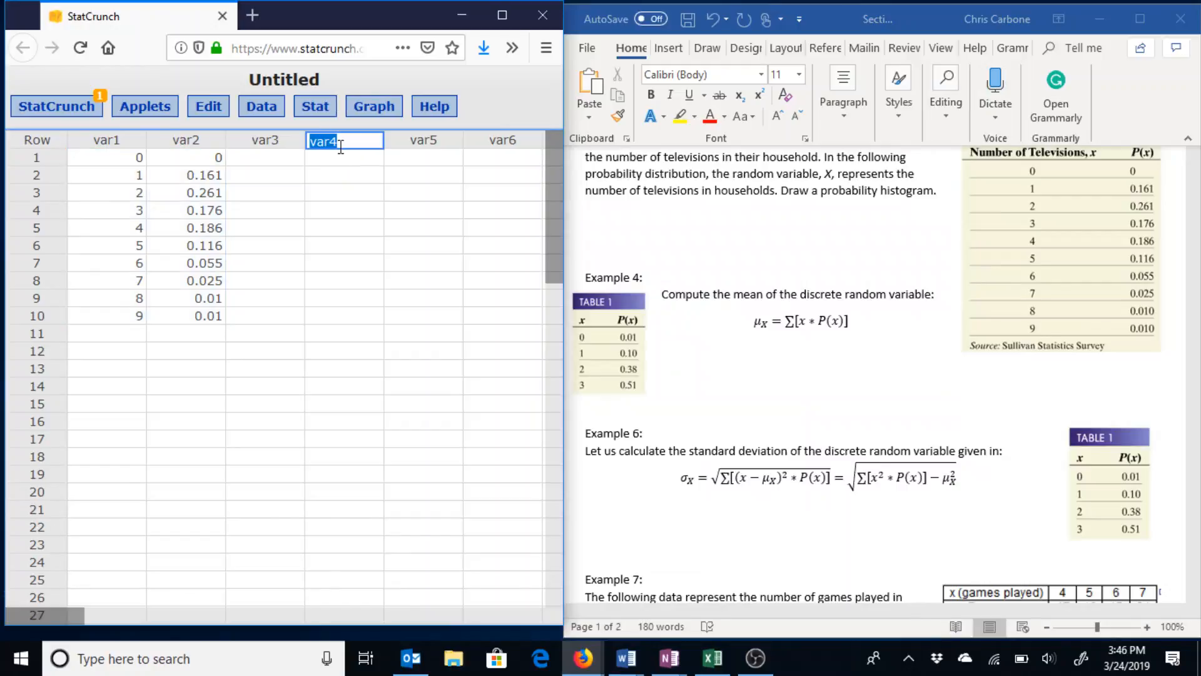
{"action": "key", "text": "ctrl+v"}
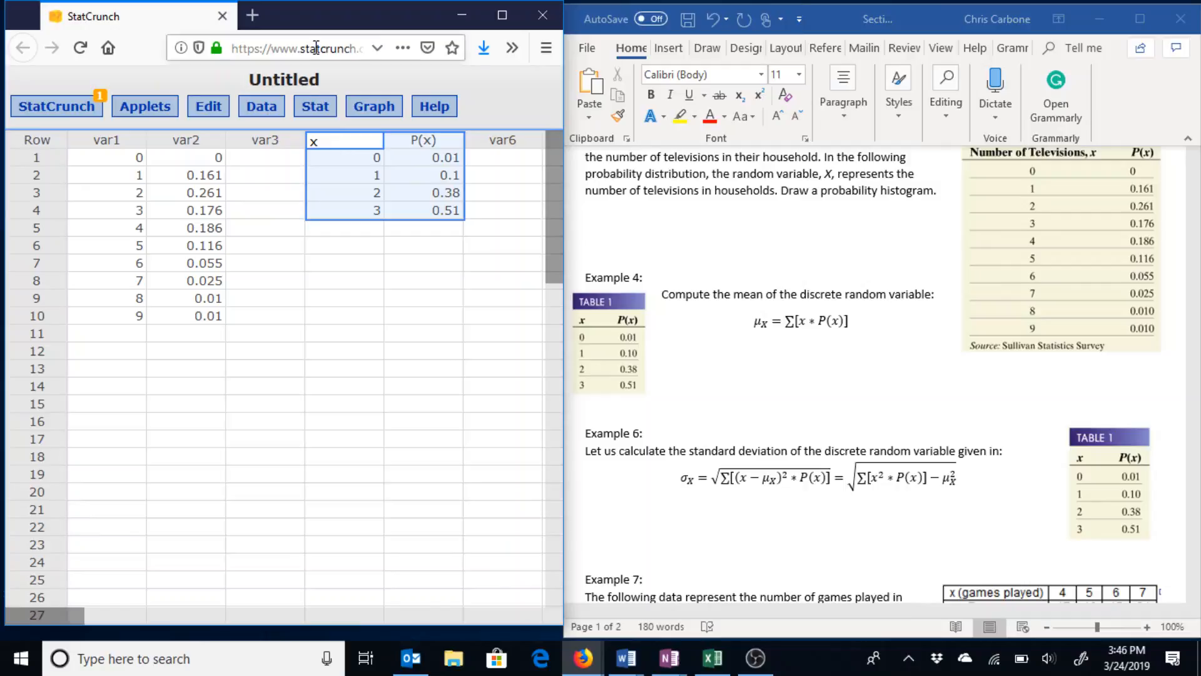
{"action": "left_click", "coordinate": [323, 114]}
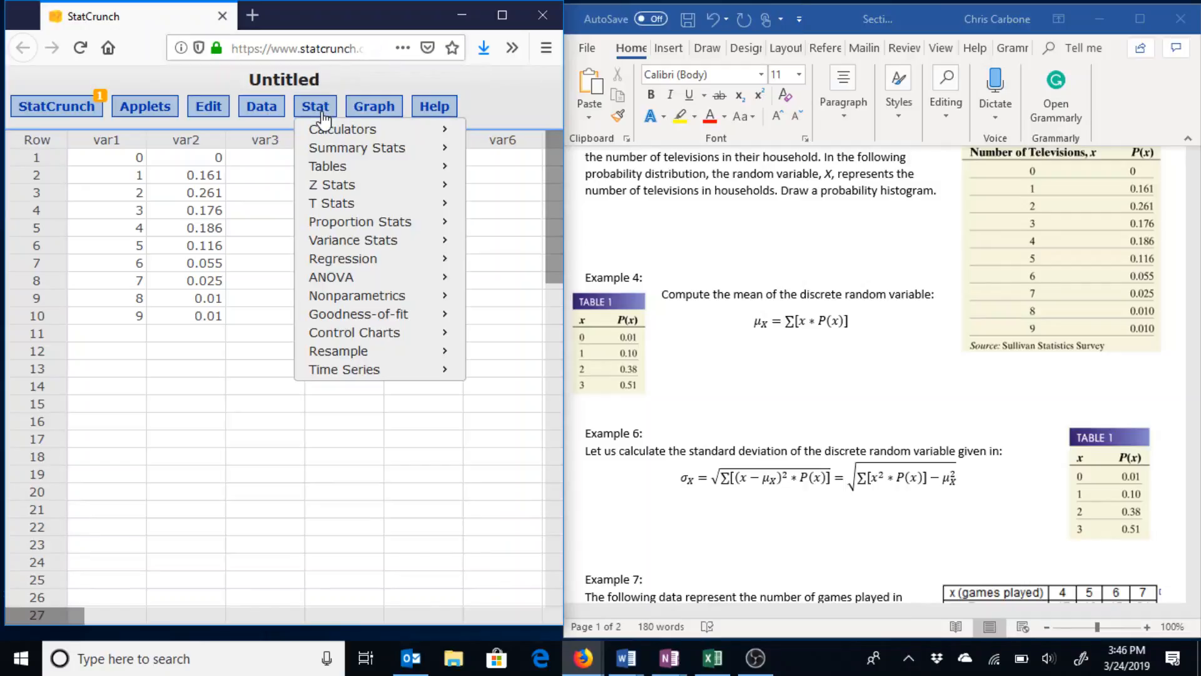
{"action": "mouse_move", "coordinate": [336, 132]}
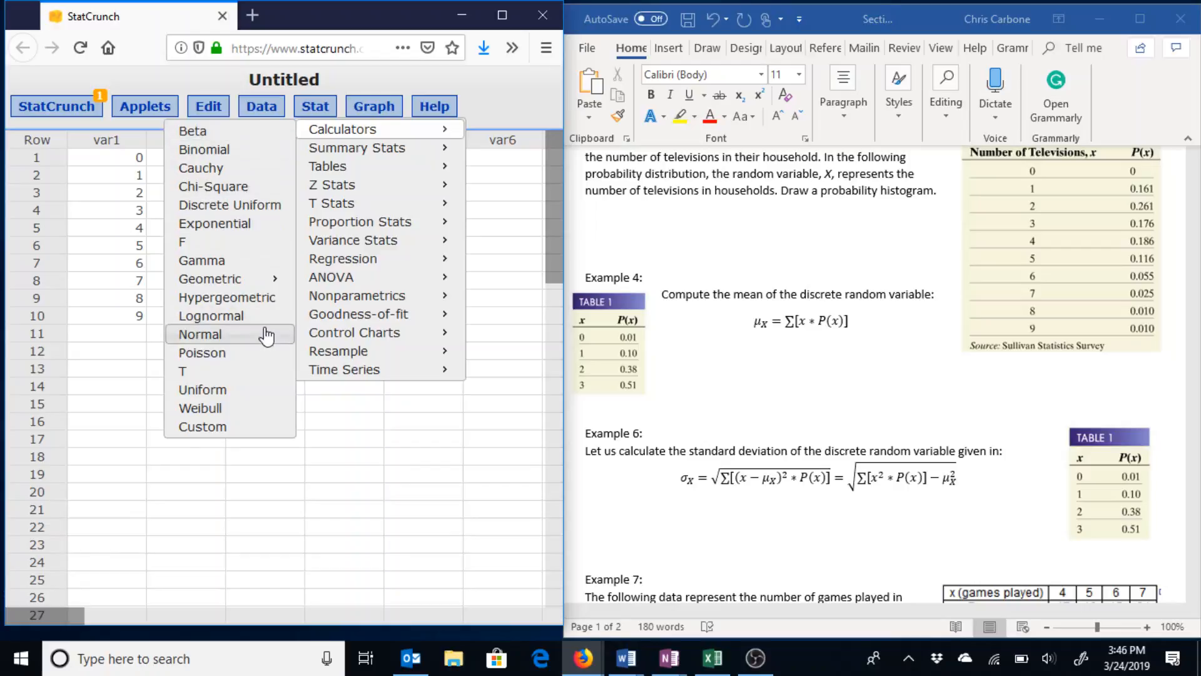
{"action": "left_click", "coordinate": [254, 429]}
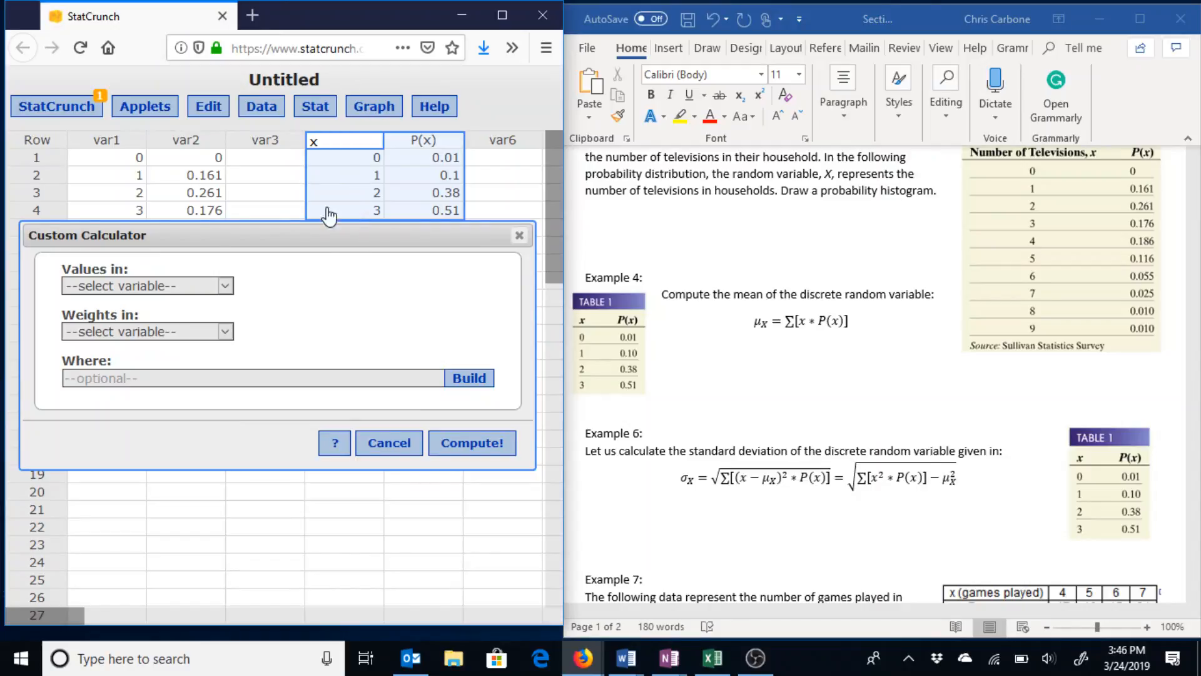
{"action": "left_click", "coordinate": [192, 288]}
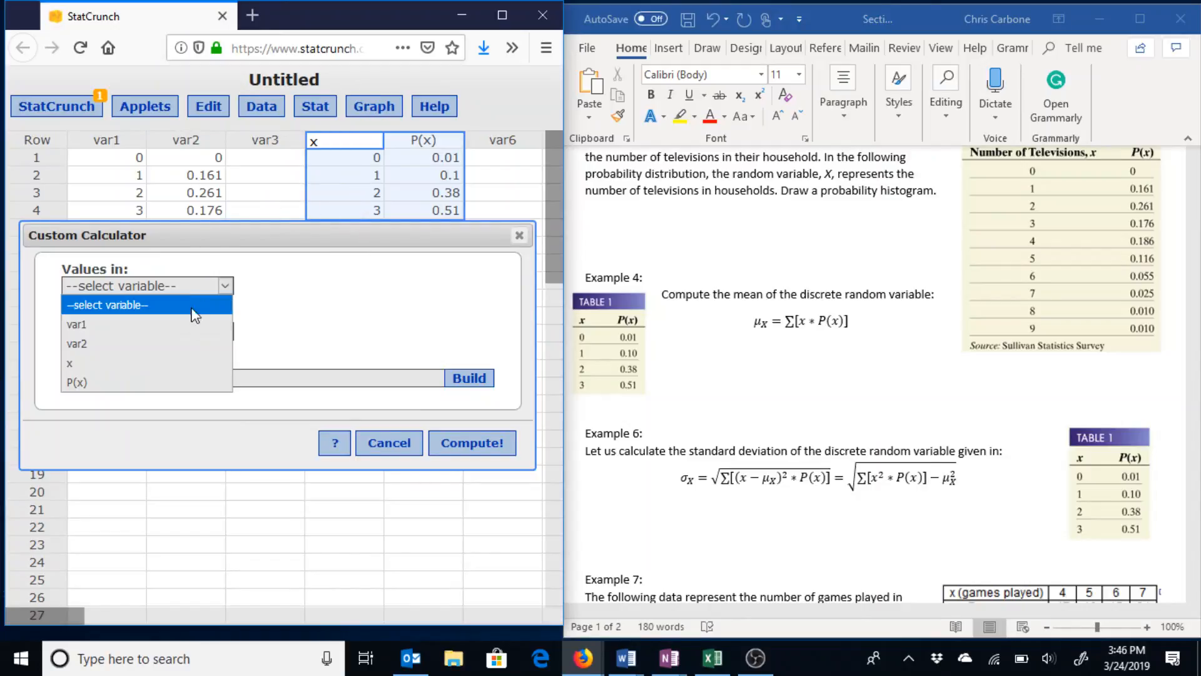
{"action": "left_click", "coordinate": [186, 364]}
{"action": "left_click", "coordinate": [175, 333]}
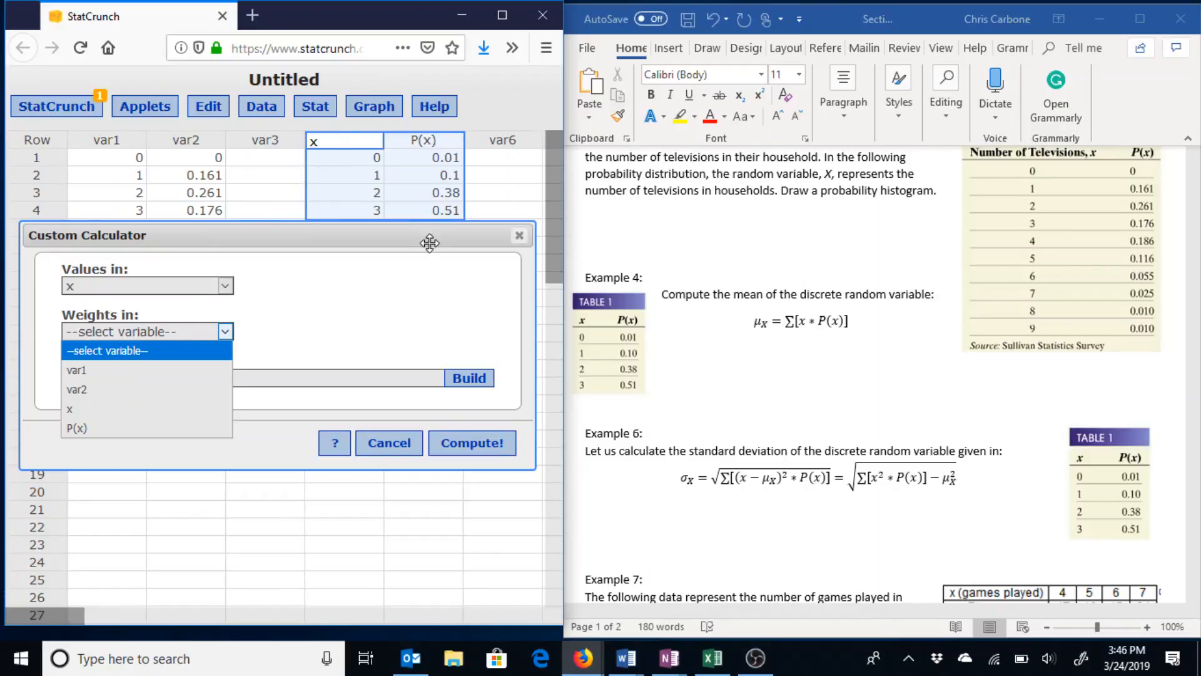
{"action": "left_click", "coordinate": [178, 429]}
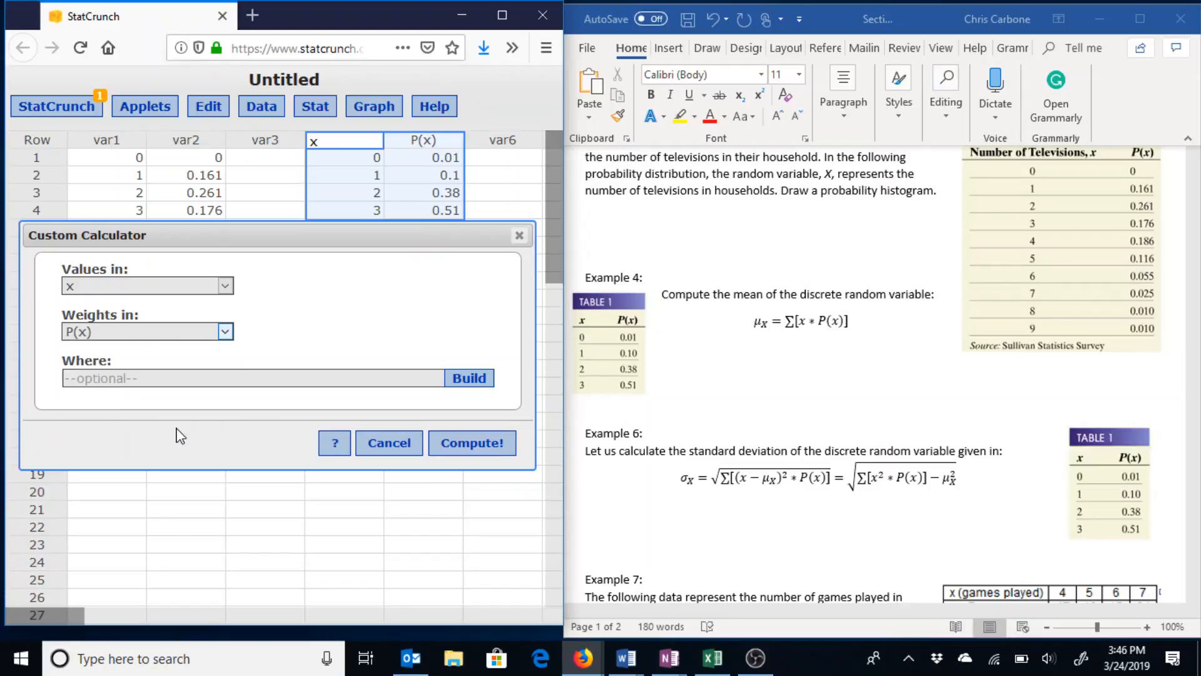
{"action": "left_click", "coordinate": [493, 449]}
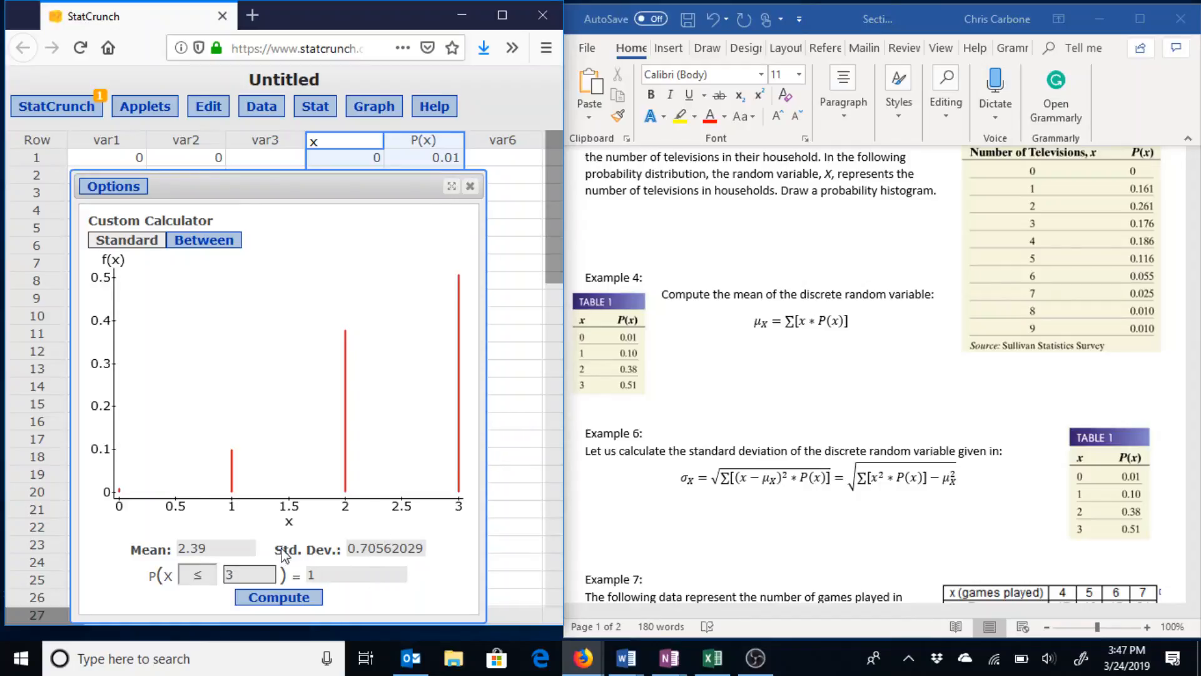
Enter 2.39 below the mean formula and 0.706 below the standard deviation formula.
{"action": "left_click", "coordinate": [841, 341]}
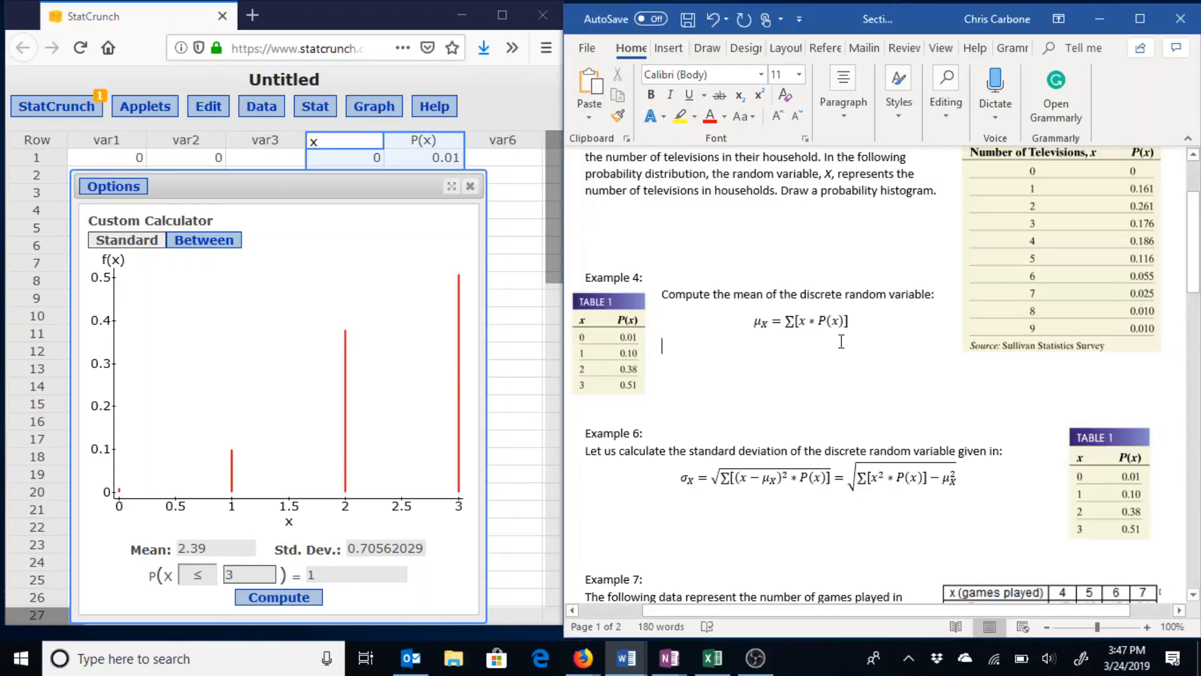
{"action": "type", "text": "2.39"}
{"action": "left_click", "coordinate": [810, 504]}
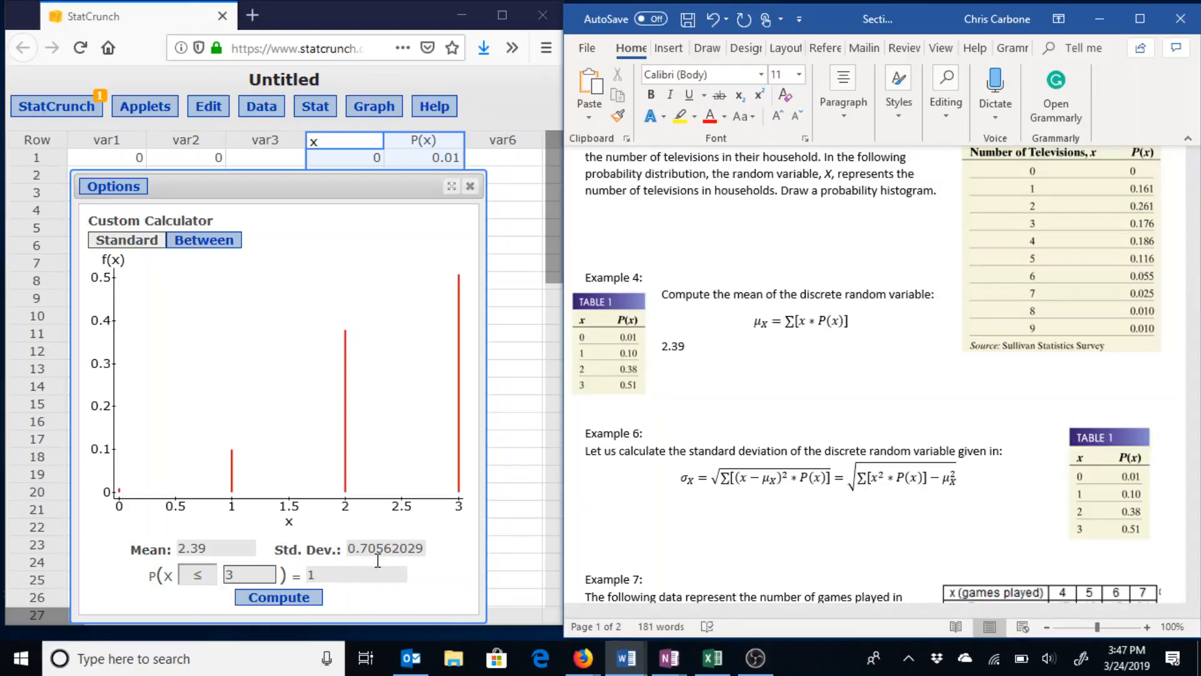
{"action": "type", "text": "0.706"}
{"action": "scroll", "coordinate": [381, 566], "scroll_direction": "down", "scroll_amount": 7}
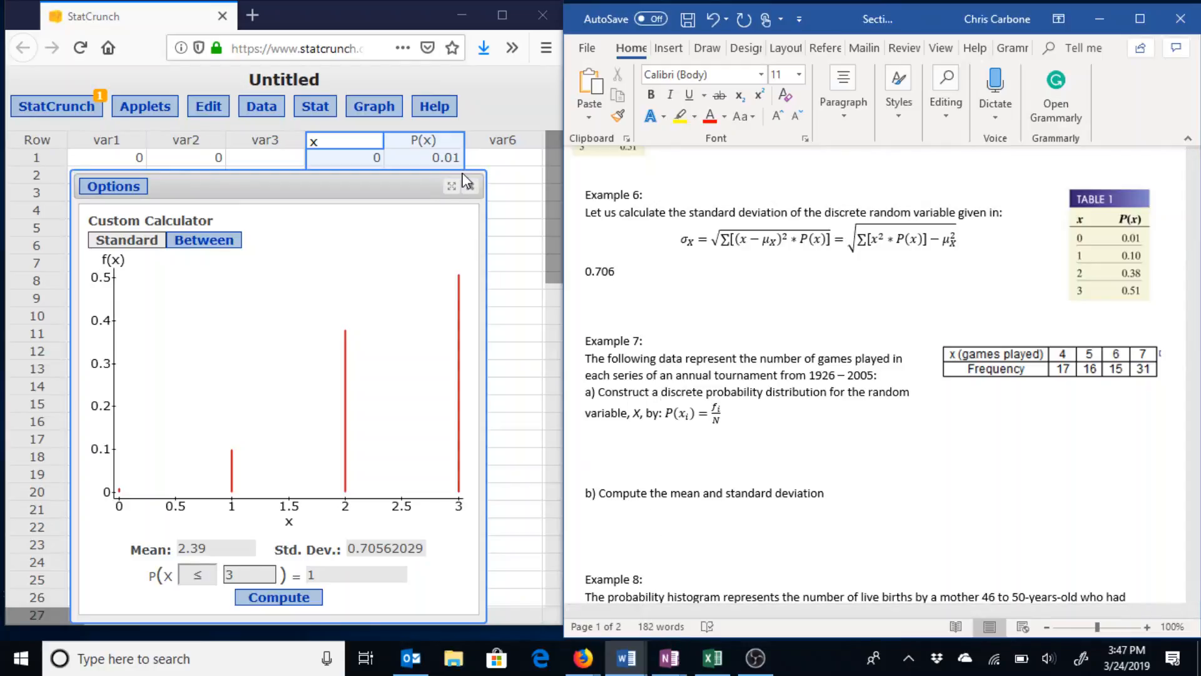
Close the calculator results and clear the previous example's data columns.
{"action": "left_click", "coordinate": [470, 187]}
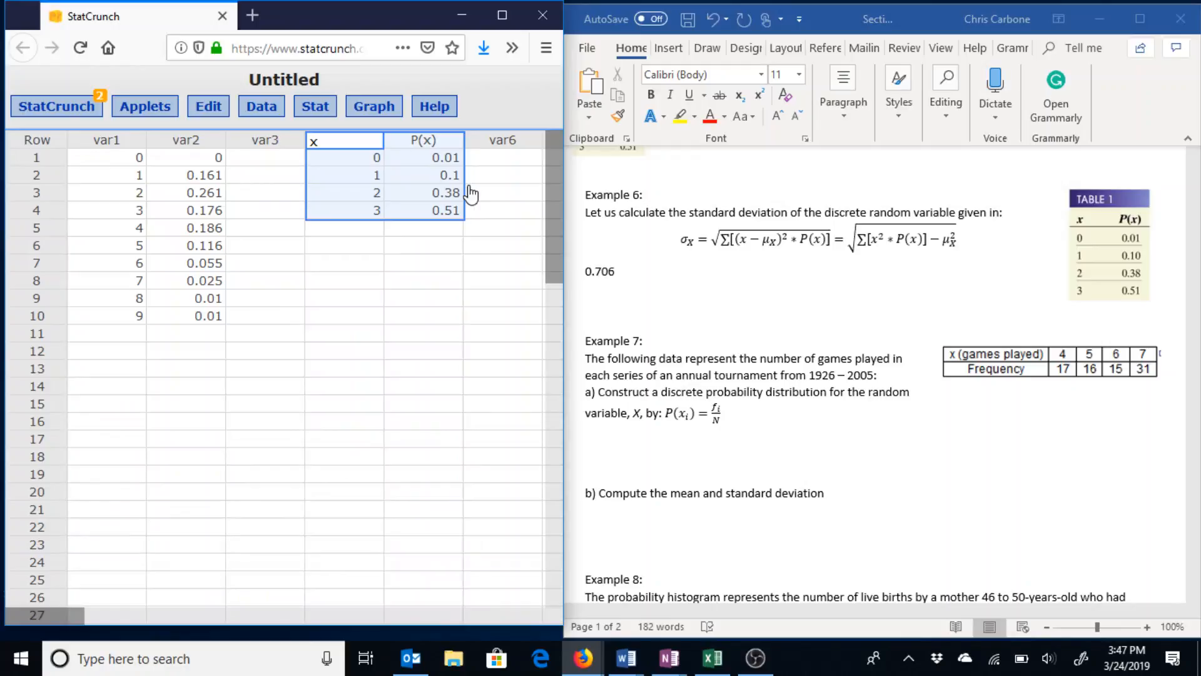
{"action": "key", "text": "ctrl+z"}
{"action": "key", "text": "ctrl+z"}
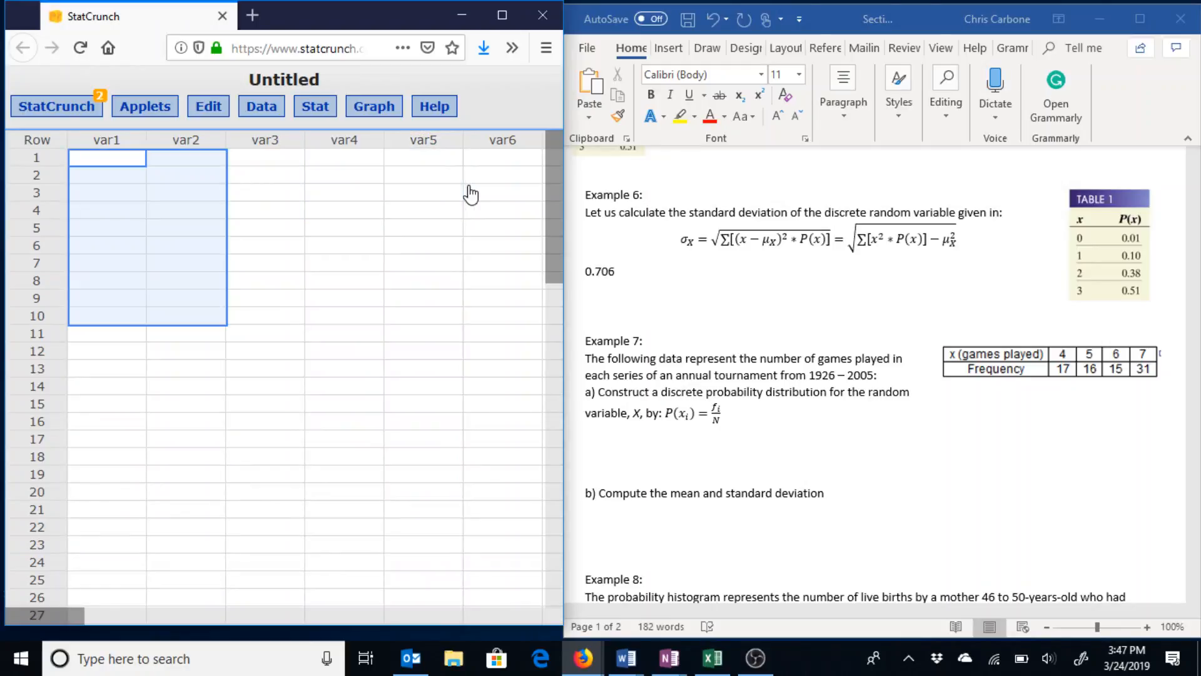
{"action": "left_click", "coordinate": [457, 162]}
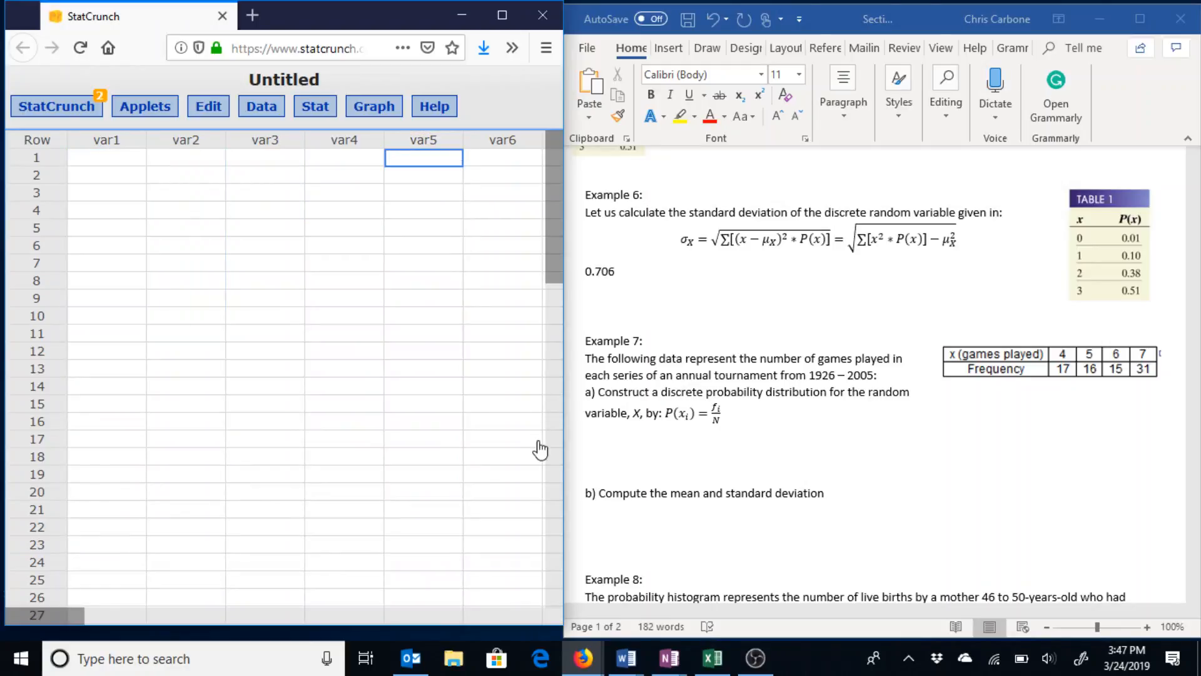
Copy the games-played x and Frequency table from Excel into StatCrunch's first column.
{"action": "mouse_move", "coordinate": [705, 664]}
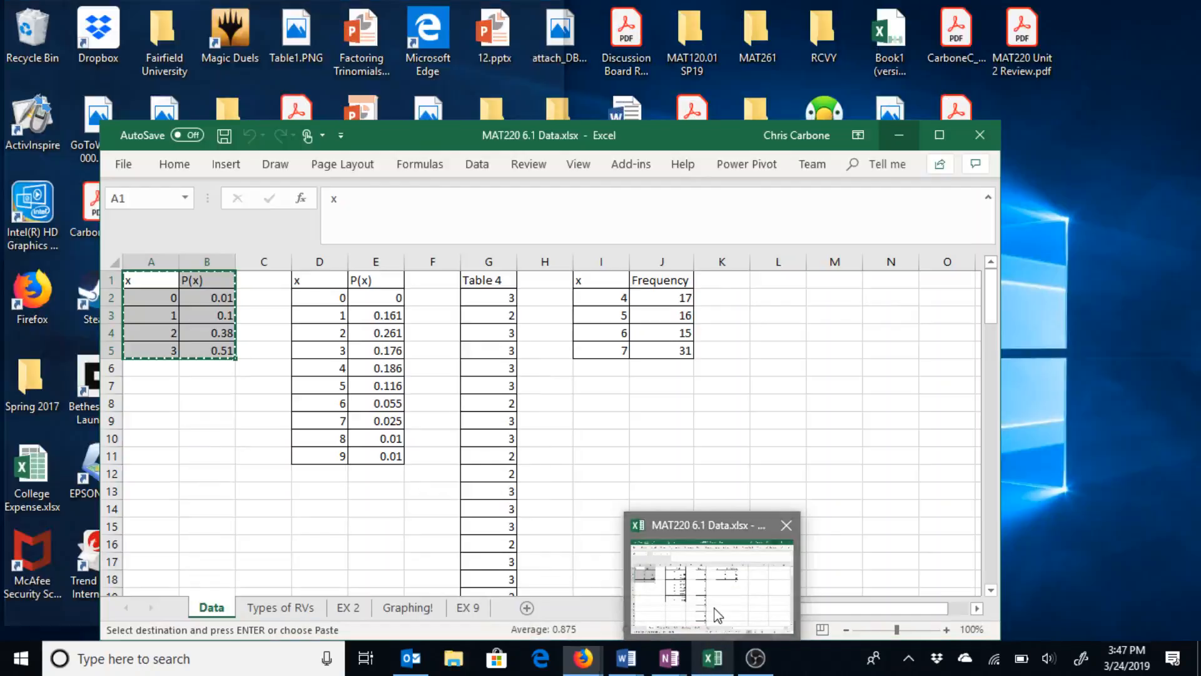
{"action": "left_click", "coordinate": [717, 618]}
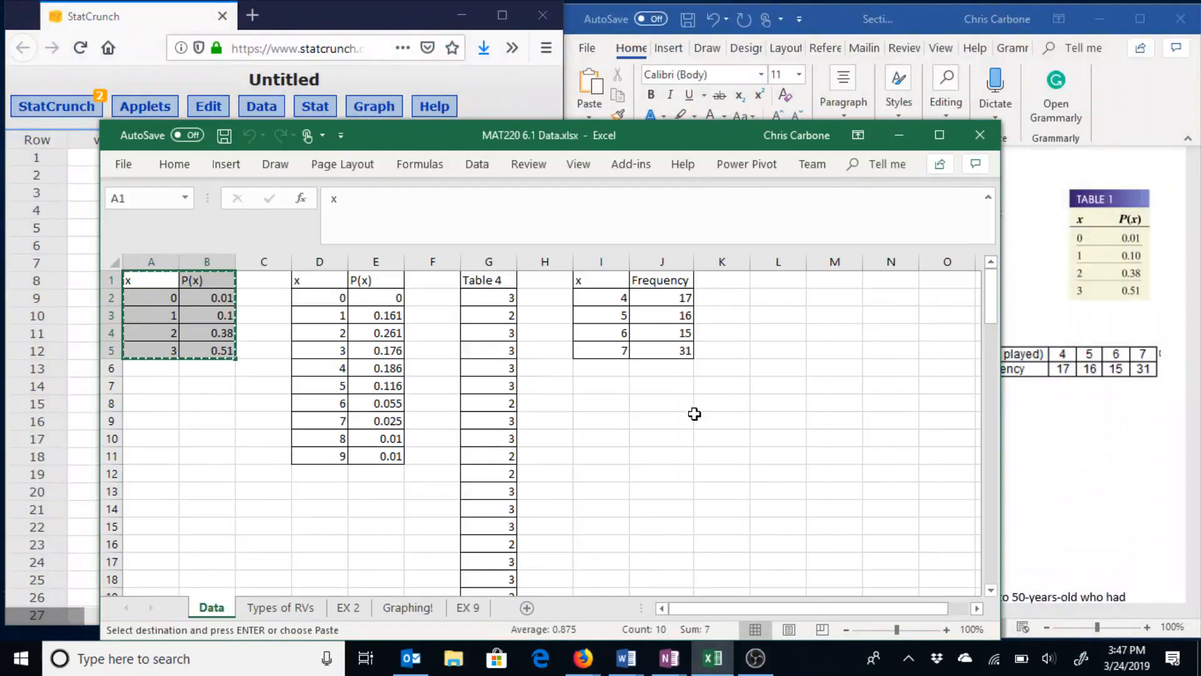
{"action": "left_click_drag", "start_coordinate": [605, 278], "coordinate": [651, 343]}
{"action": "key", "text": "ctrl+c"}
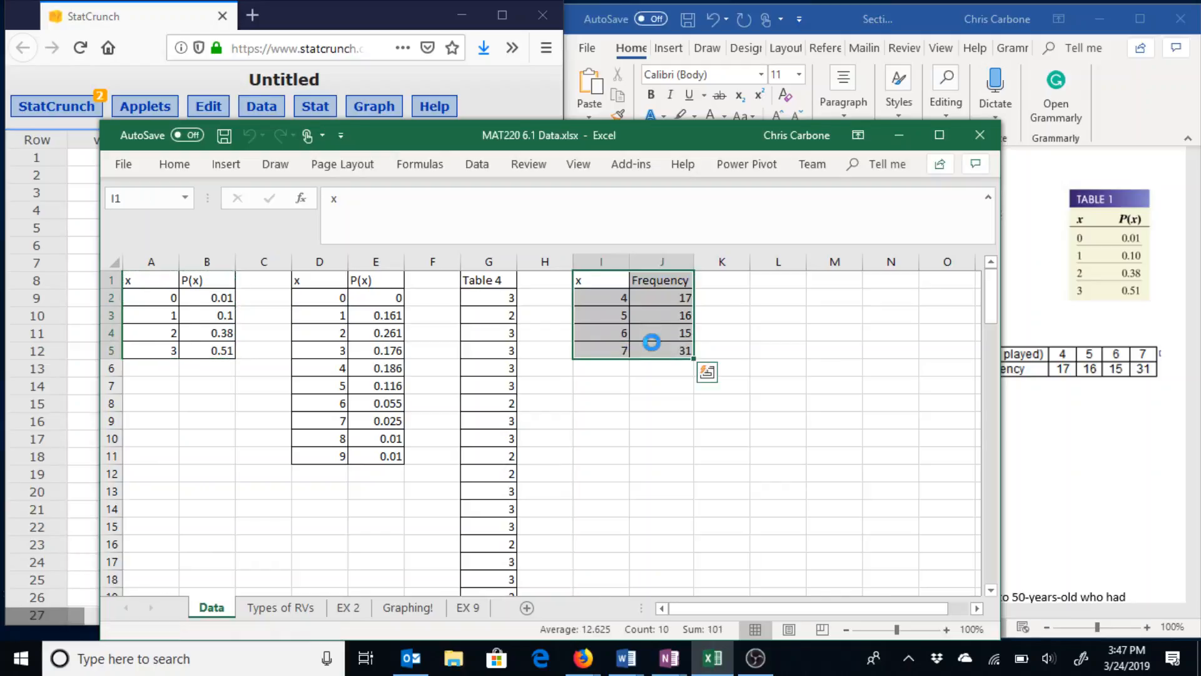
{"action": "left_click", "coordinate": [91, 162]}
{"action": "double_click", "coordinate": [99, 141]}
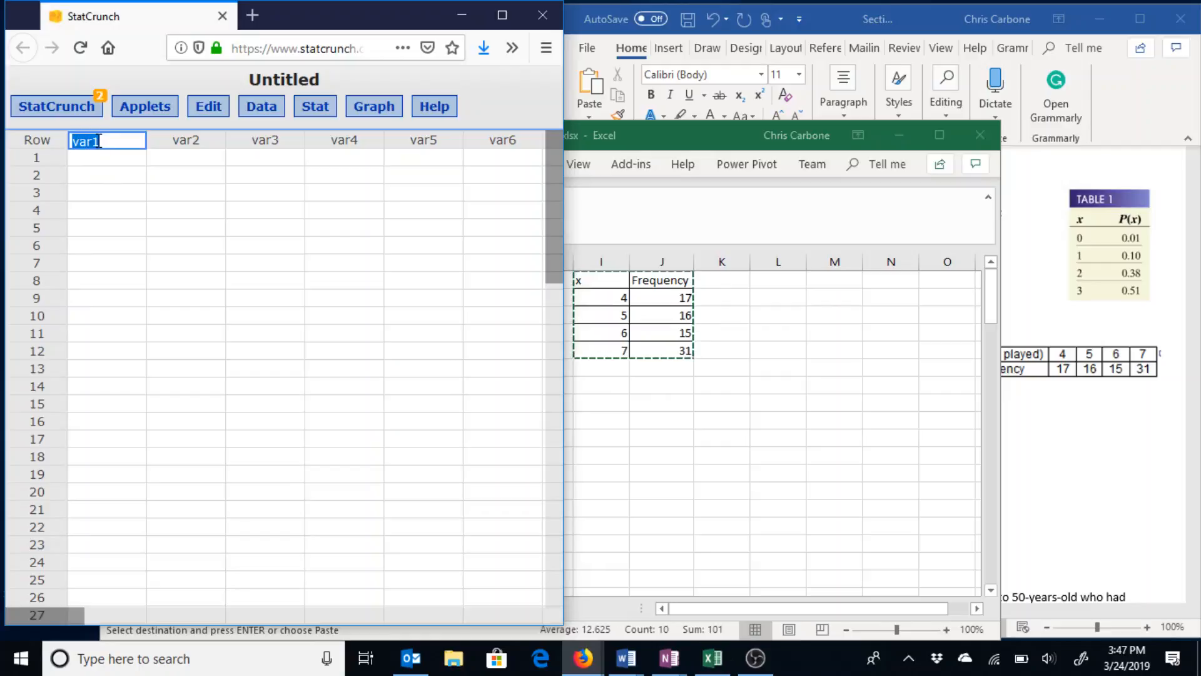
{"action": "key", "text": "ctrl+v"}
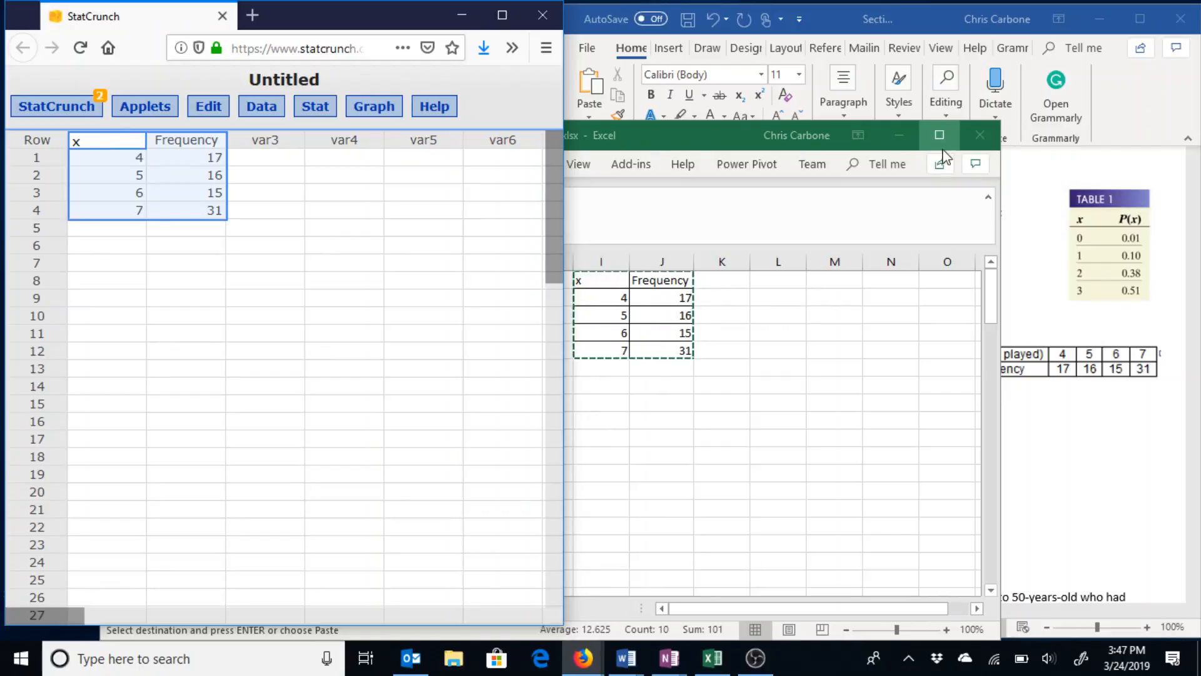
{"action": "left_click", "coordinate": [901, 140]}
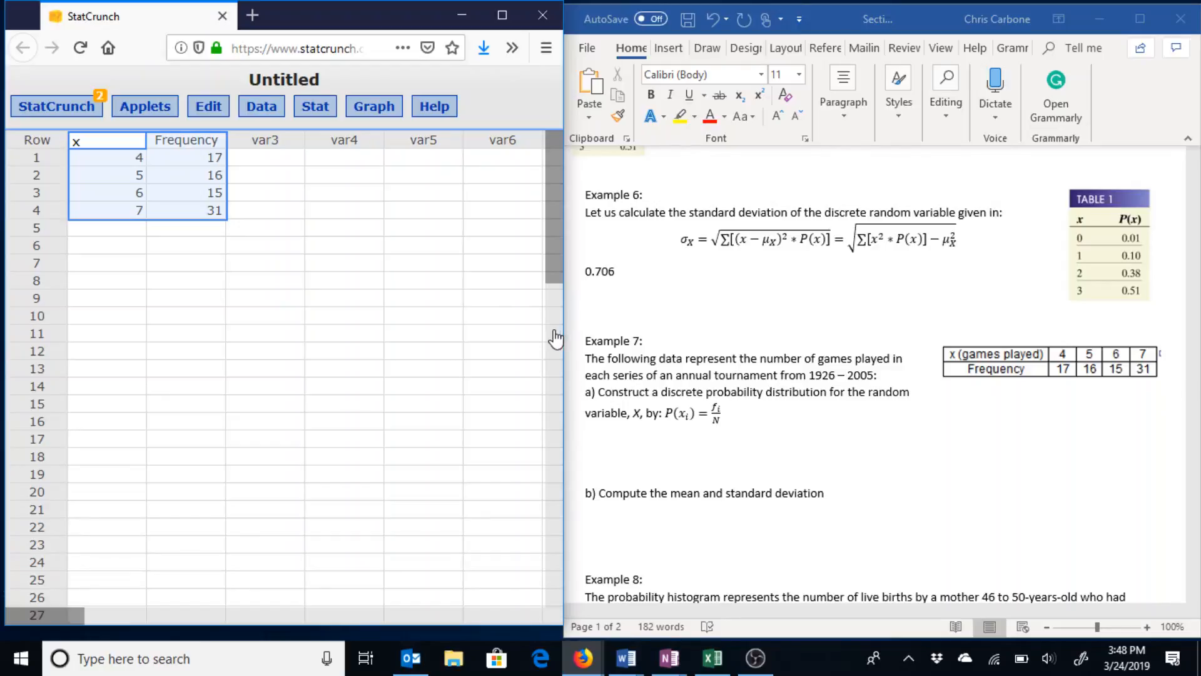
{"action": "left_click", "coordinate": [471, 293]}
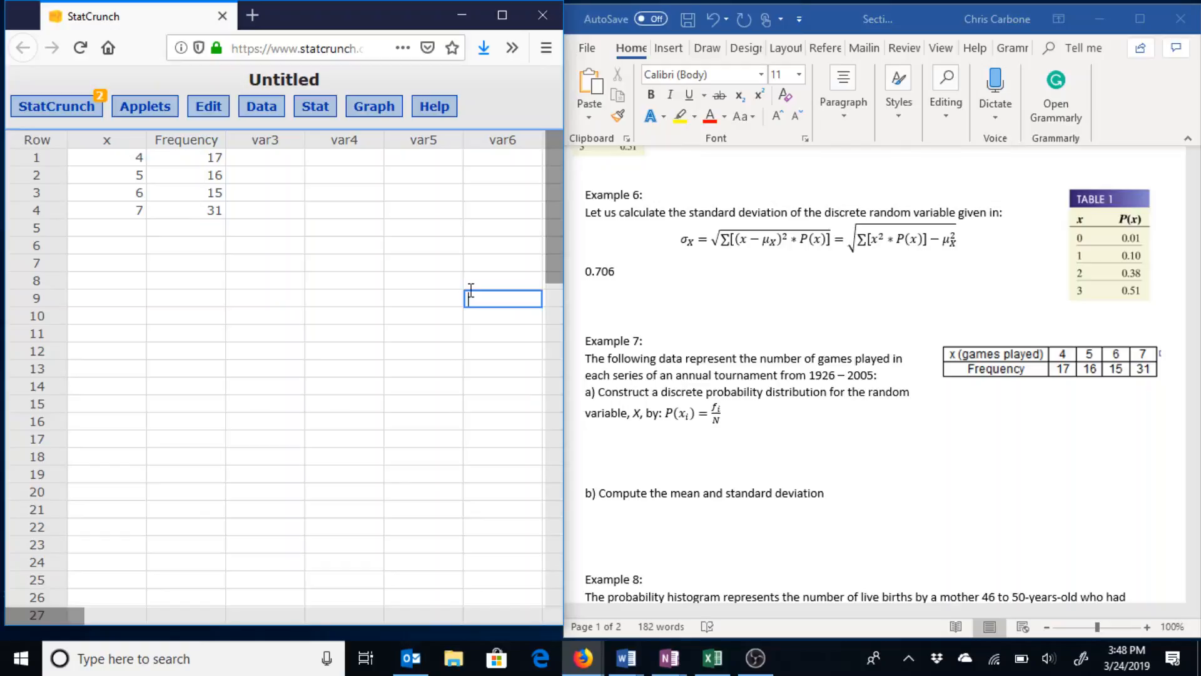
Compute a new column from the expression Frequency/sum(Frequency).
{"action": "left_click", "coordinate": [247, 108]}
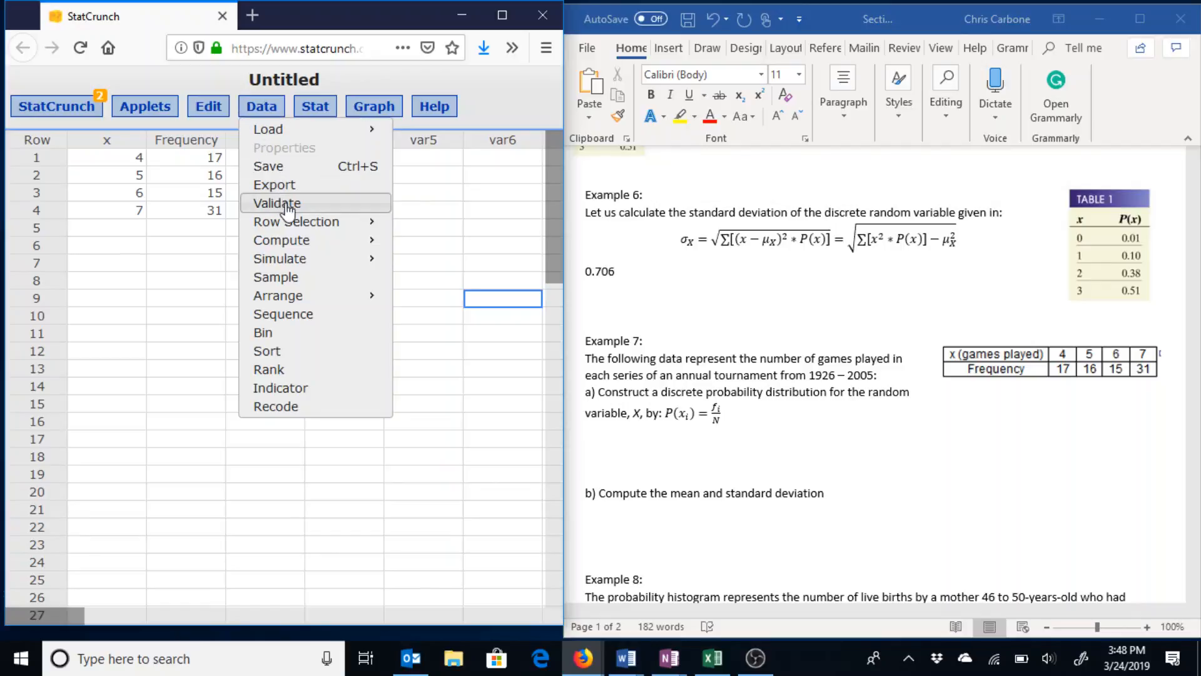
{"action": "mouse_move", "coordinate": [294, 243]}
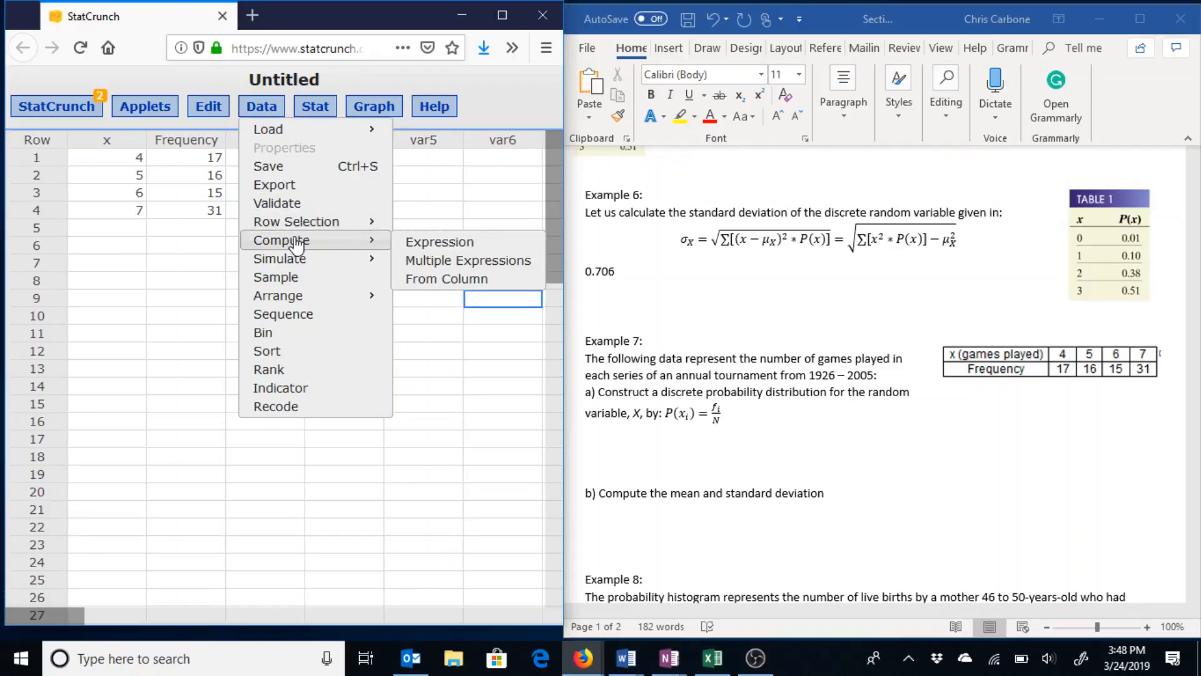
{"action": "left_click", "coordinate": [440, 244]}
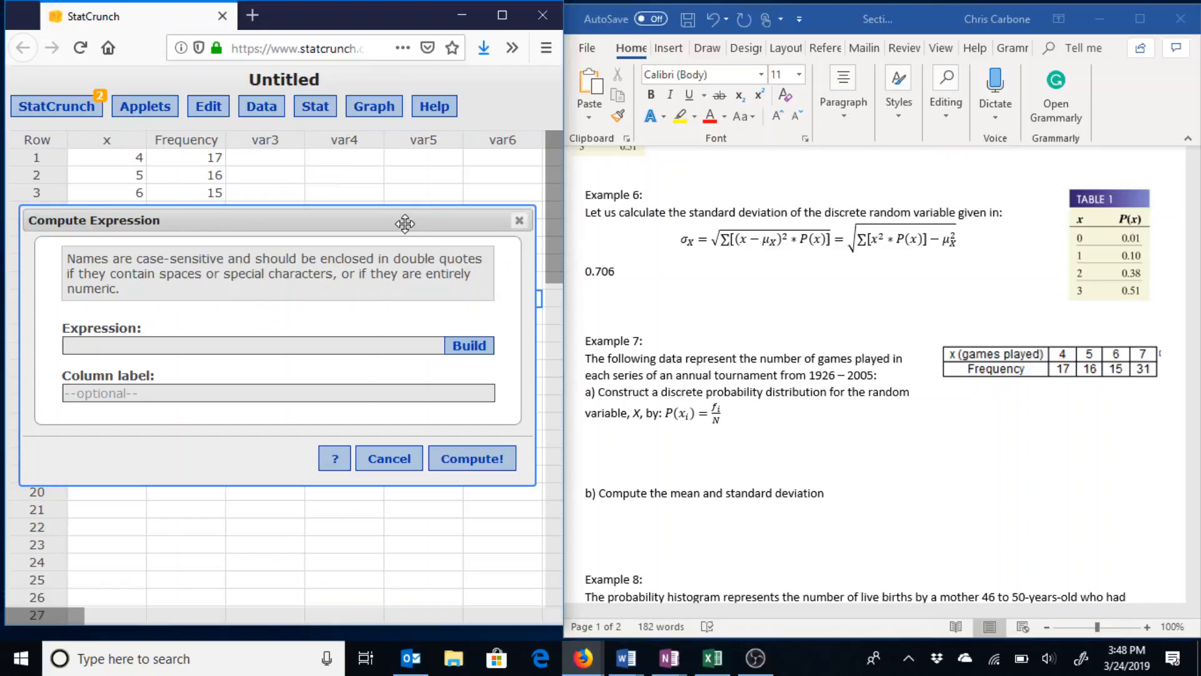
{"action": "left_click_drag", "start_coordinate": [405, 223], "coordinate": [423, 252]}
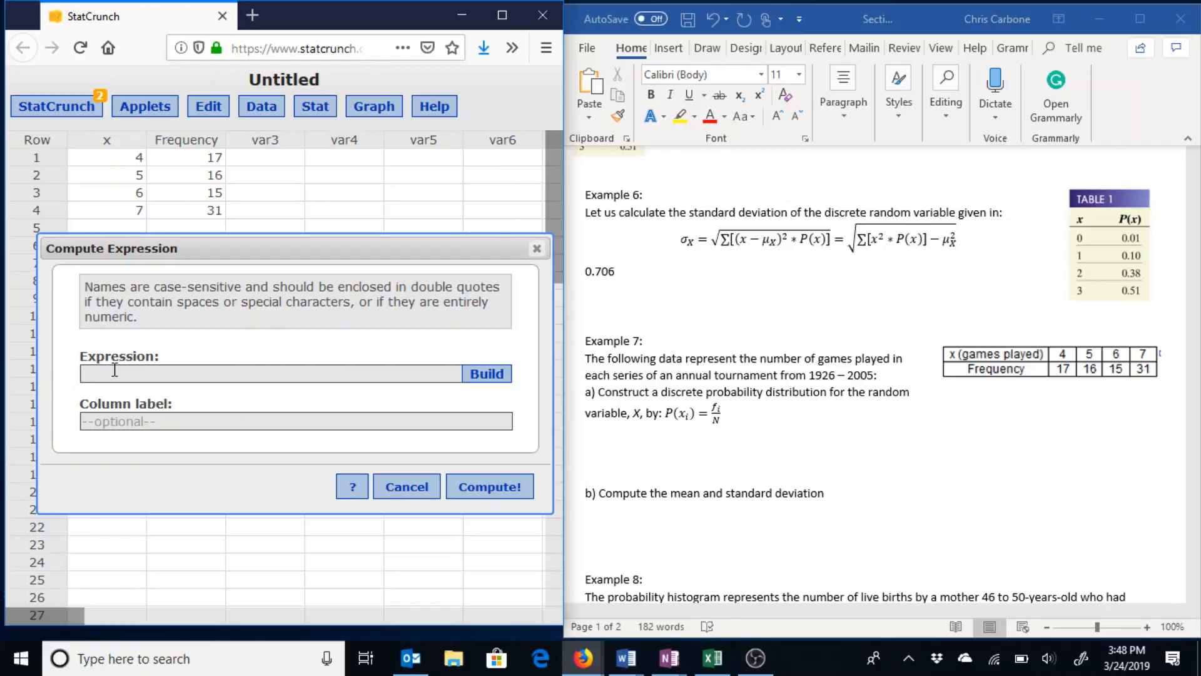
{"action": "type", "text": "Frequency/sum("}
{"action": "type", "text": "Frequency"}
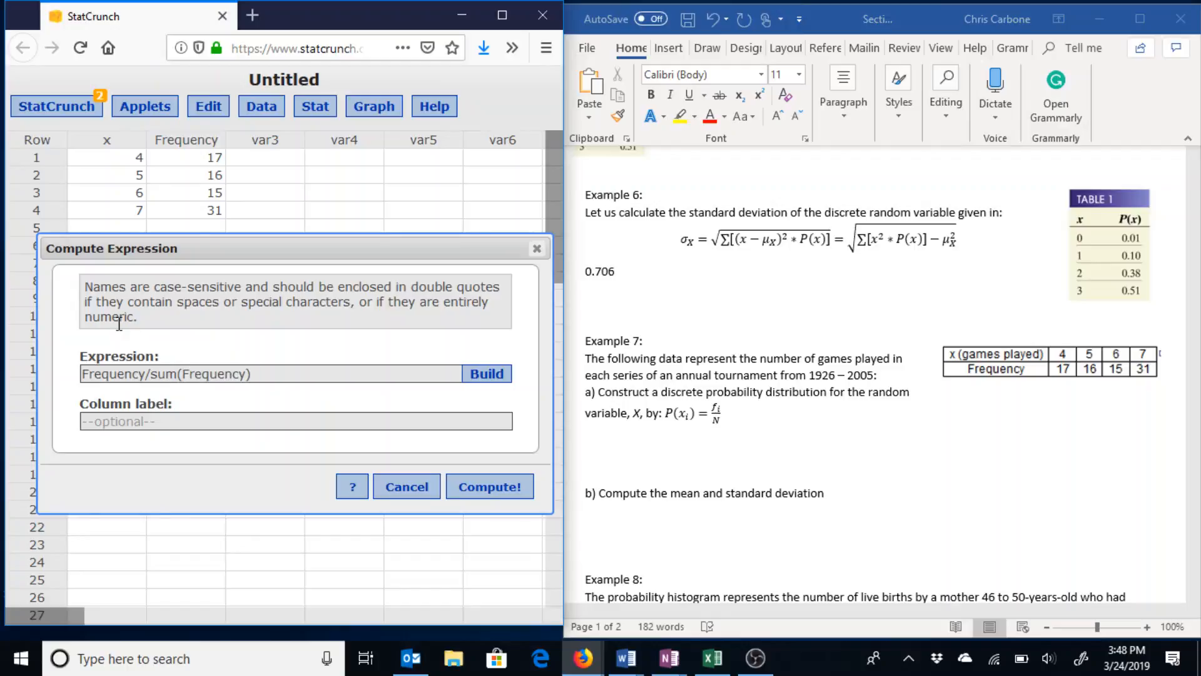
{"action": "key", "text": "Return"}
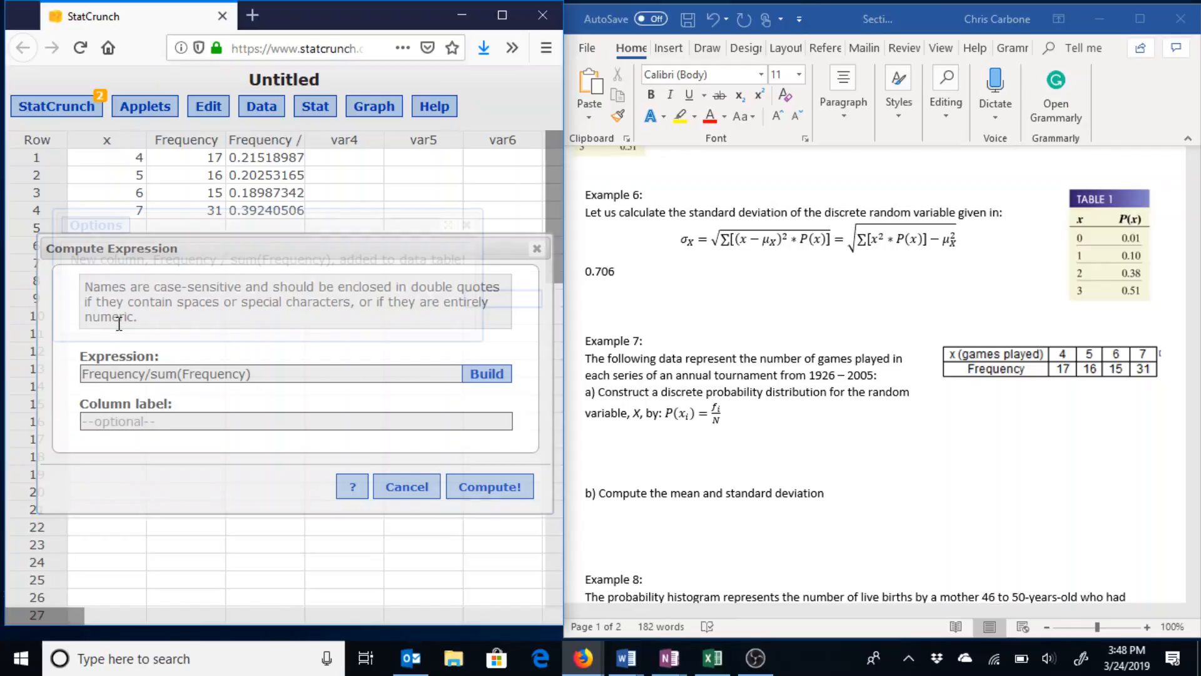
{"action": "left_click", "coordinate": [467, 225]}
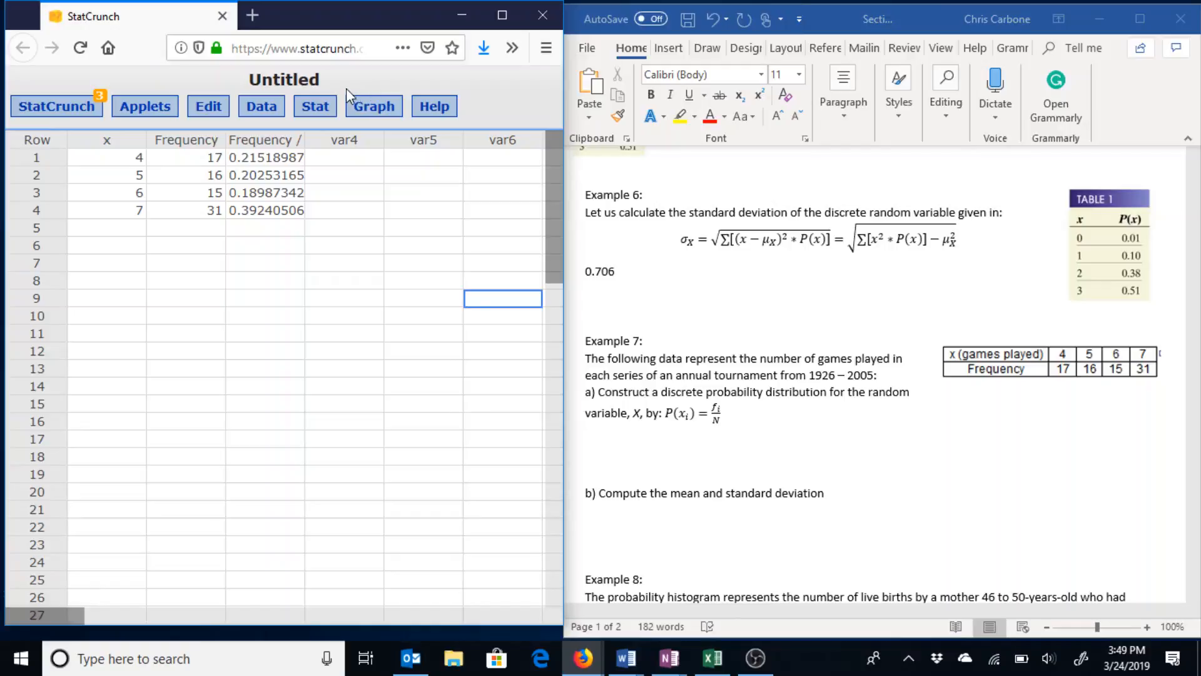
Run the Custom calculator with x as values and Frequency / sum(Frequency) as weights.
{"action": "left_click", "coordinate": [327, 114]}
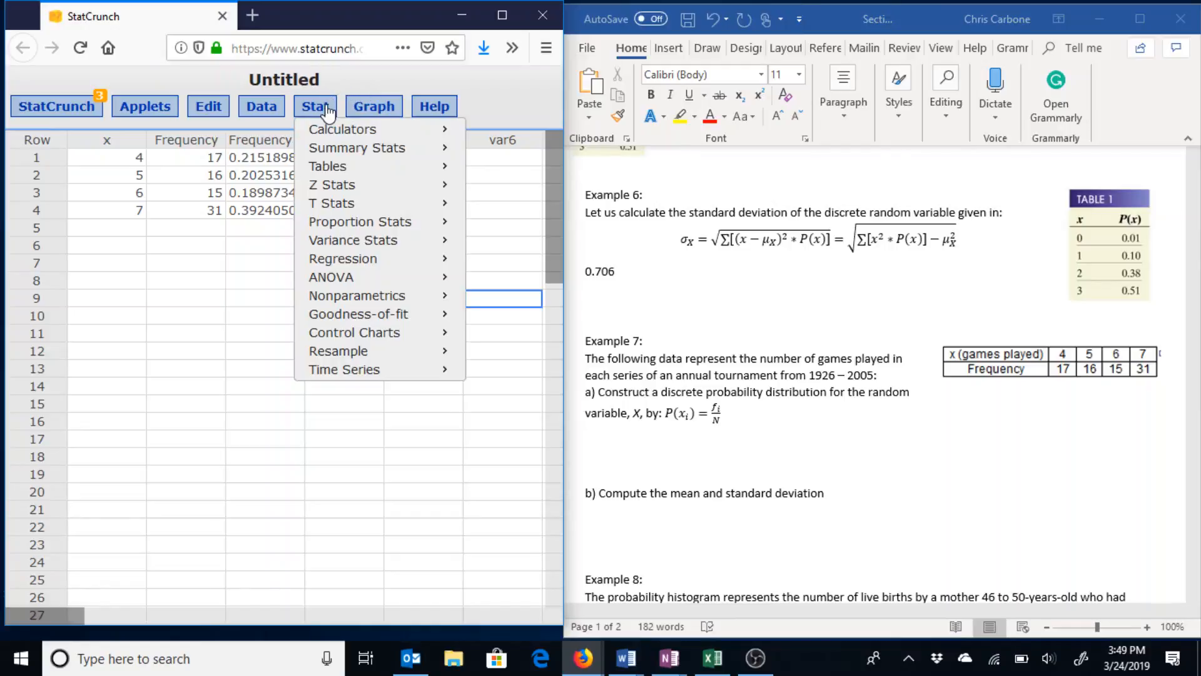
{"action": "mouse_move", "coordinate": [348, 130]}
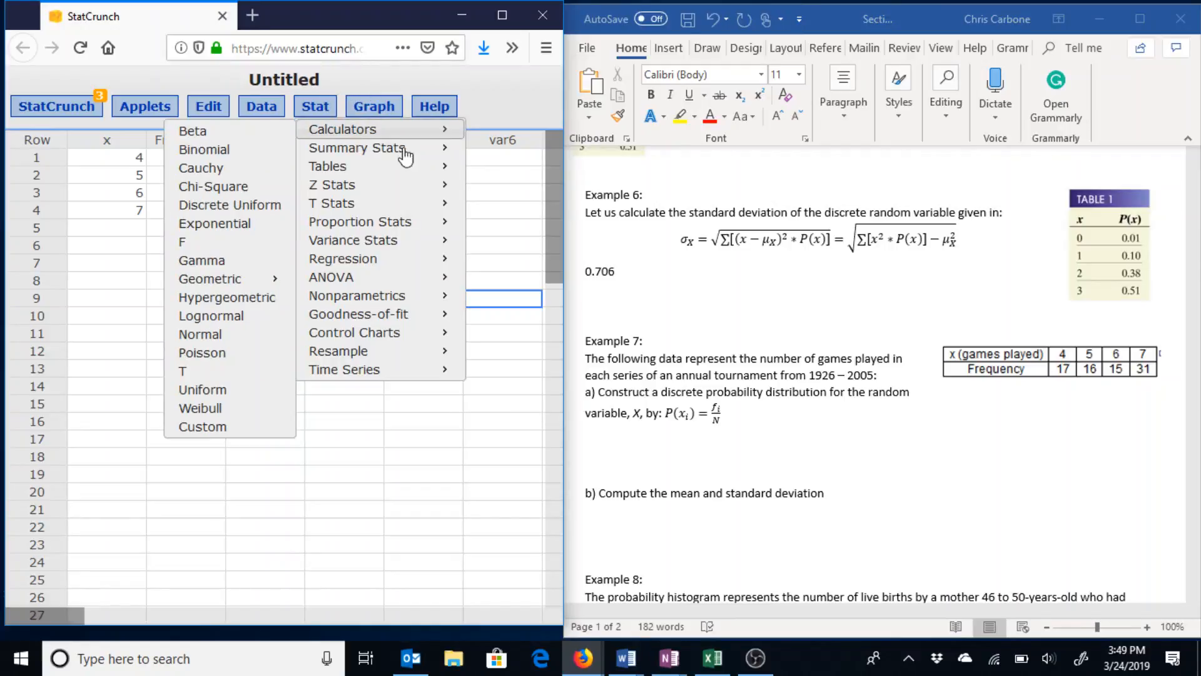
{"action": "left_click", "coordinate": [211, 428]}
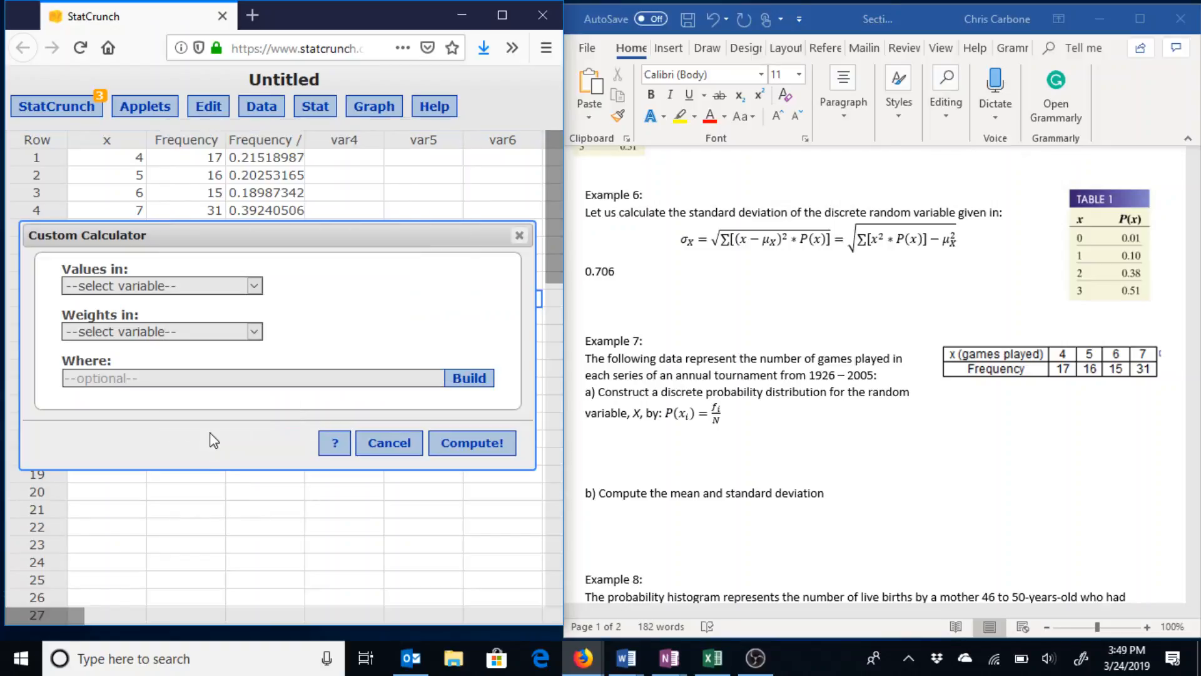
{"action": "left_click", "coordinate": [140, 292]}
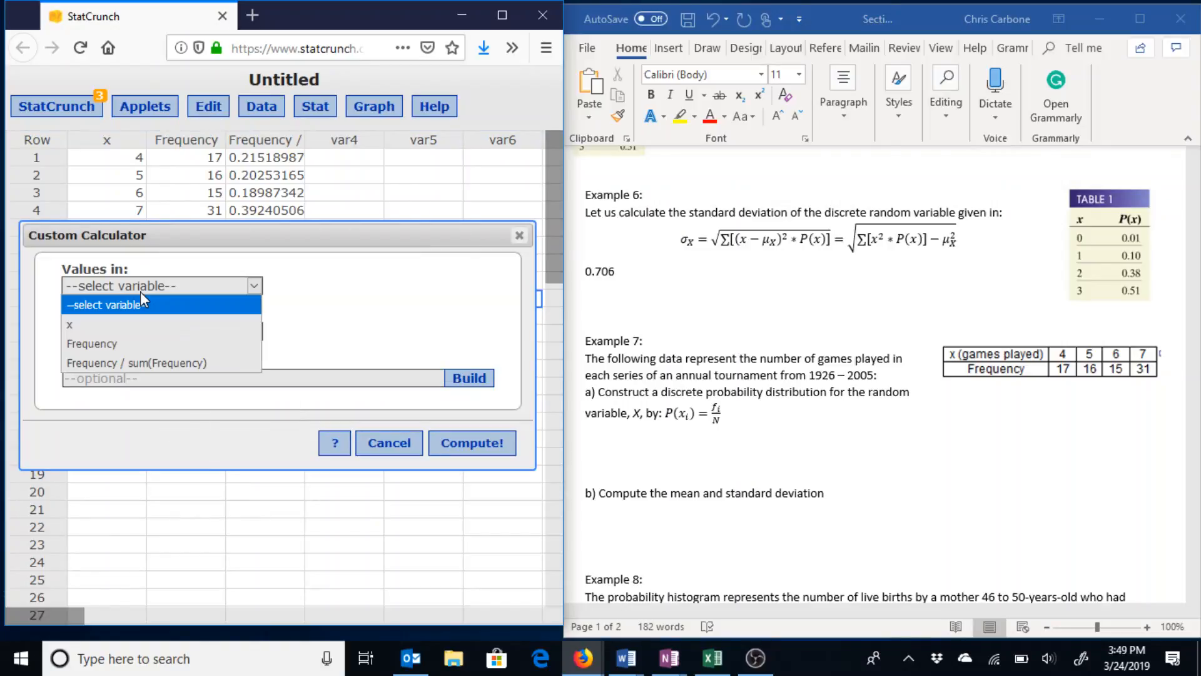
{"action": "left_click", "coordinate": [141, 329]}
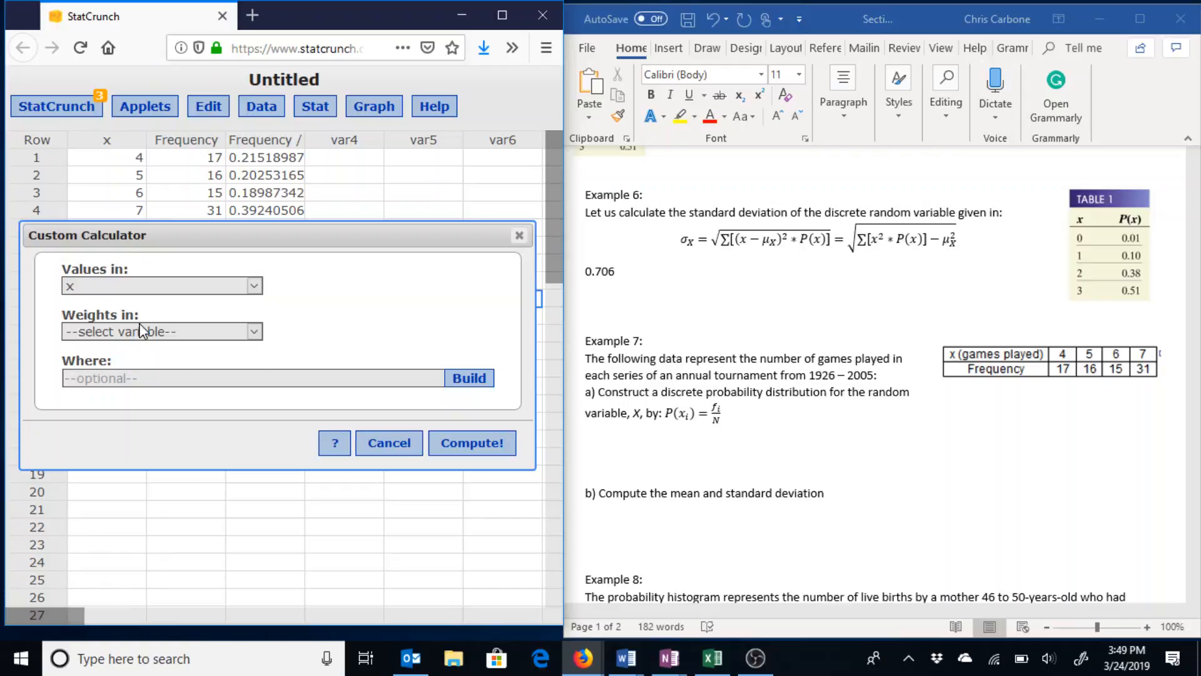
{"action": "left_click", "coordinate": [136, 330]}
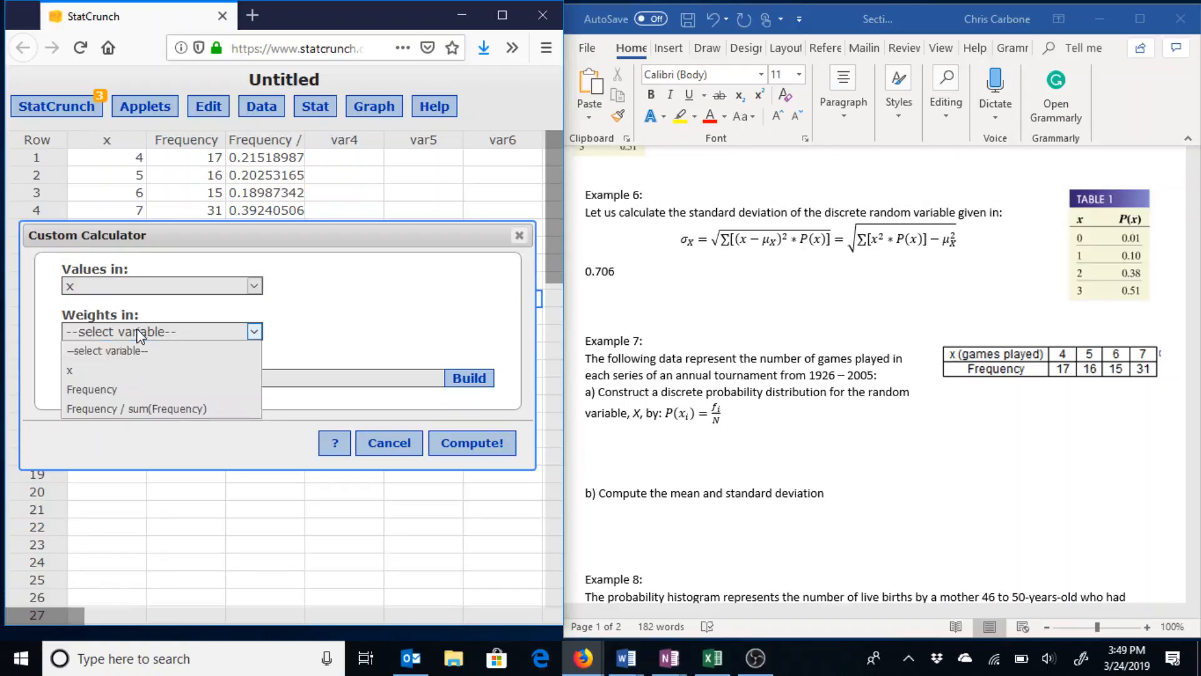
{"action": "left_click", "coordinate": [136, 409]}
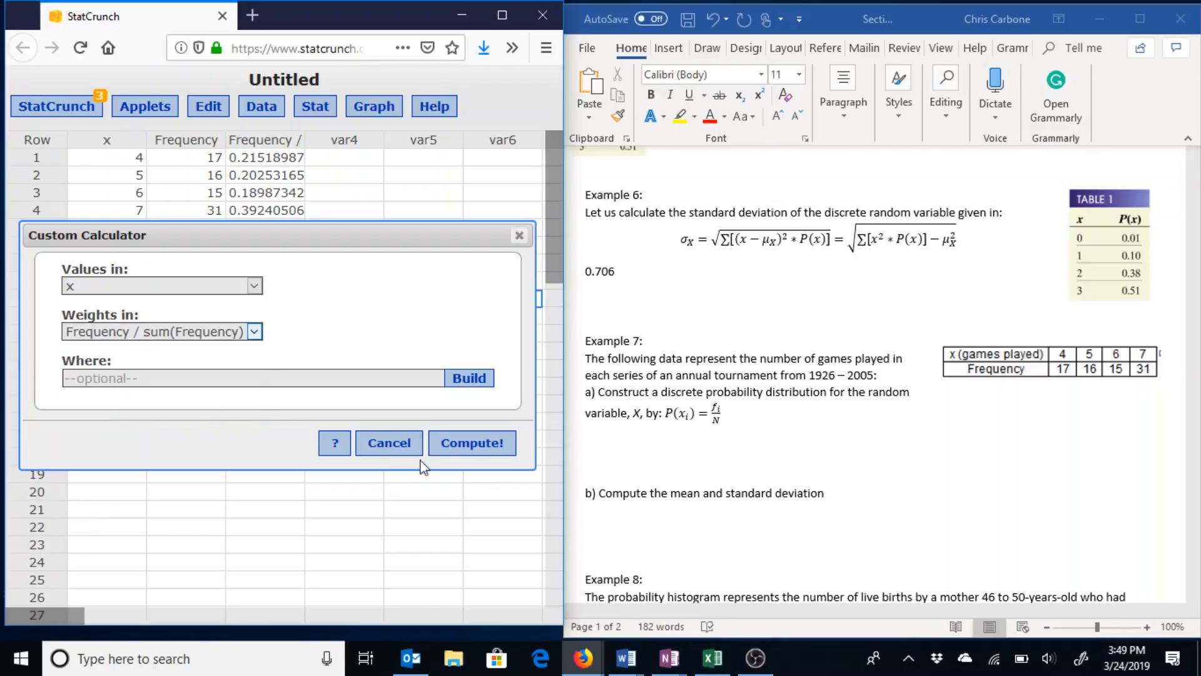
{"action": "left_click", "coordinate": [442, 442]}
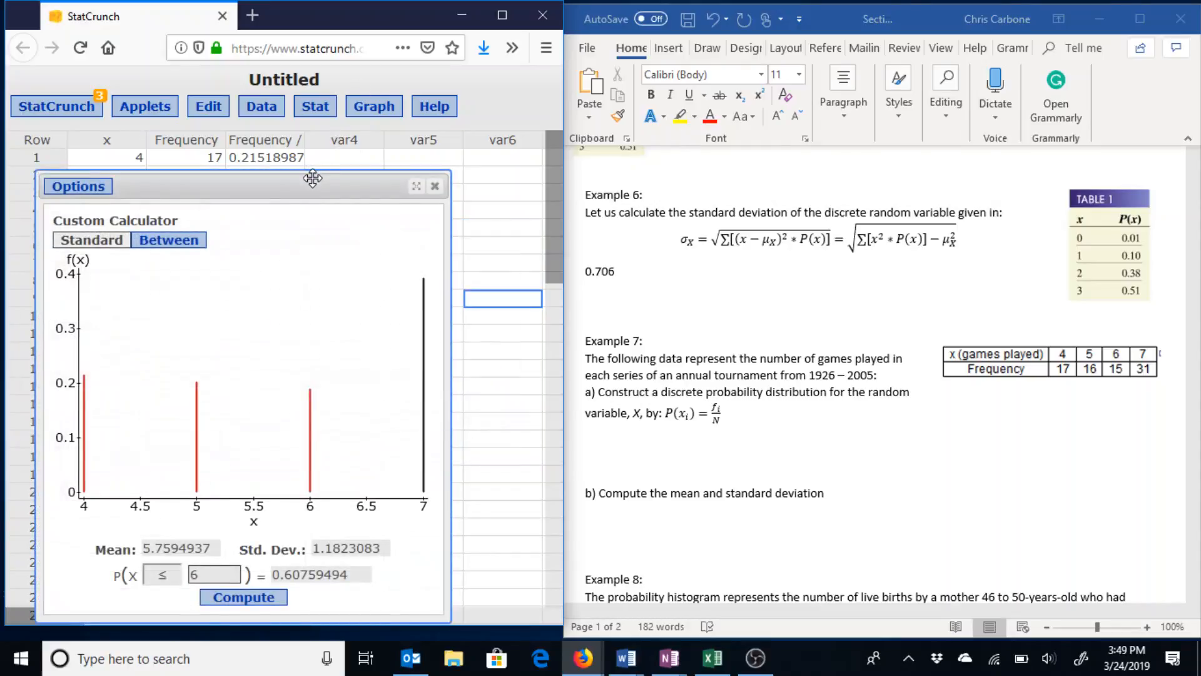
Type 5.76 and 0.608 on separate lines under Example 7 part b.
{"action": "left_click_drag", "start_coordinate": [313, 174], "coordinate": [373, 86]}
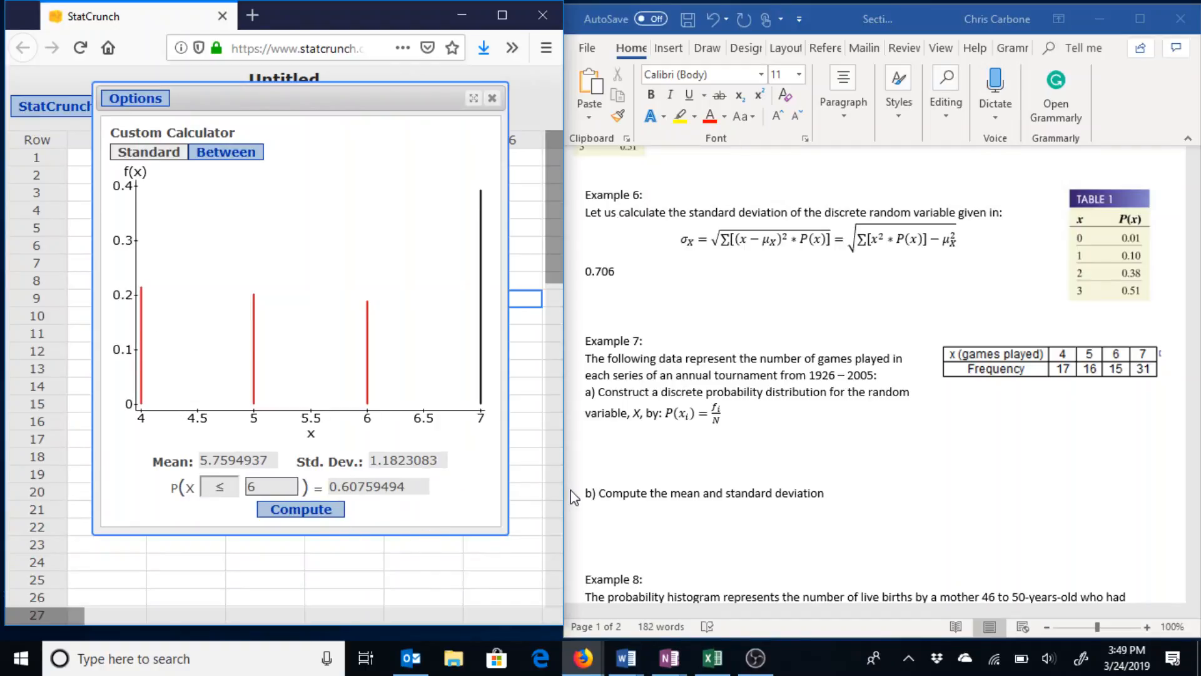
{"action": "left_click", "coordinate": [623, 524]}
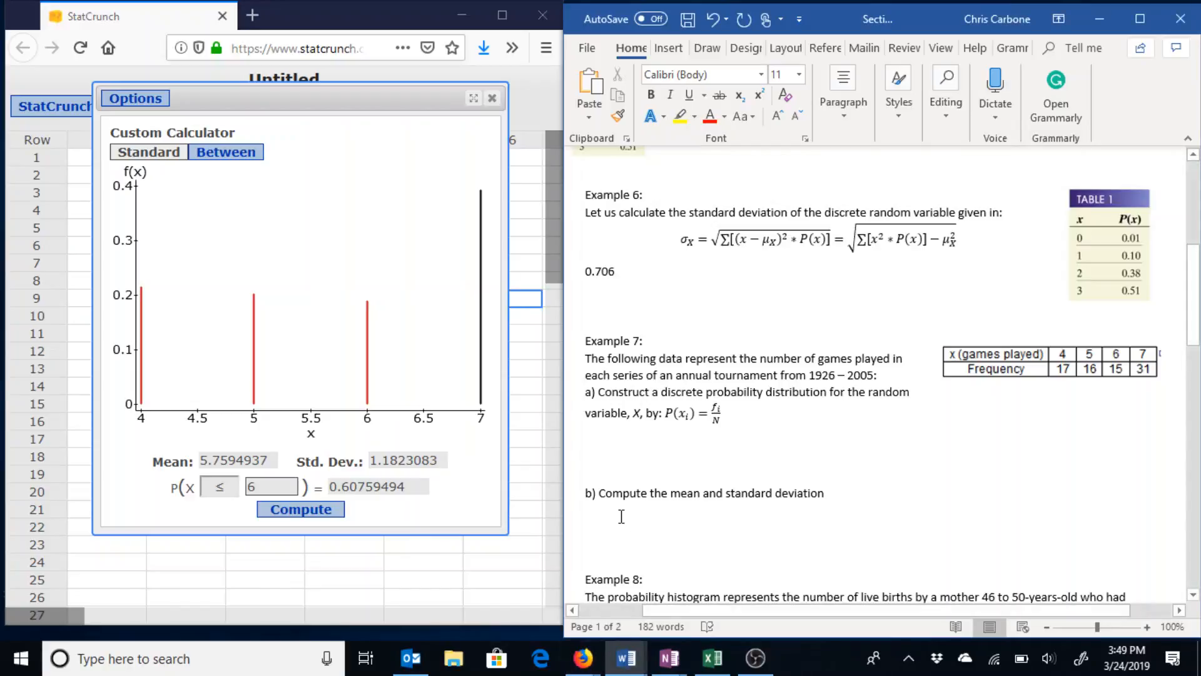
{"action": "type", "text": "5."}
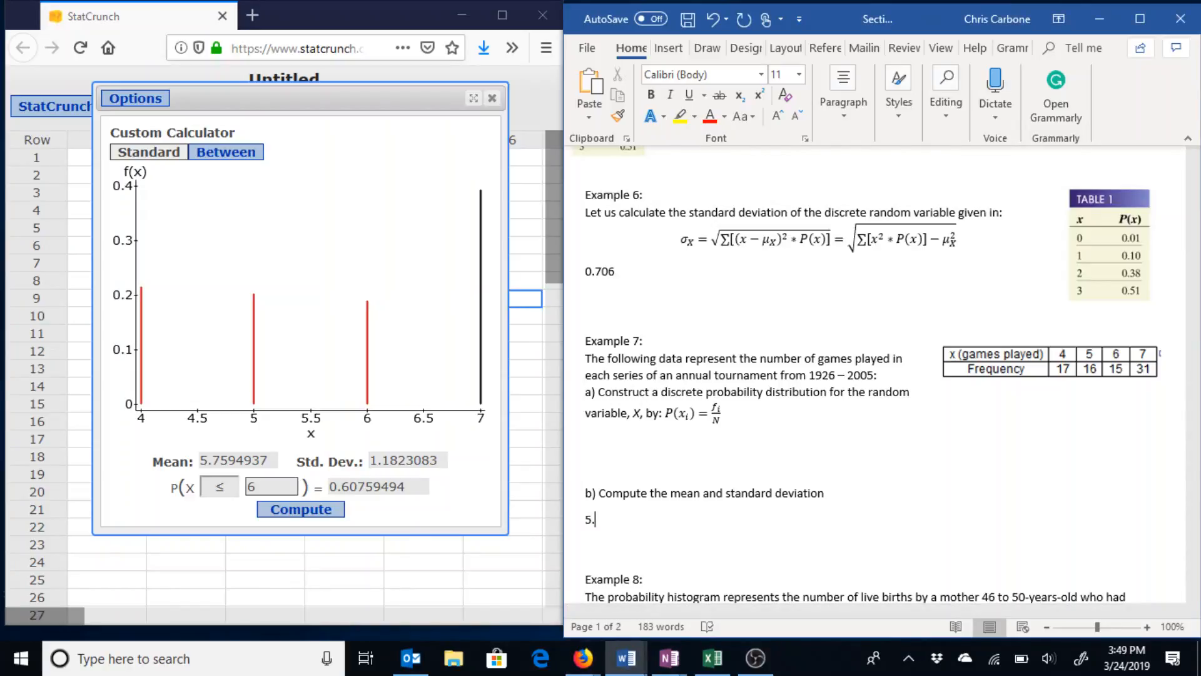
{"action": "type", "text": "5"}
{"action": "key", "text": "BackSpace"}
{"action": "type", "text": "76"}
{"action": "key", "text": "Return"}
{"action": "type", "text": "0.608"}
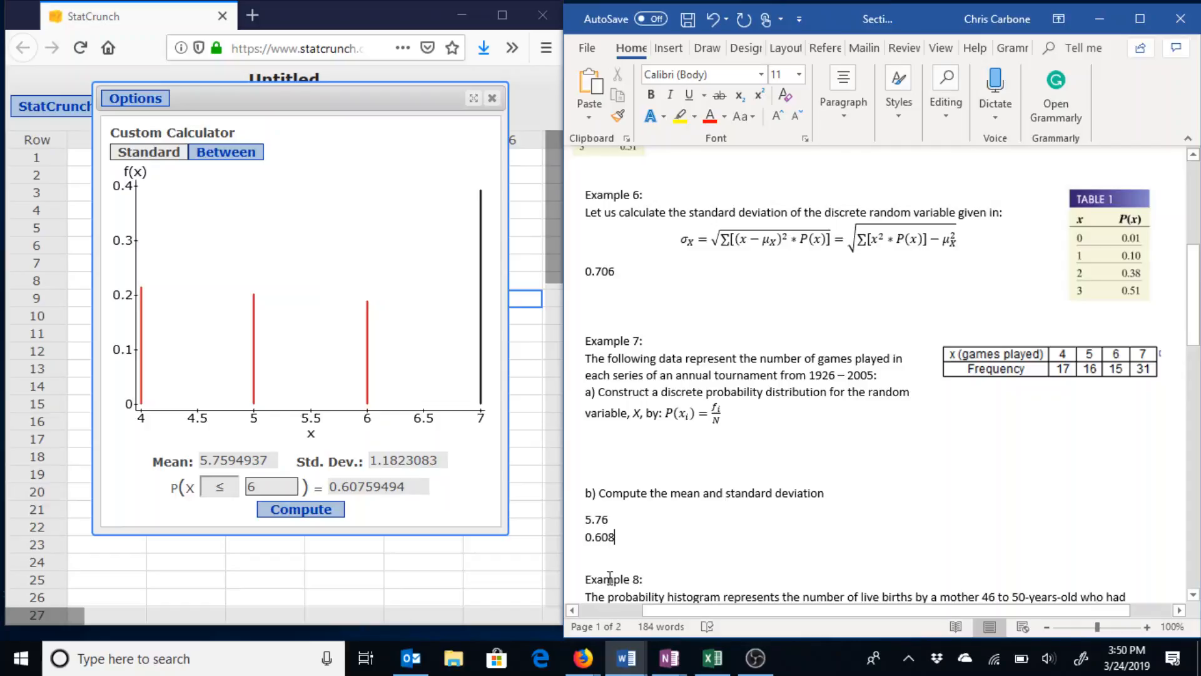
Insert a page break before Example 8 so it starts a new page with questions a) and b).
{"action": "scroll", "coordinate": [616, 546], "scroll_direction": "down", "scroll_amount": 1}
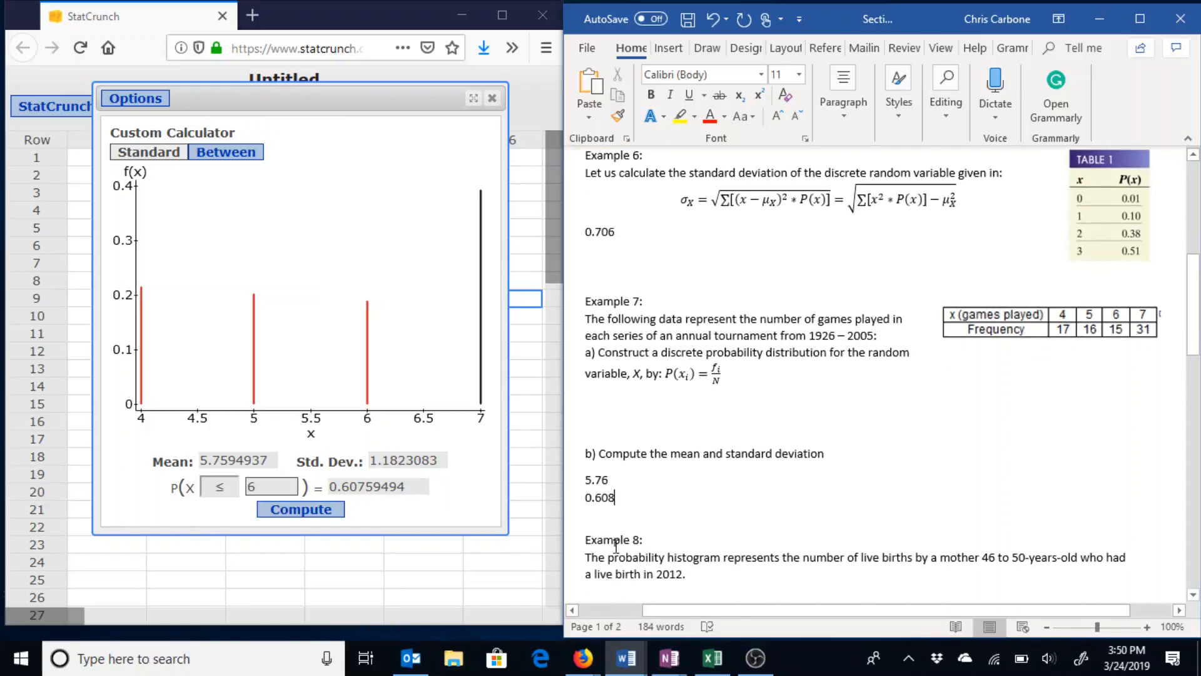
{"action": "scroll", "coordinate": [616, 546], "scroll_direction": "down", "scroll_amount": 8}
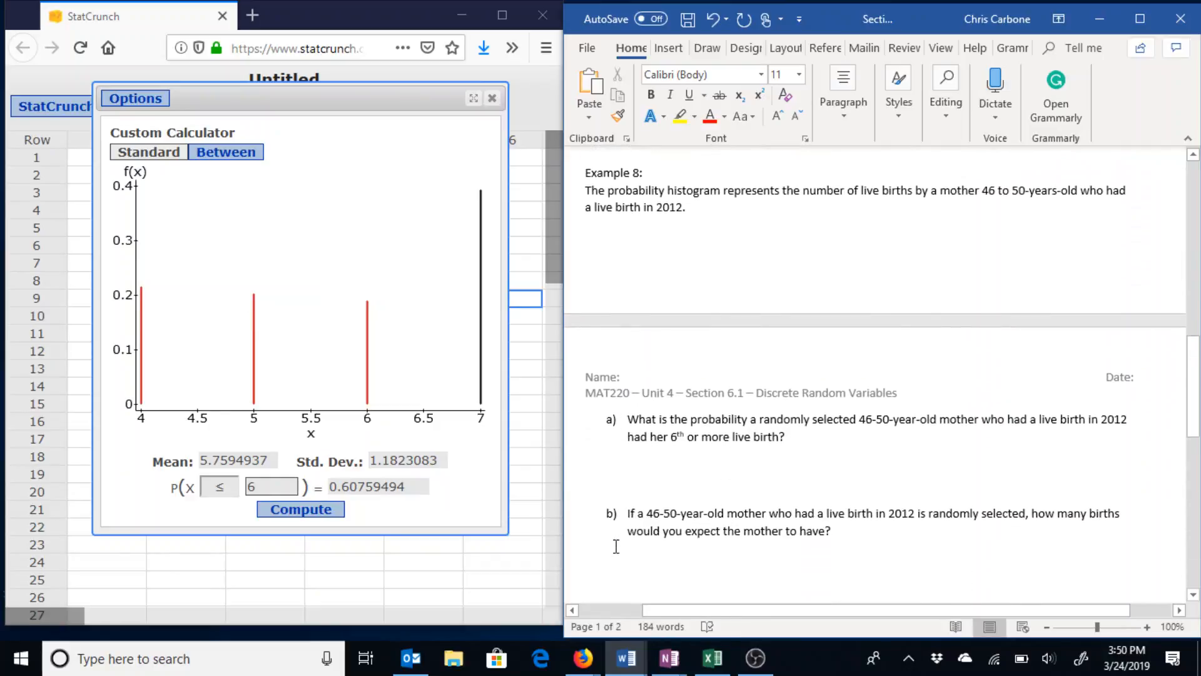
{"action": "scroll", "coordinate": [617, 546], "scroll_direction": "up", "scroll_amount": 1}
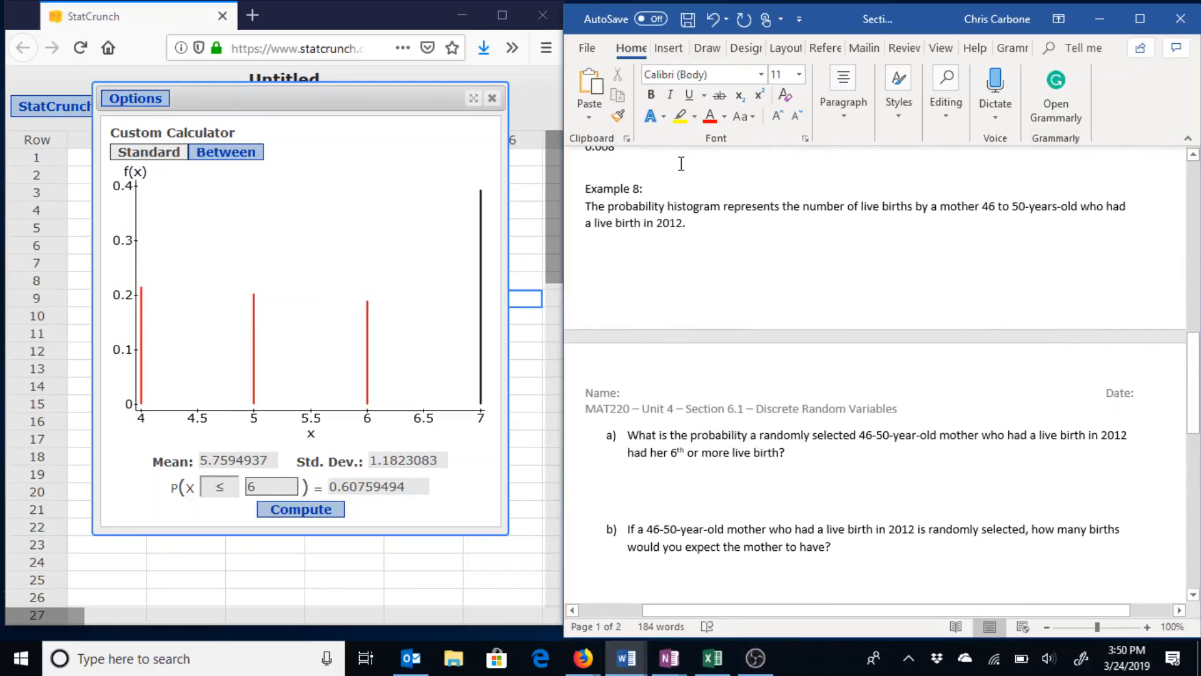
{"action": "key", "text": "ctrl+Return"}
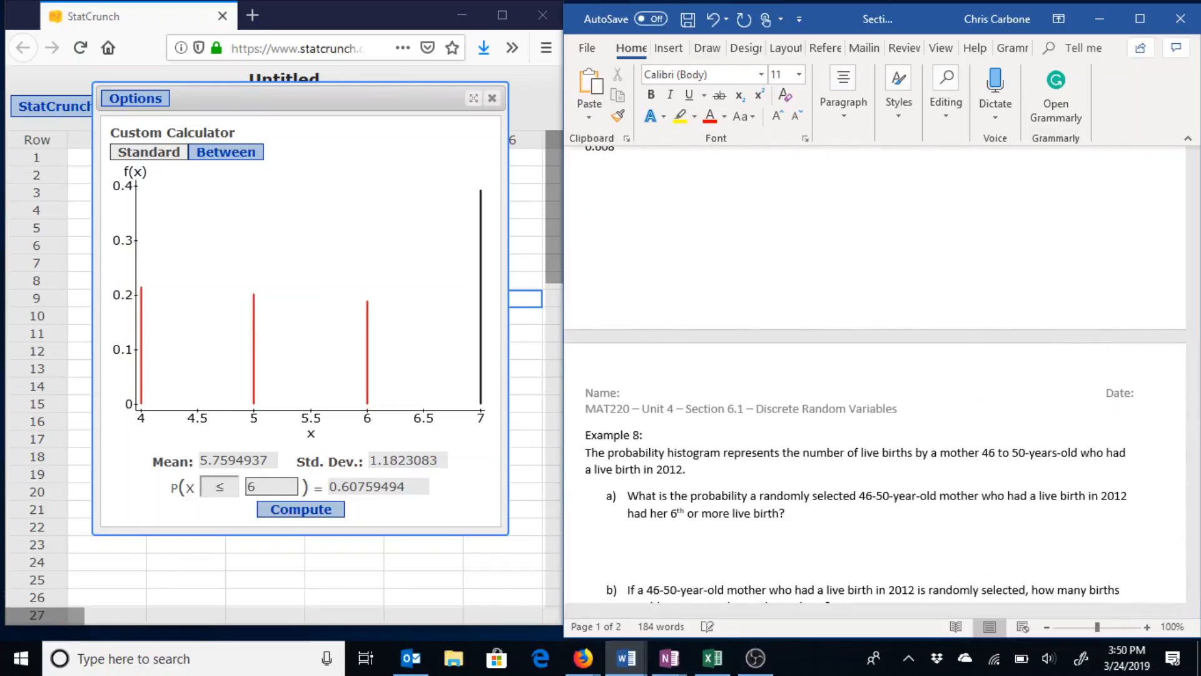
{"action": "scroll", "coordinate": [817, 294], "scroll_direction": "down", "scroll_amount": 1}
{"action": "scroll", "coordinate": [818, 293], "scroll_direction": "down", "scroll_amount": 1}
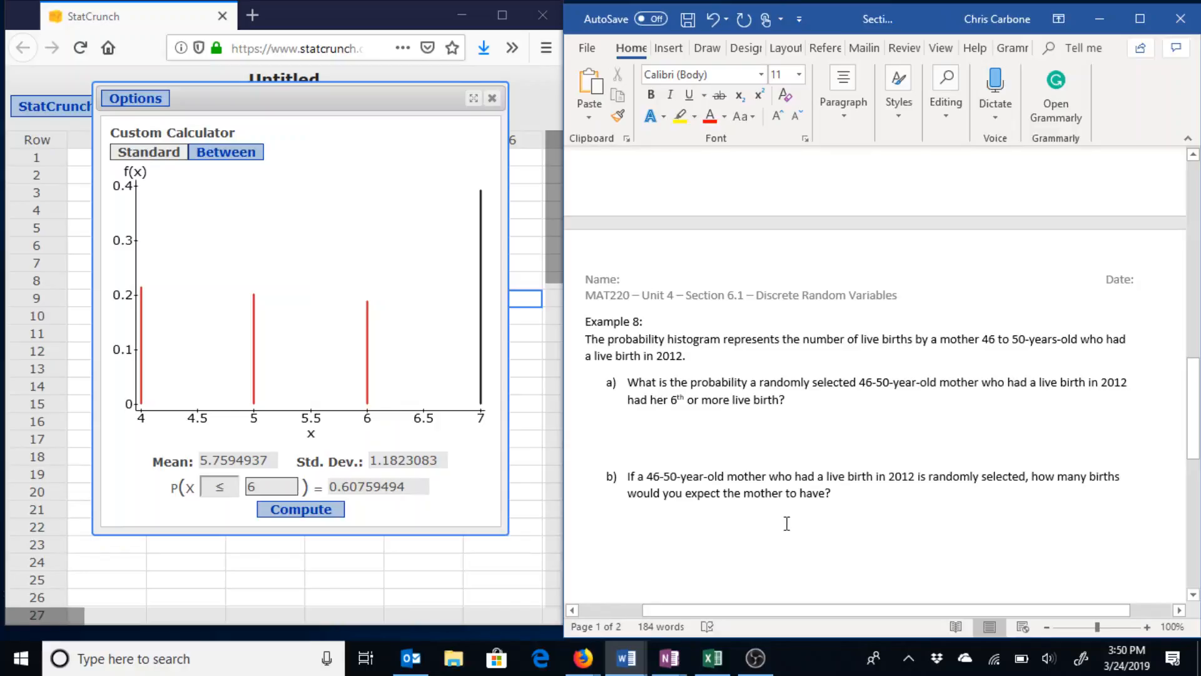
{"action": "left_click", "coordinate": [911, 526]}
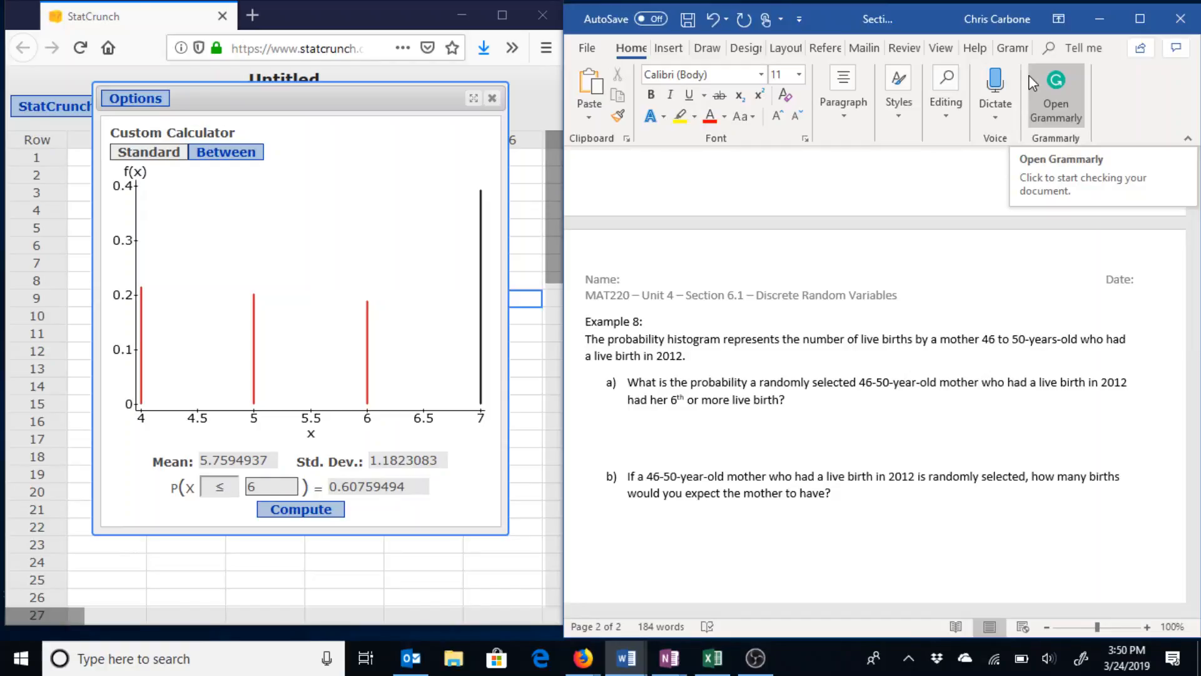
{"action": "scroll", "coordinate": [1001, 316], "scroll_direction": "up", "scroll_amount": 12}
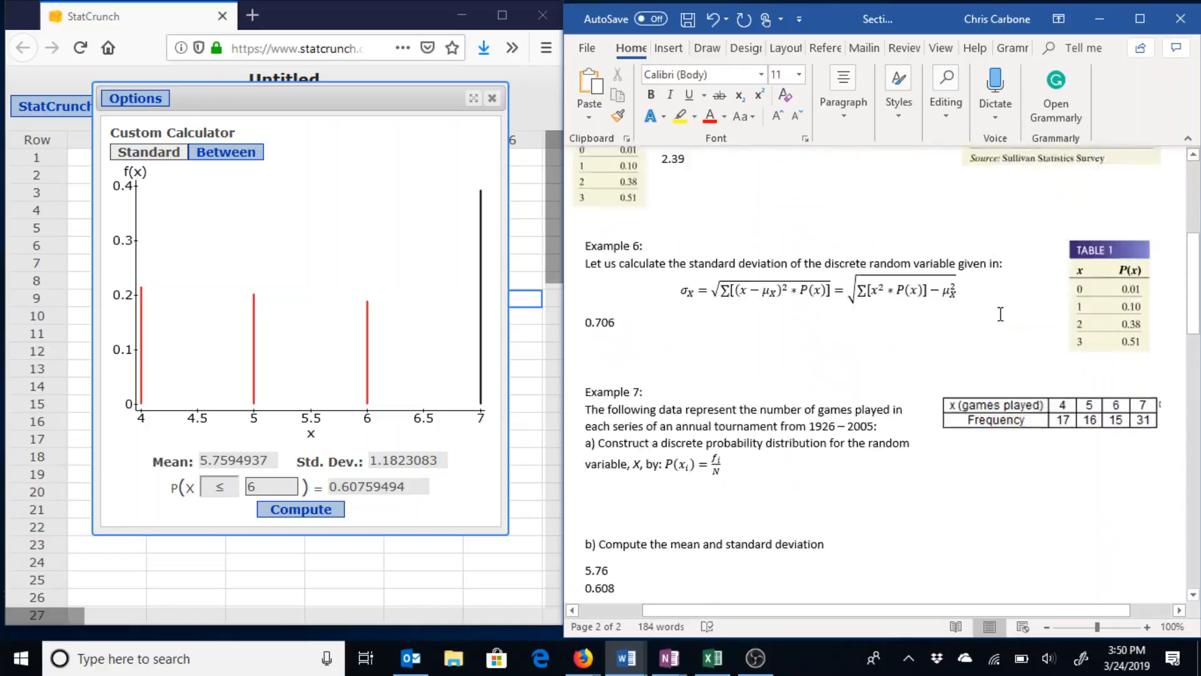
{"action": "scroll", "coordinate": [1001, 314], "scroll_direction": "up", "scroll_amount": 6}
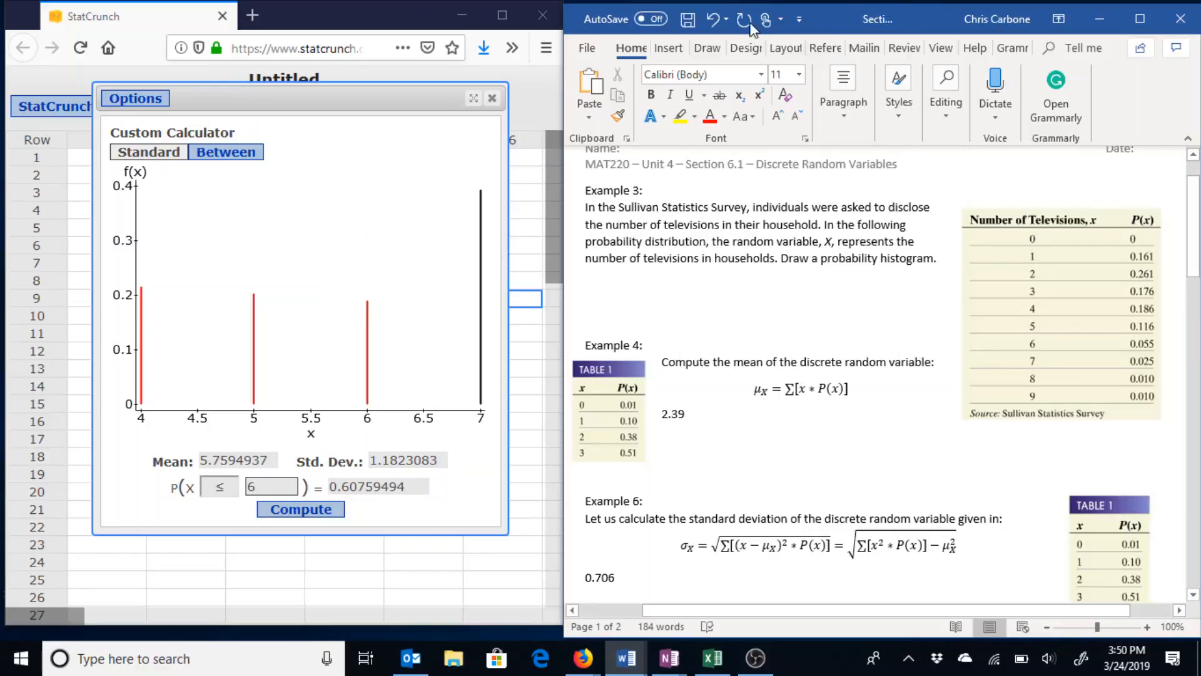
Place the Section 6.2 Notes window on the right half and close StatCrunch's probability calculator.
{"action": "left_click", "coordinate": [626, 657]}
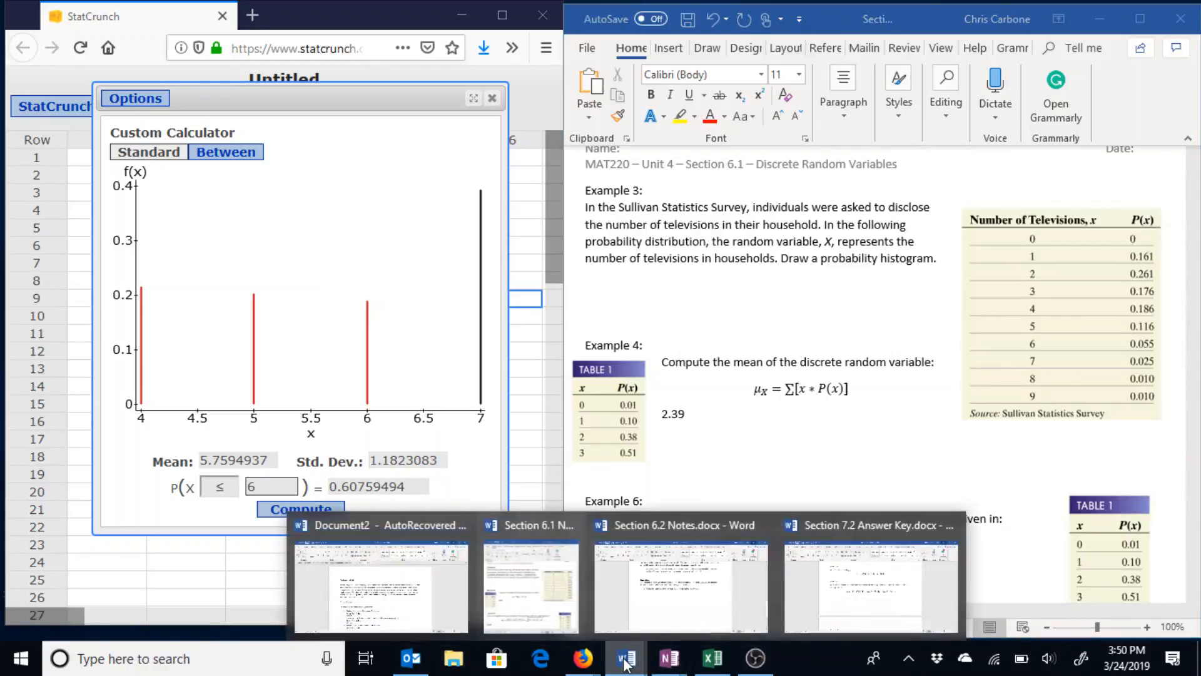
{"action": "left_click", "coordinate": [675, 600]}
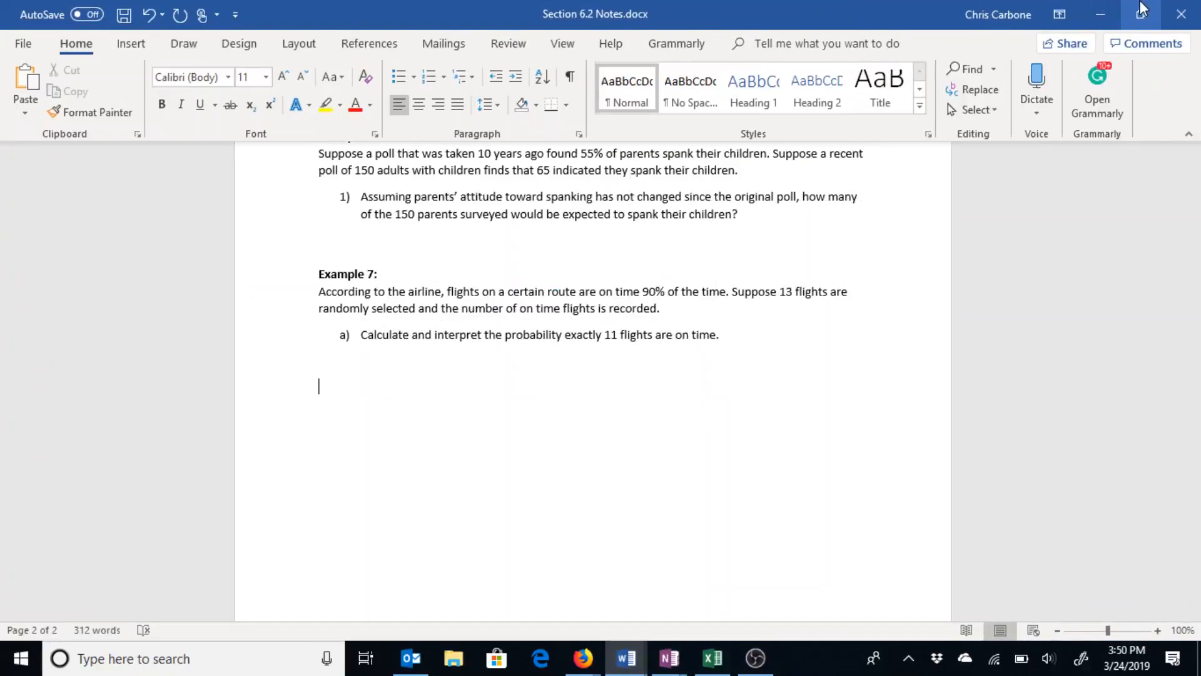
{"action": "left_click", "coordinate": [1142, 12]}
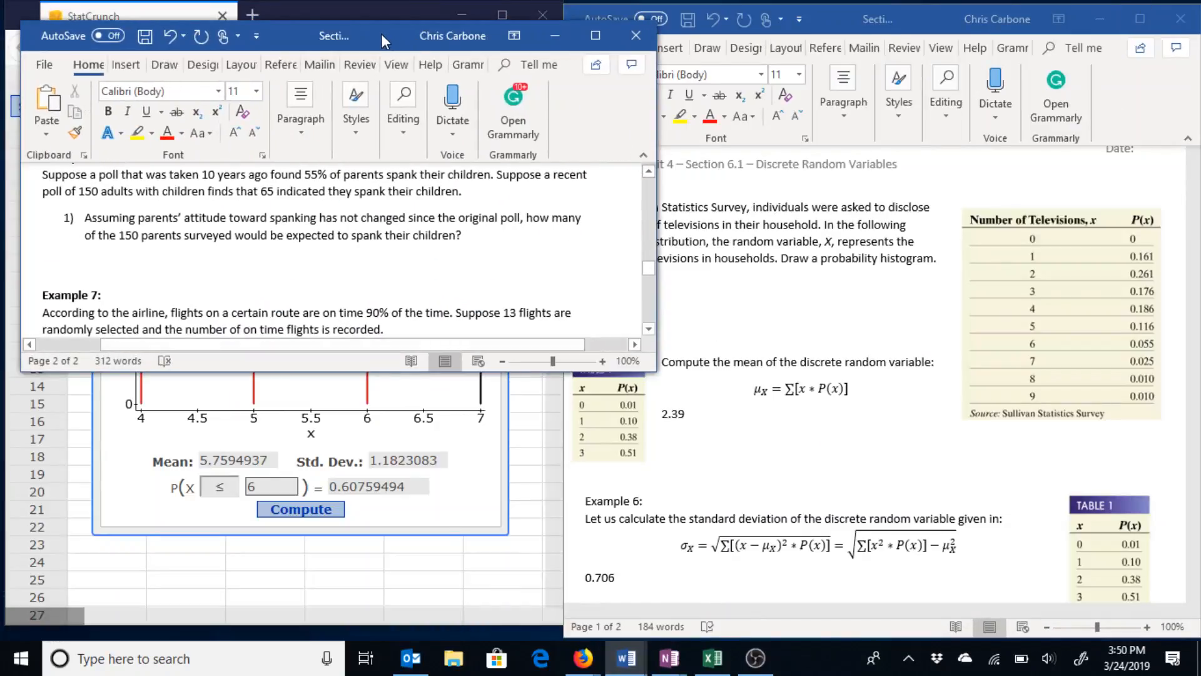
{"action": "left_click_drag", "start_coordinate": [388, 7], "coordinate": [921, 19]}
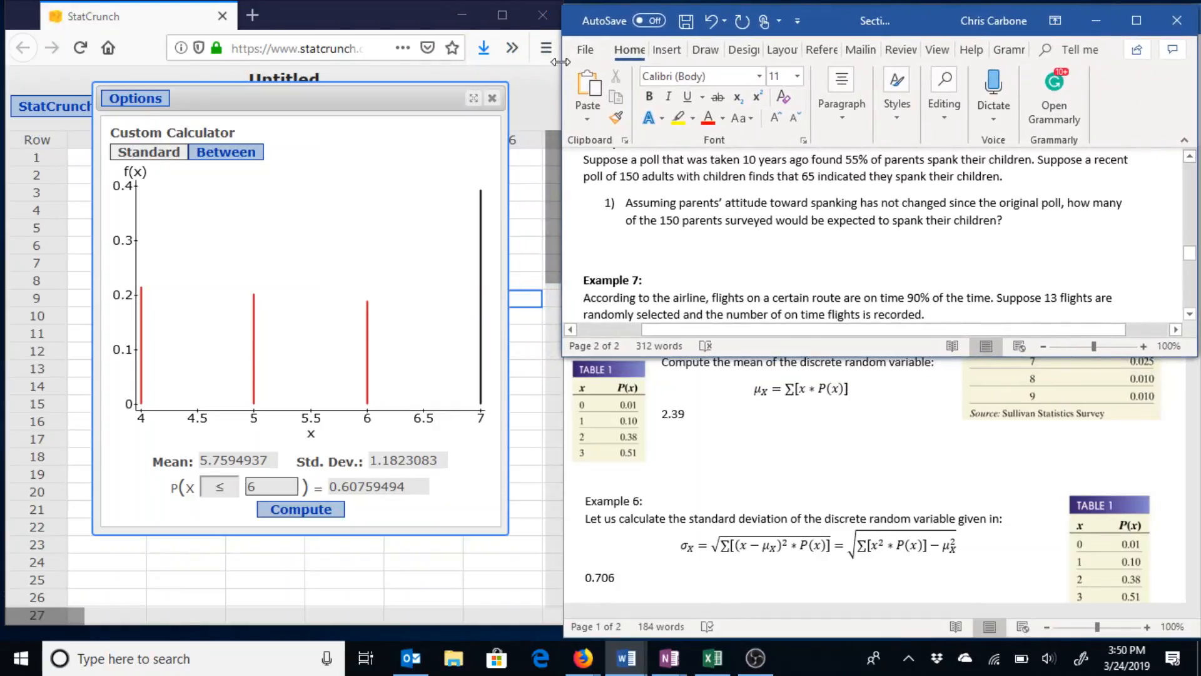
{"action": "mouse_move", "coordinate": [561, 62]}
{"action": "left_mouse_down"}
{"action": "mouse_move", "coordinate": [575, 78]}
{"action": "mouse_move", "coordinate": [562, 78]}
{"action": "left_mouse_up"}
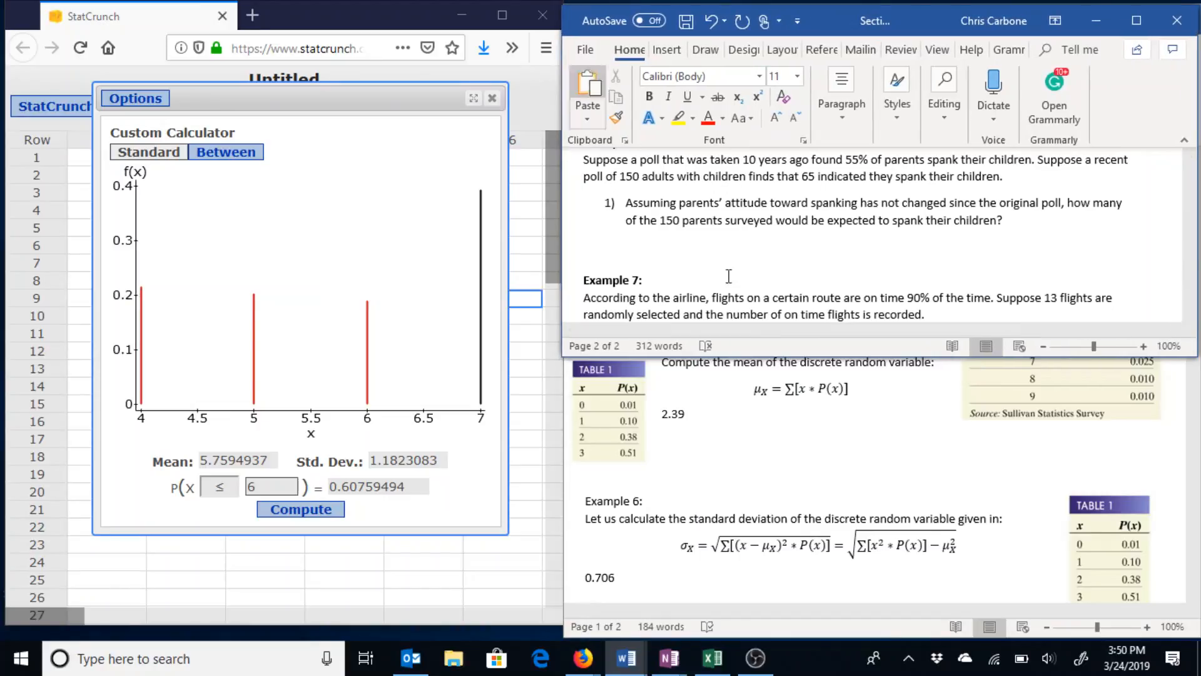
{"action": "left_click_drag", "start_coordinate": [798, 358], "coordinate": [801, 636]}
{"action": "left_click", "coordinate": [493, 98]}
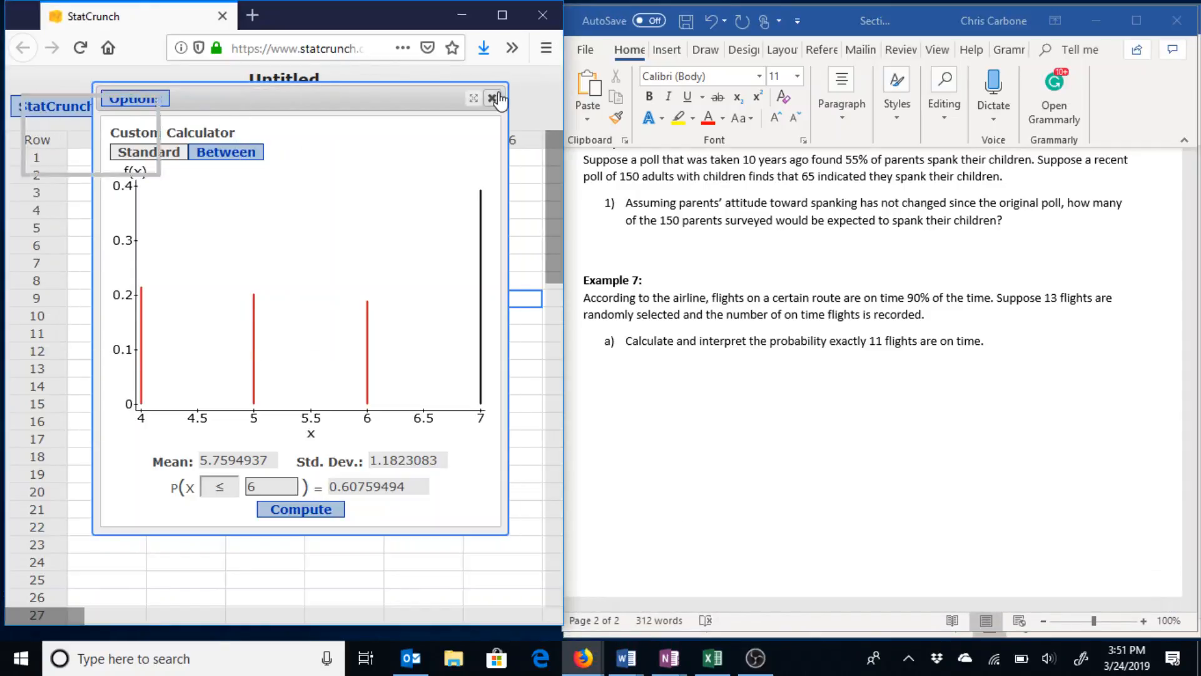
{"action": "left_click", "coordinate": [444, 226]}
Undo the computed probability column and the pasted games-played data, then show Example 2 in Word.
{"action": "key", "text": "ctrl+z"}
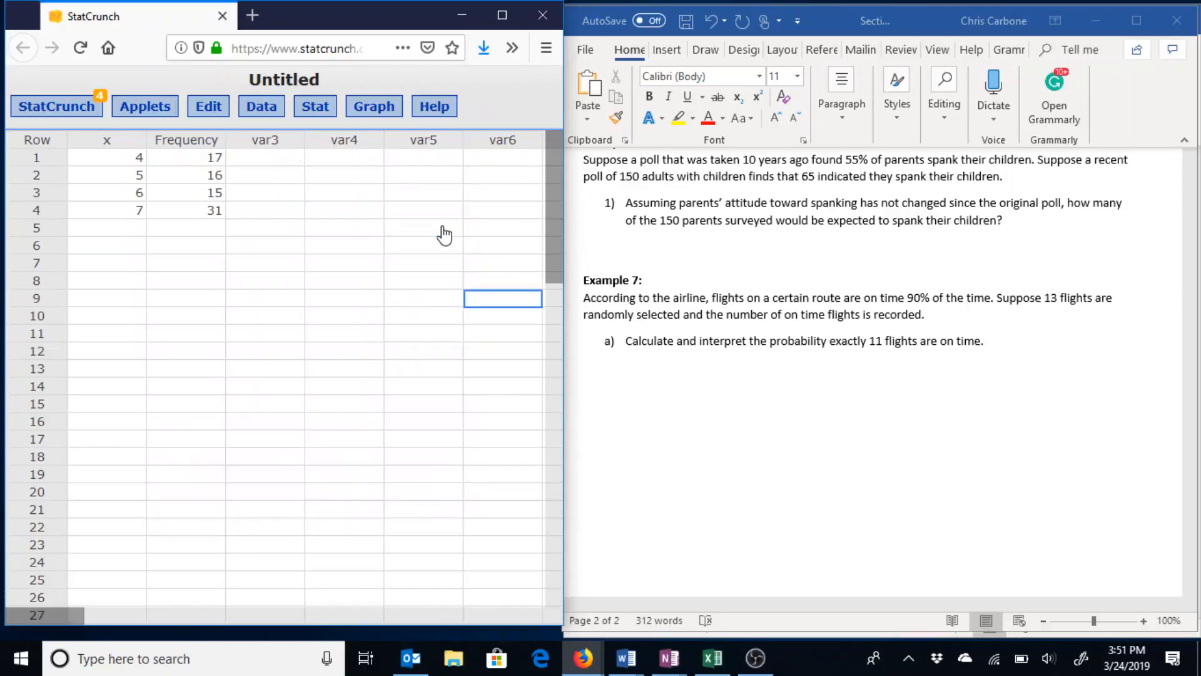
{"action": "key", "text": "ctrl+z"}
{"action": "scroll", "coordinate": [748, 397], "scroll_direction": "up", "scroll_amount": 15}
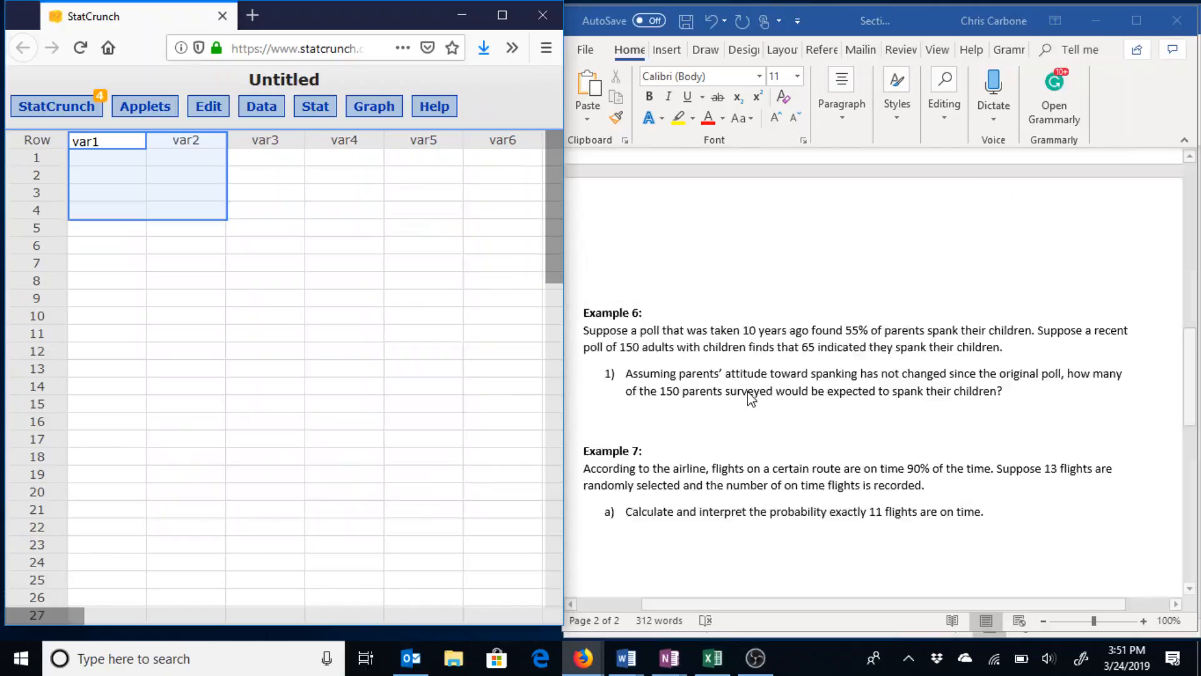
{"action": "scroll", "coordinate": [749, 397], "scroll_direction": "down", "scroll_amount": 2}
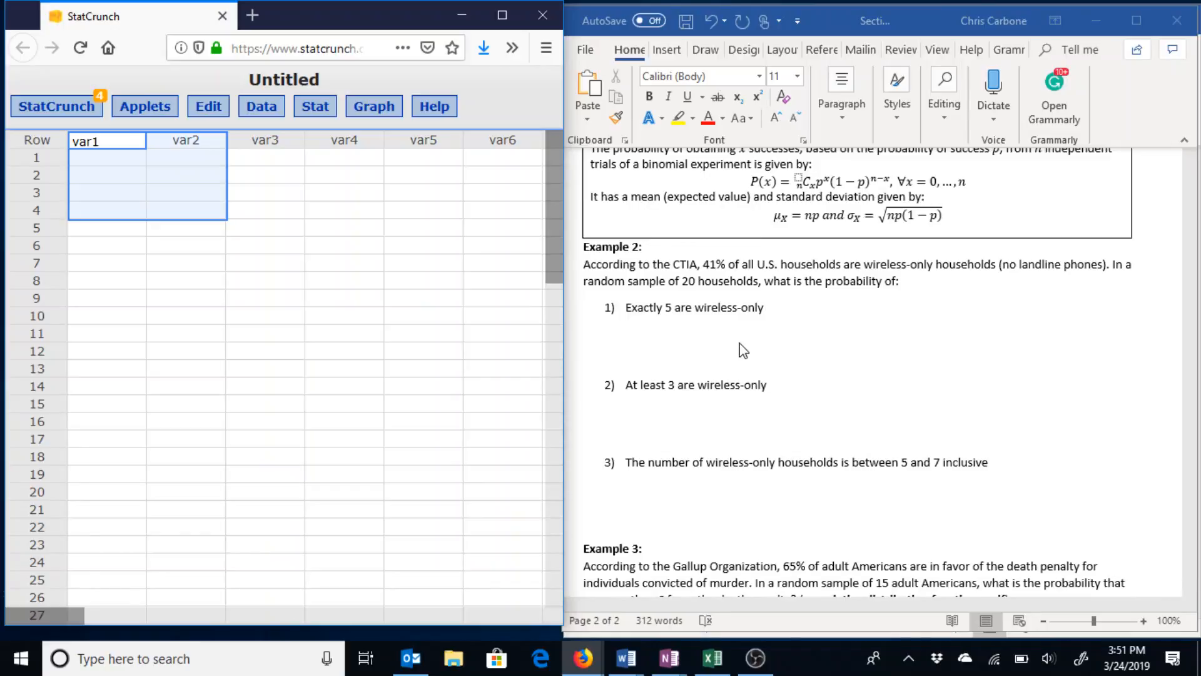
{"action": "left_click", "coordinate": [744, 304]}
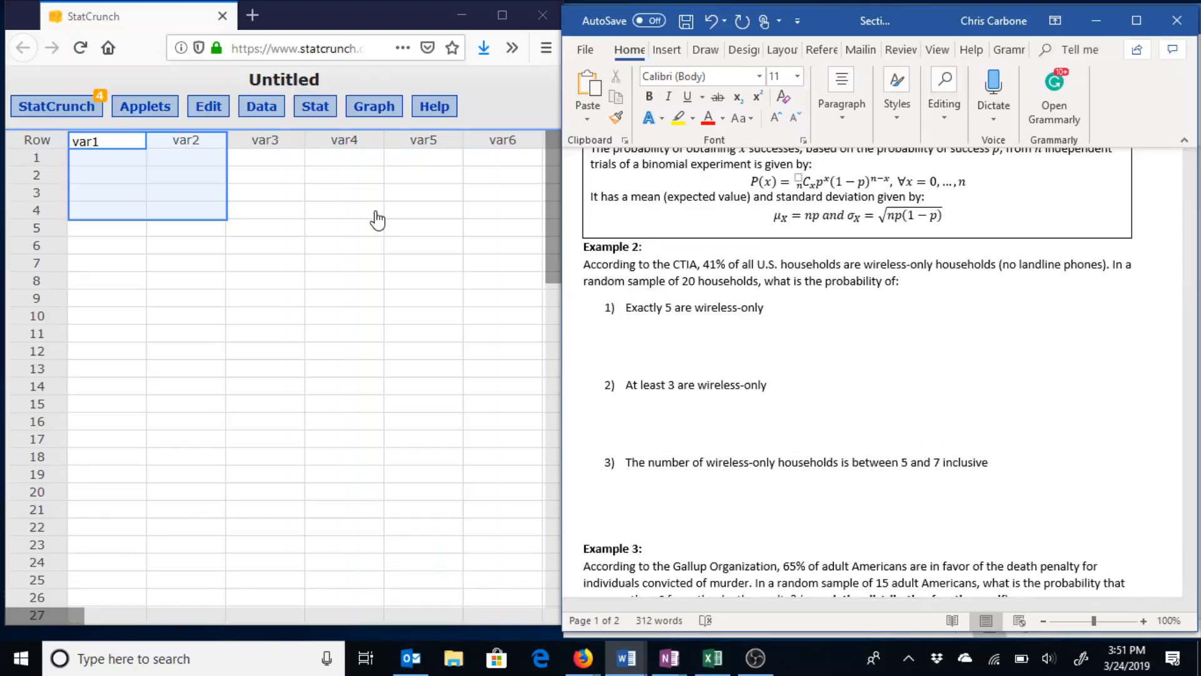
Open the Binomial calculator from Stat > Calculators and move it higher on screen.
{"action": "left_click", "coordinate": [317, 107]}
{"action": "mouse_move", "coordinate": [331, 131]}
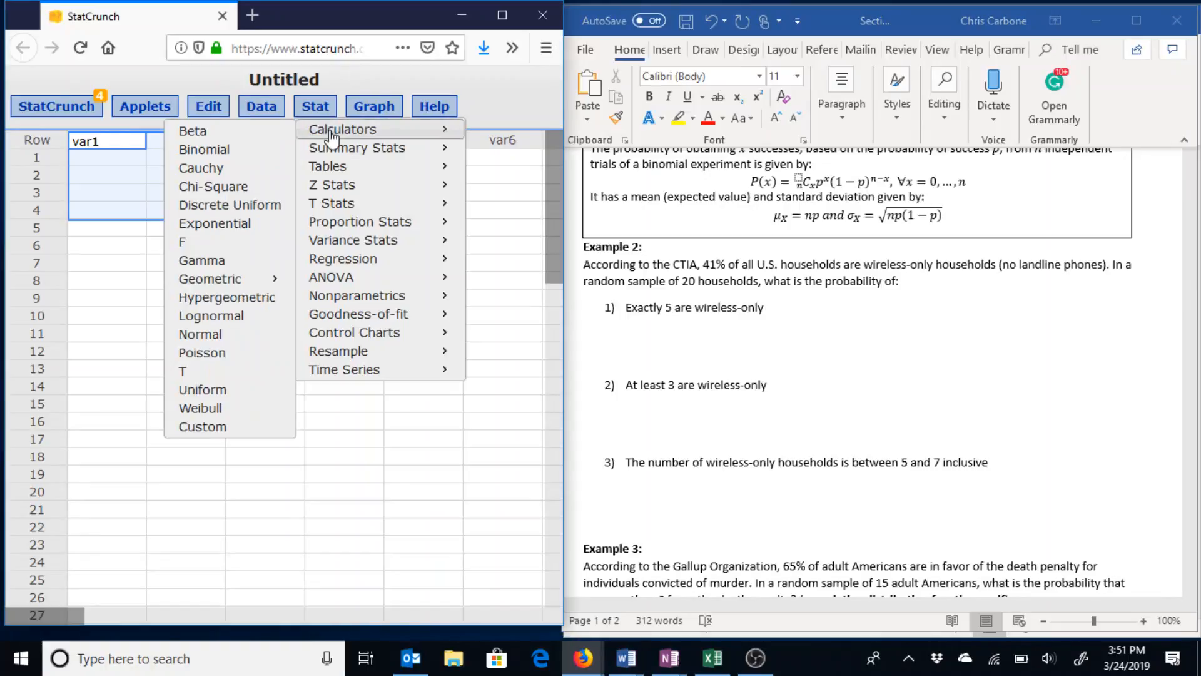
{"action": "left_click", "coordinate": [262, 156]}
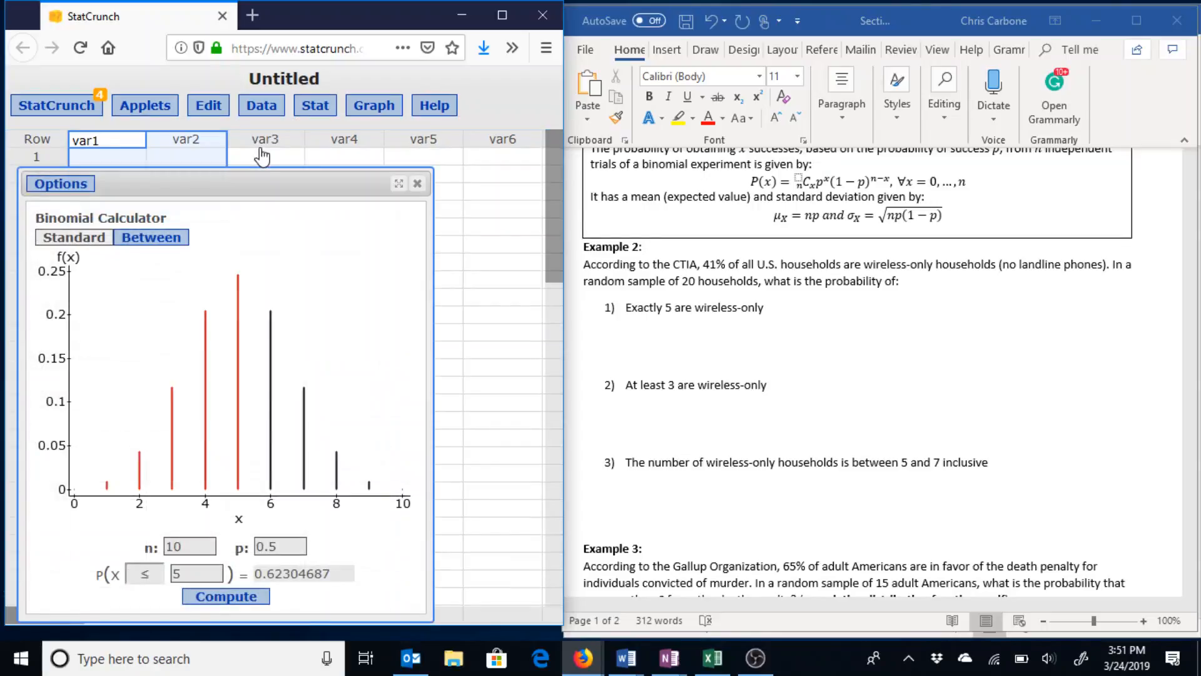
{"action": "left_click_drag", "start_coordinate": [246, 179], "coordinate": [338, 102]}
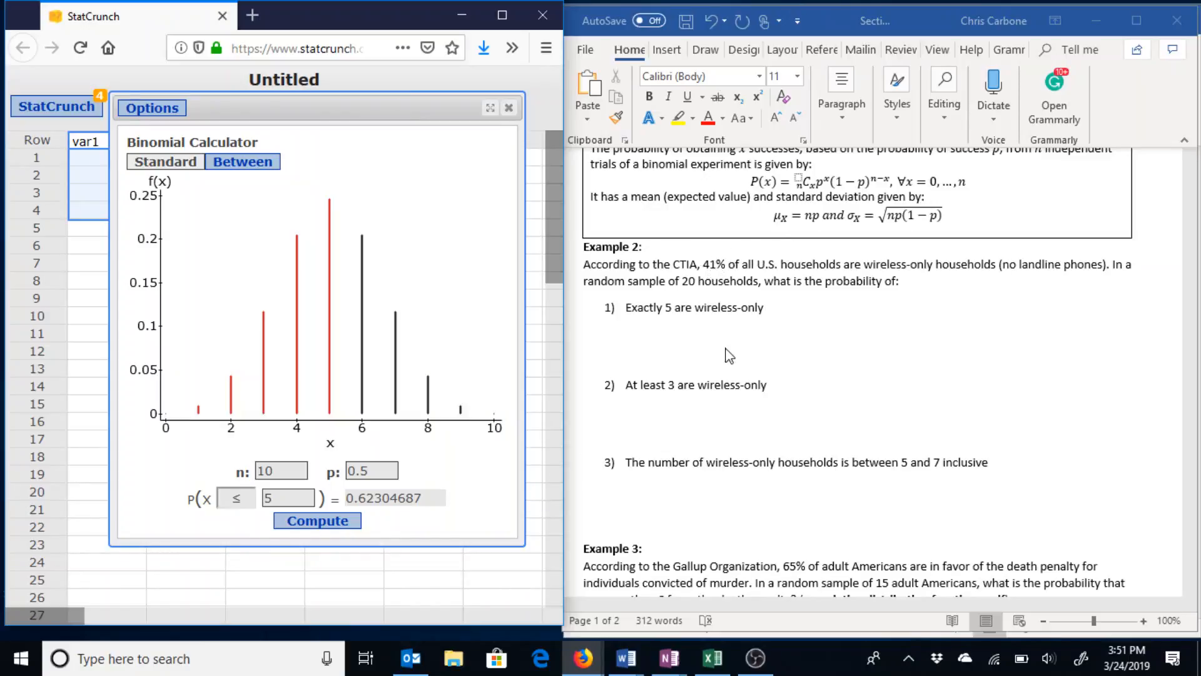
Compute P(X = 5) with n = 20 and p = 0.41, giving 0.06563617.
{"action": "double_click", "coordinate": [383, 470]}
{"action": "type", "text": "0."}
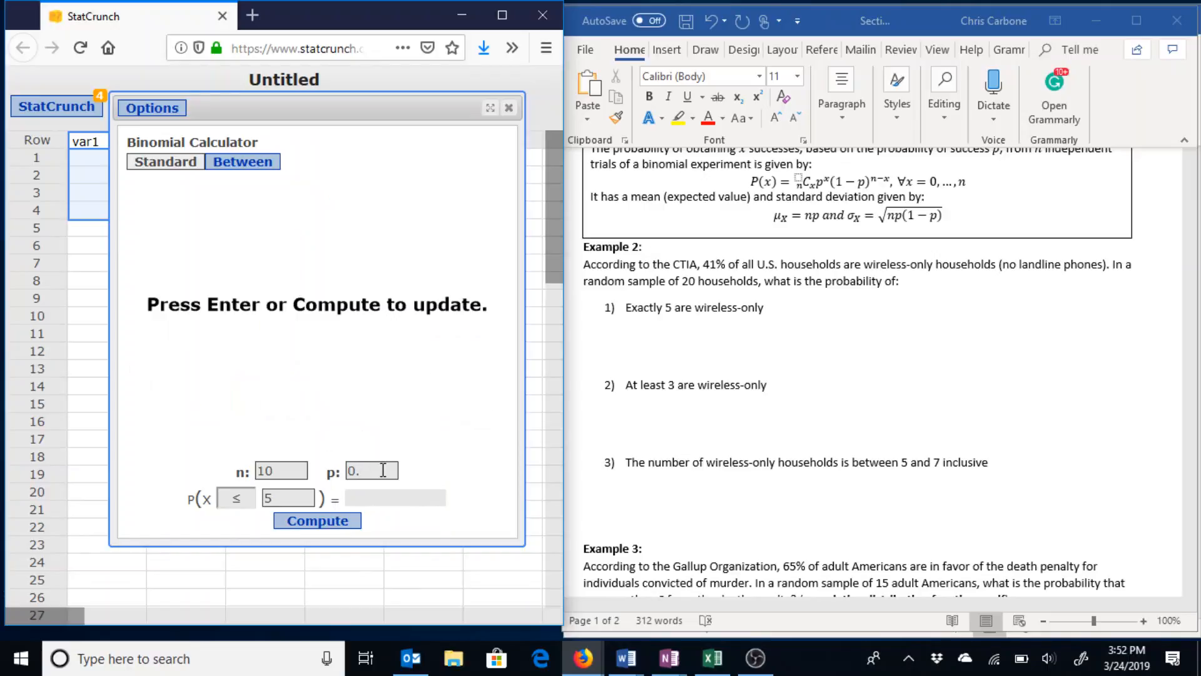
{"action": "type", "text": "41"}
{"action": "double_click", "coordinate": [270, 470]}
{"action": "type", "text": "20"}
{"action": "left_click", "coordinate": [248, 500]}
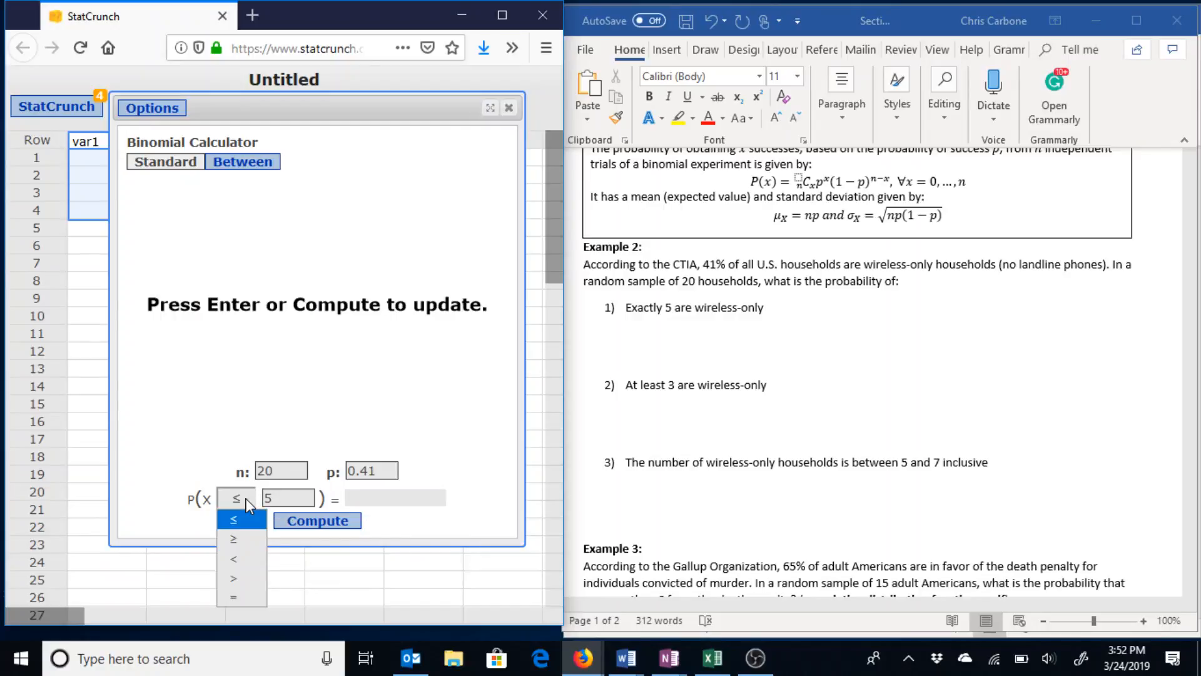
{"action": "left_click", "coordinate": [238, 599]}
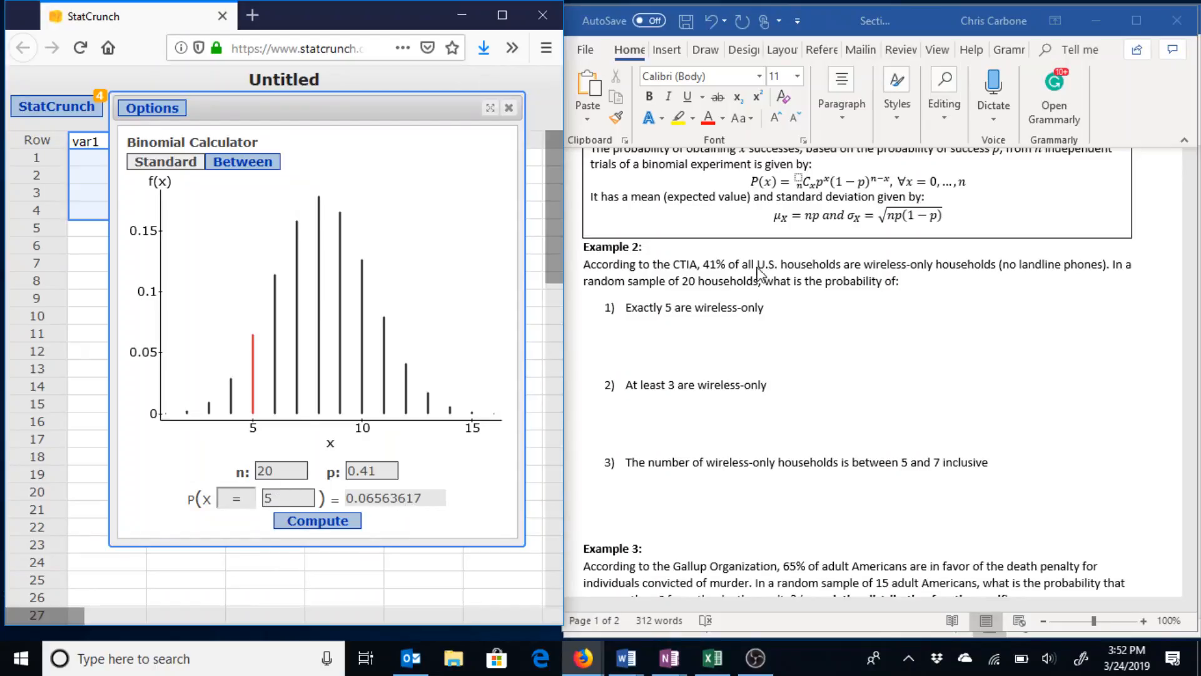
{"action": "left_click", "coordinate": [695, 340]}
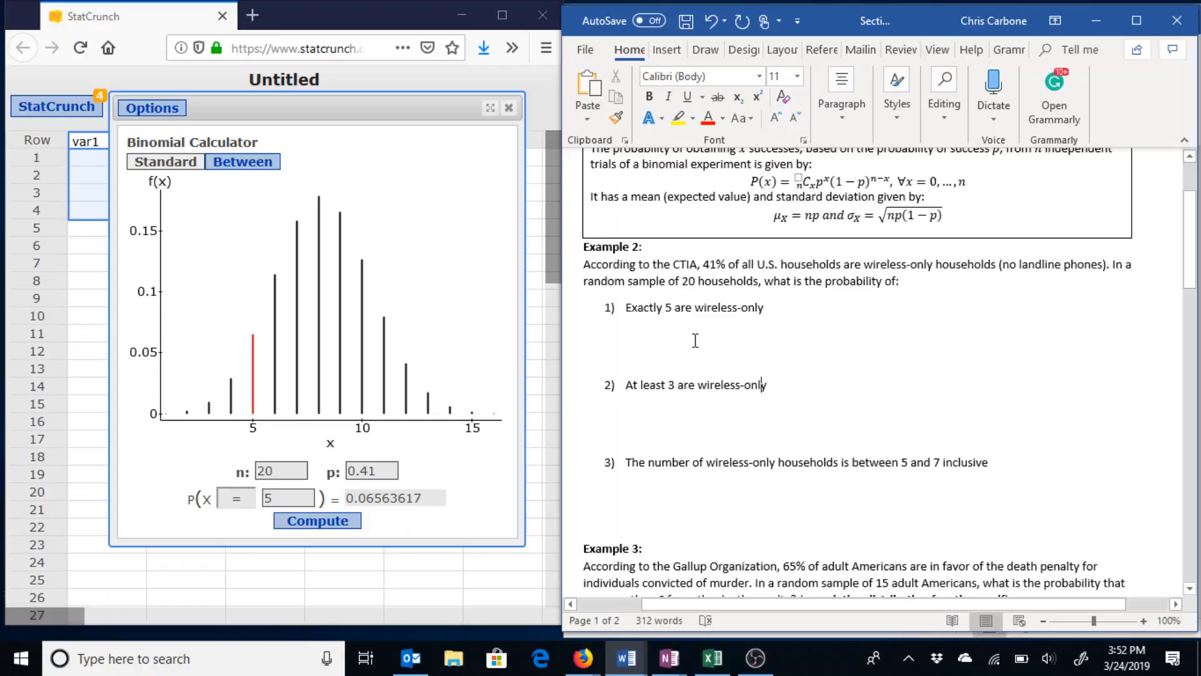
Enter 0.0656 under question 1 and move to the at-least-3 answer line.
{"action": "type", "text": "0."}
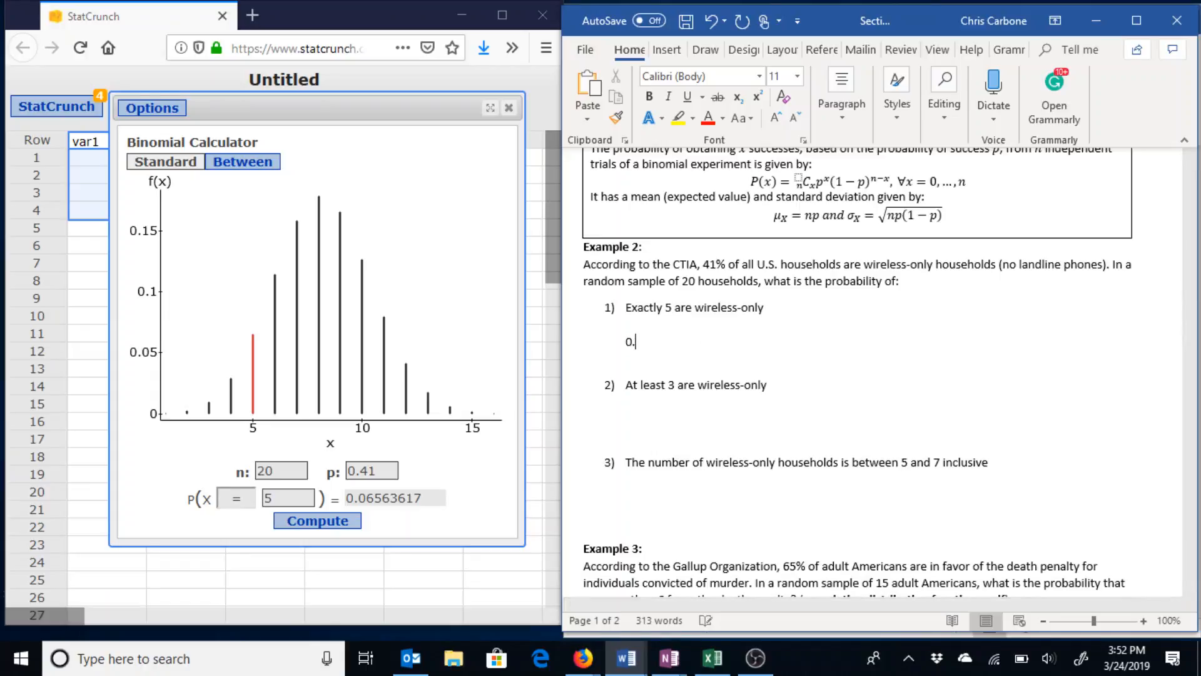
{"action": "type", "text": "0656"}
{"action": "left_click", "coordinate": [695, 425]}
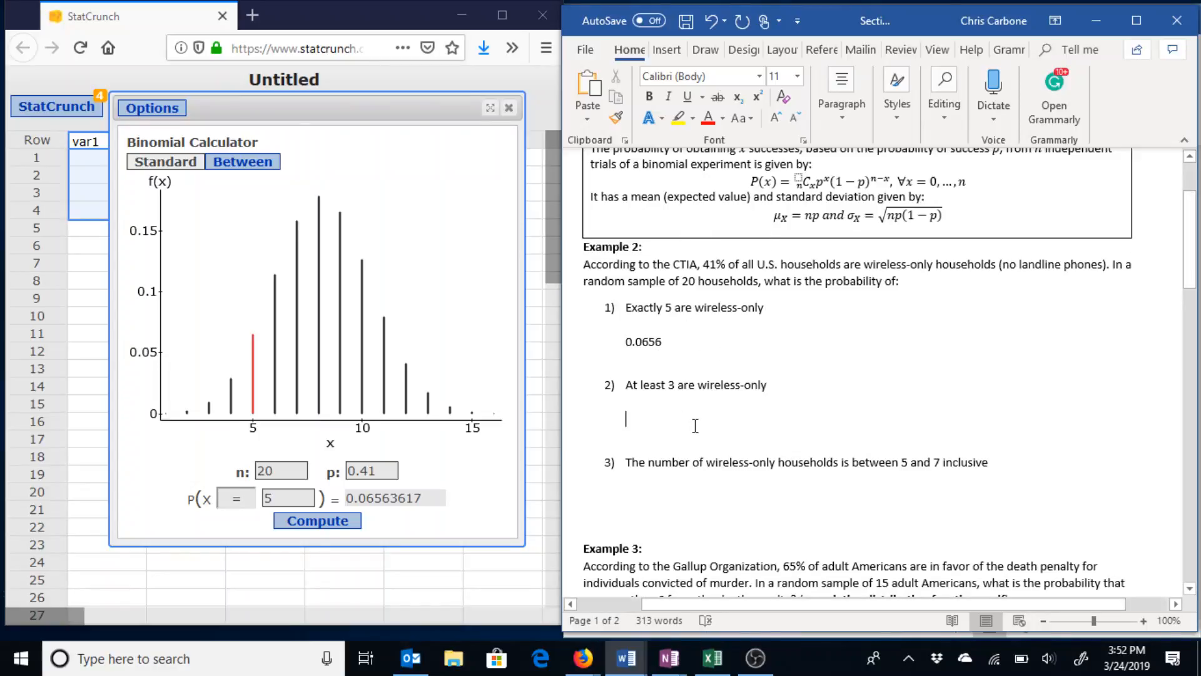
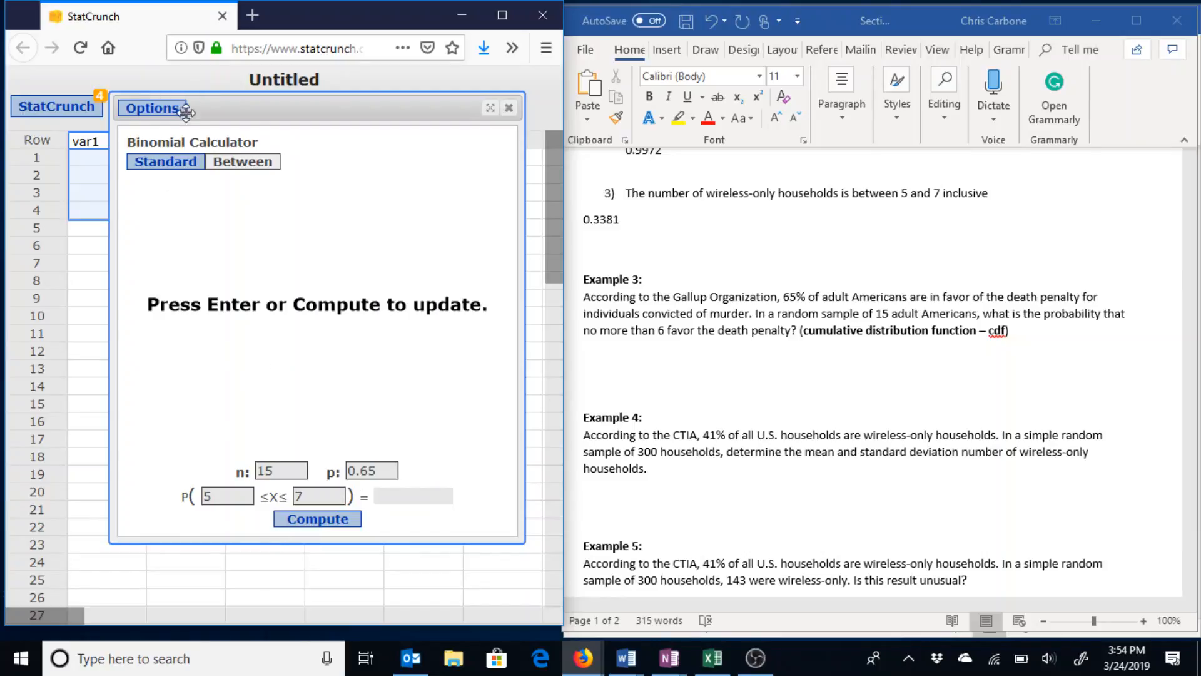
Compute the binomial P(X ≤ 6) for n = 15, p = 0.65, giving 0.04219384.
{"action": "left_click", "coordinate": [169, 164]}
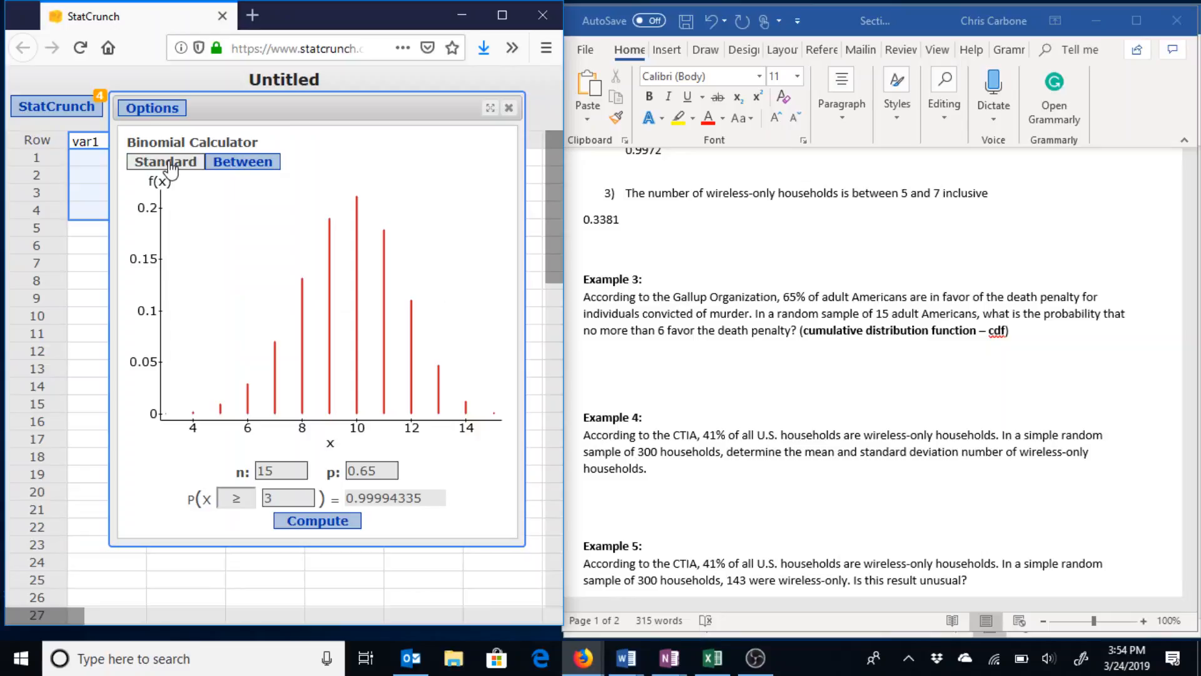
{"action": "left_click", "coordinate": [242, 506]}
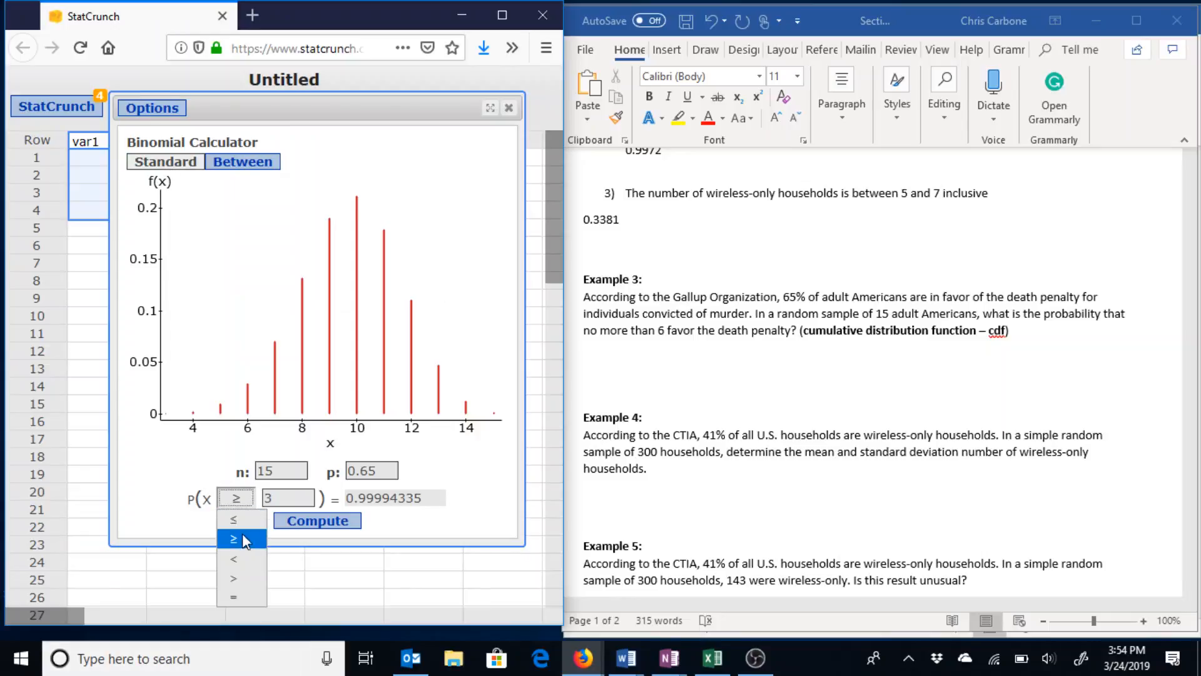
{"action": "left_click", "coordinate": [241, 520]}
{"action": "double_click", "coordinate": [281, 497]}
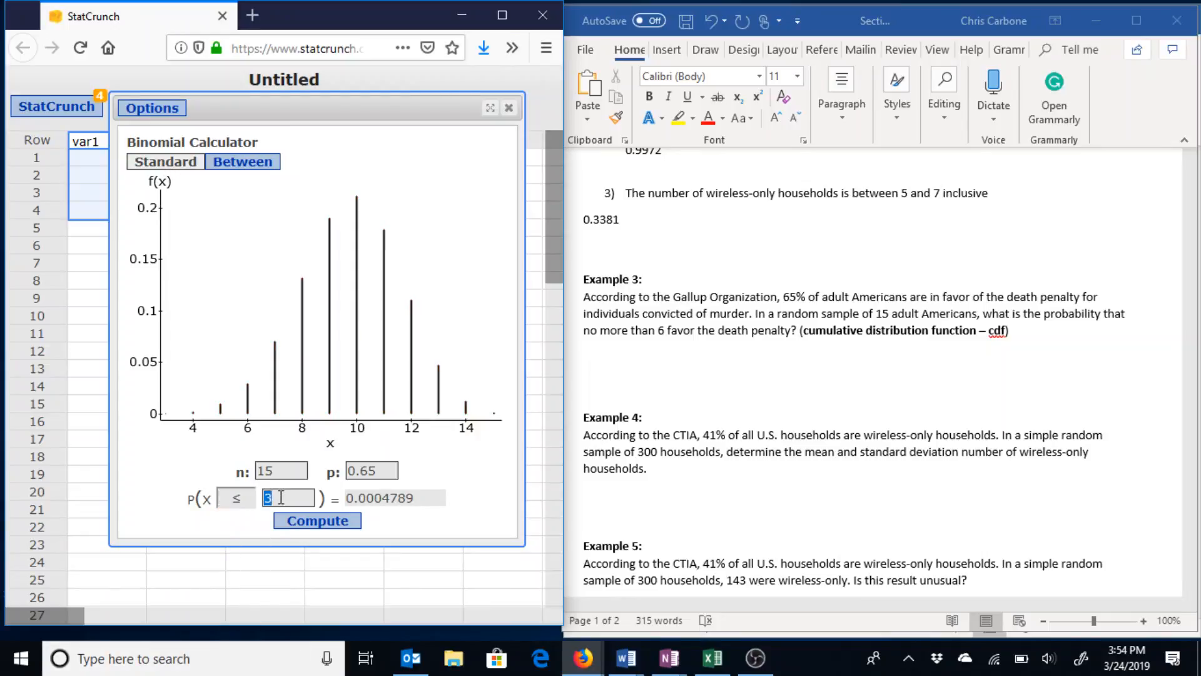
{"action": "type", "text": "6"}
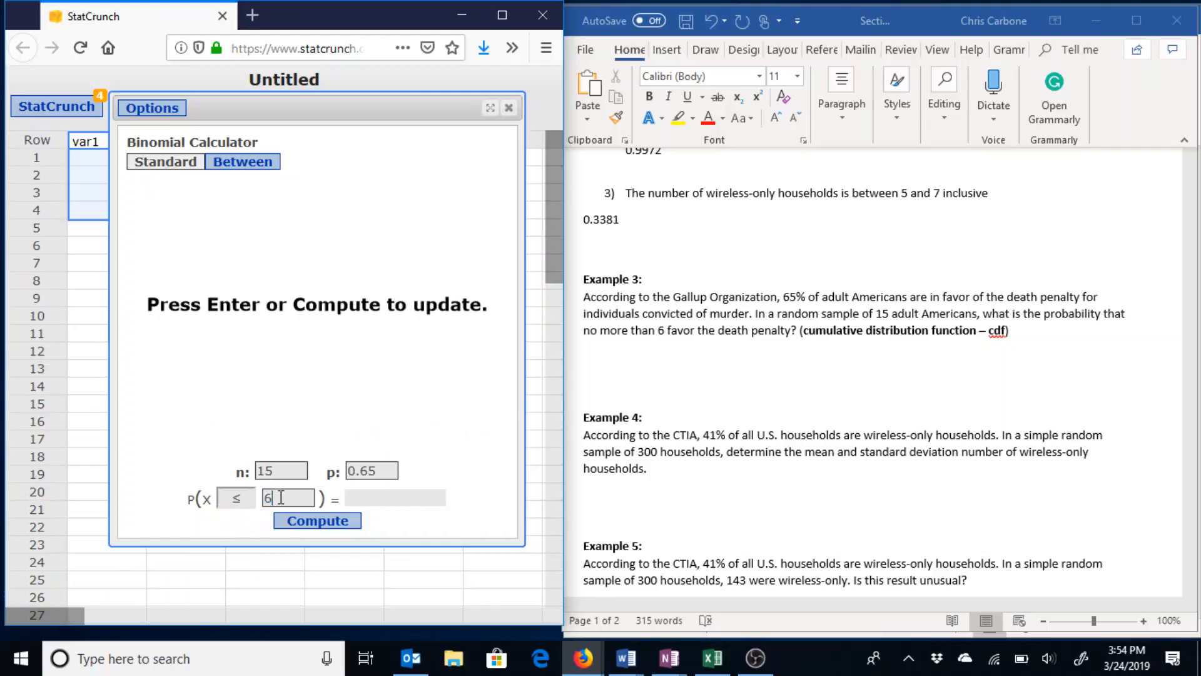
{"action": "left_click", "coordinate": [324, 524]}
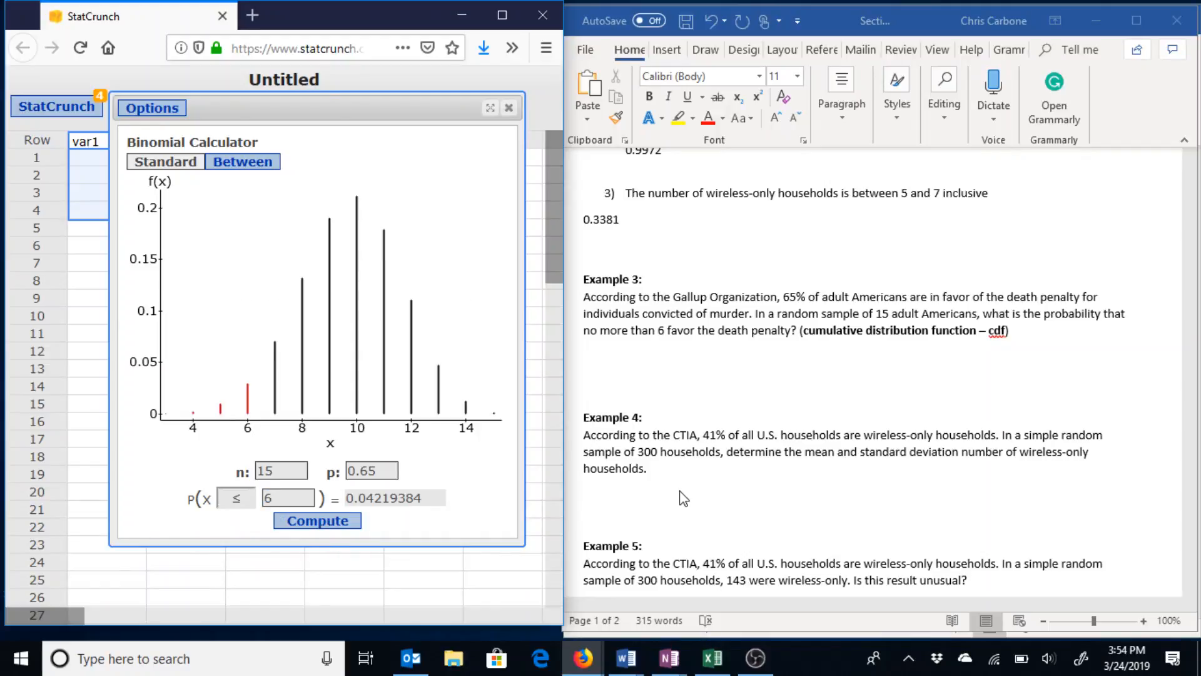
Enter 0.0422 in Word on the line below Example 3.
{"action": "left_click", "coordinate": [707, 370]}
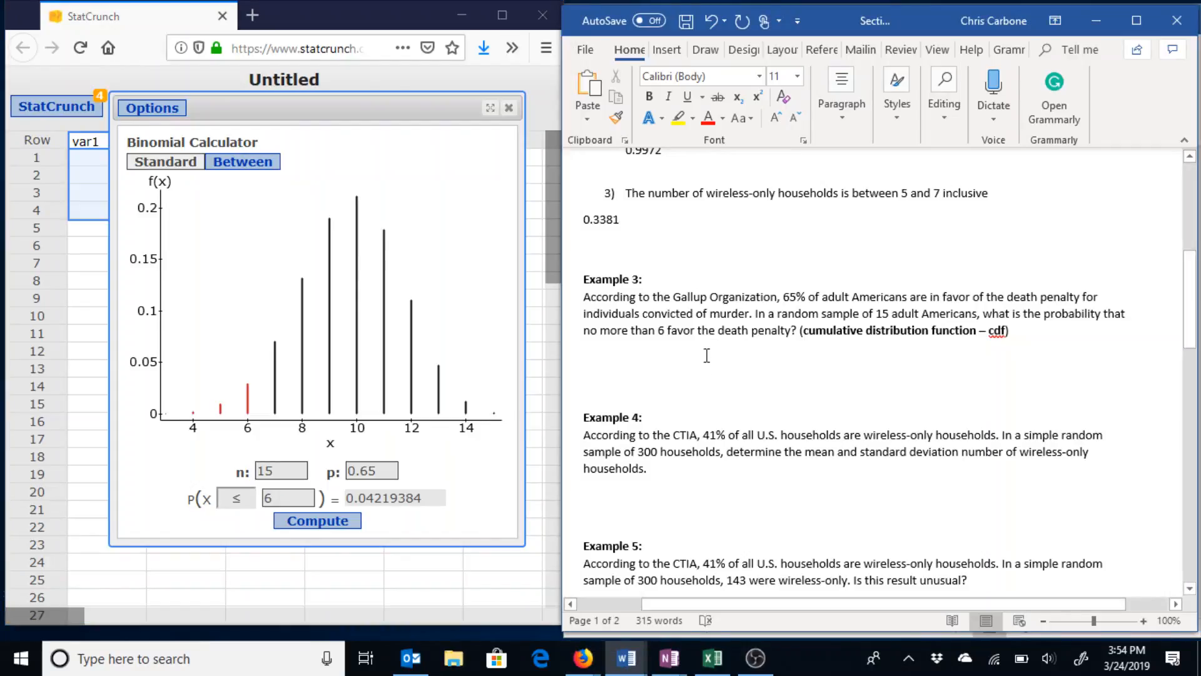
{"action": "left_click", "coordinate": [707, 355]}
{"action": "type", "text": "0.04"}
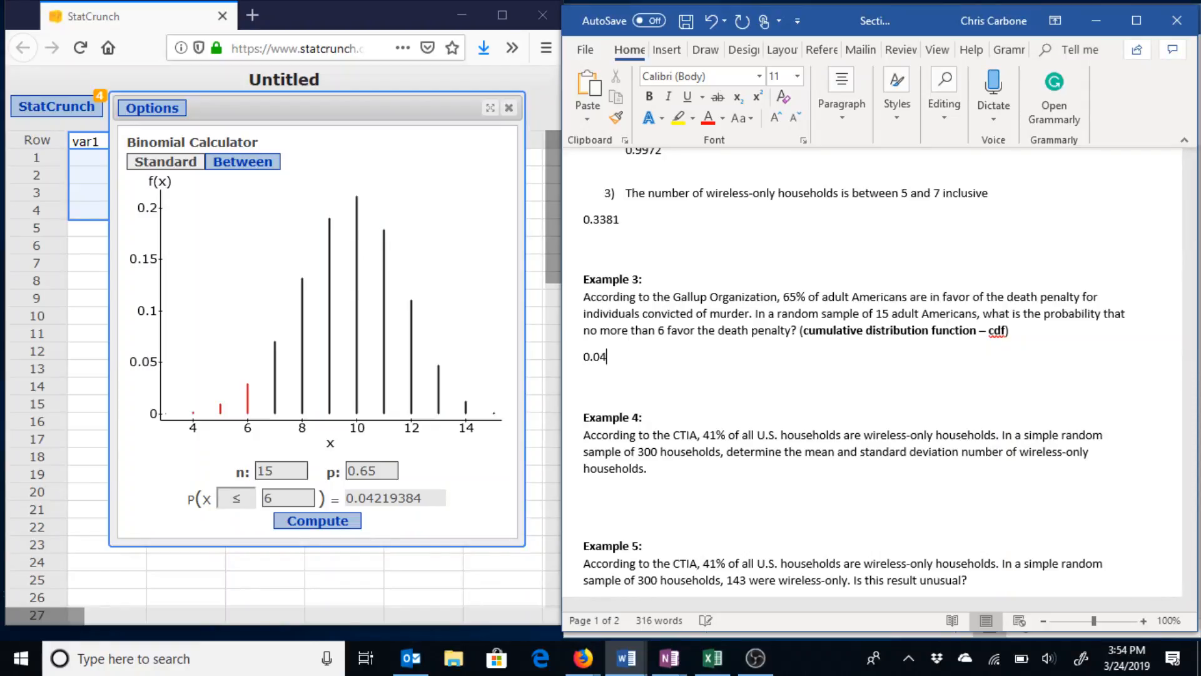
{"action": "type", "text": "22"}
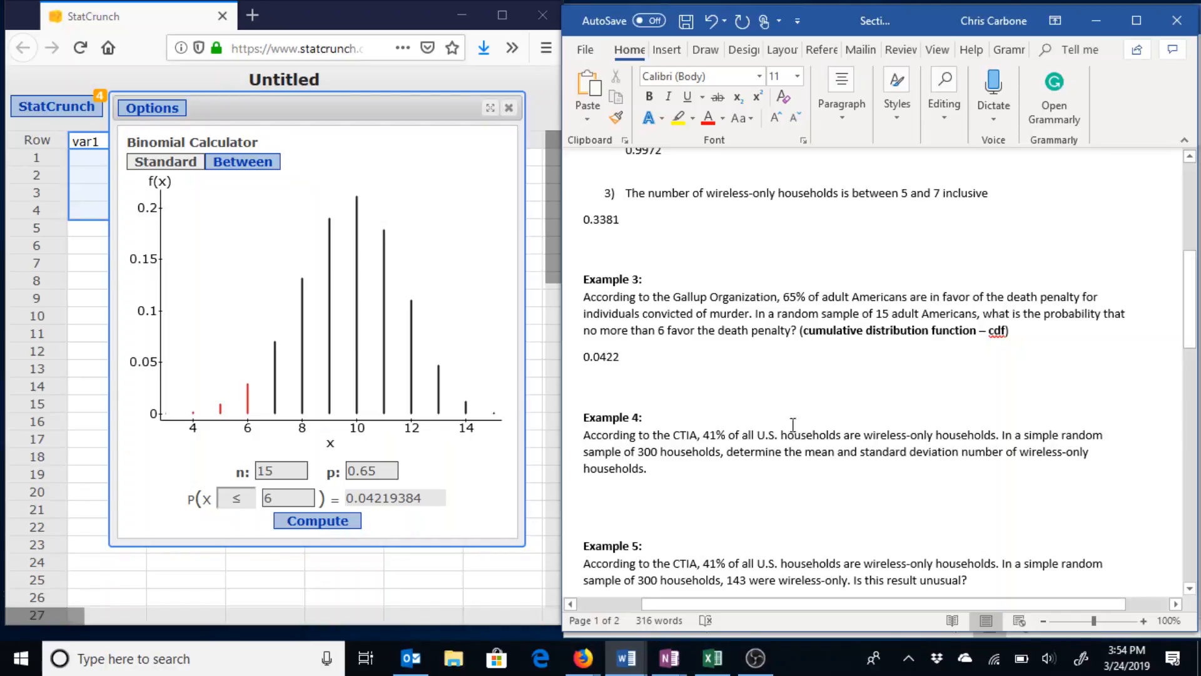
Type the Example 4 mean 300(0.41)=123 and start a new line below it.
{"action": "left_click", "coordinate": [830, 399]}
{"action": "left_click", "coordinate": [755, 498]}
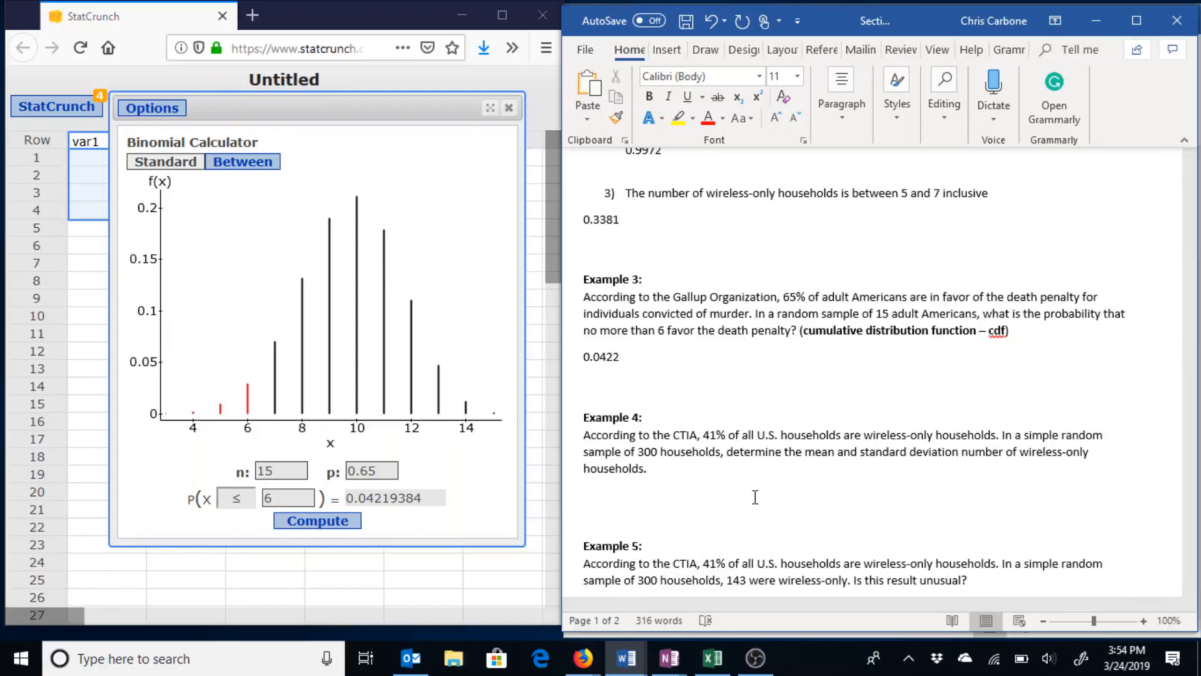
{"action": "type", "text": "300(0.41)=123"}
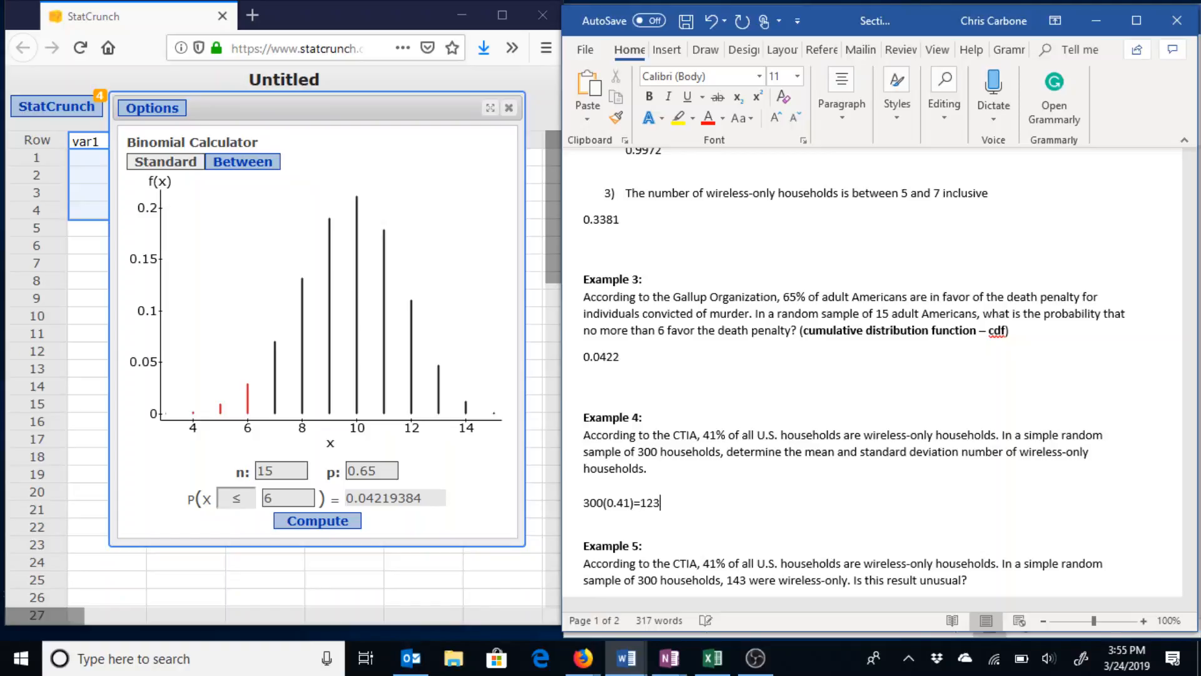
{"action": "key", "text": "Return"}
{"action": "left_click", "coordinate": [679, 50]}
Insert the equation √((300)(0.41)(0.59)) = 8.52 as Example 4's standard deviation.
{"action": "left_click", "coordinate": [1123, 110]}
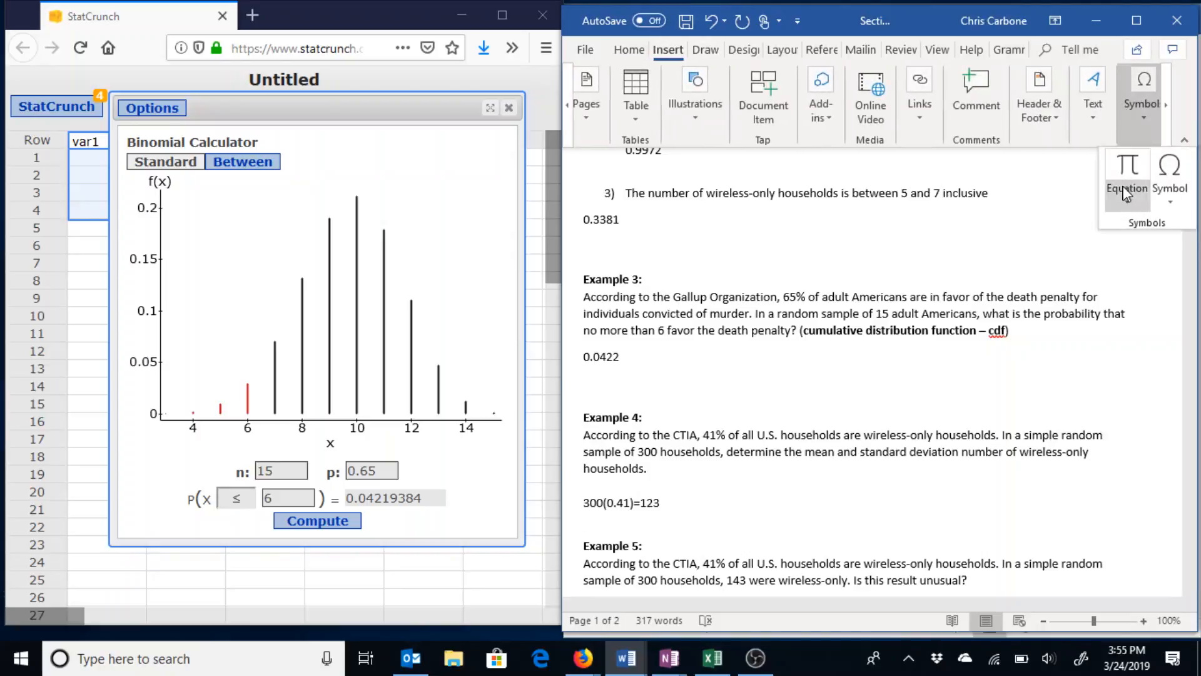
{"action": "left_click", "coordinate": [1123, 182]}
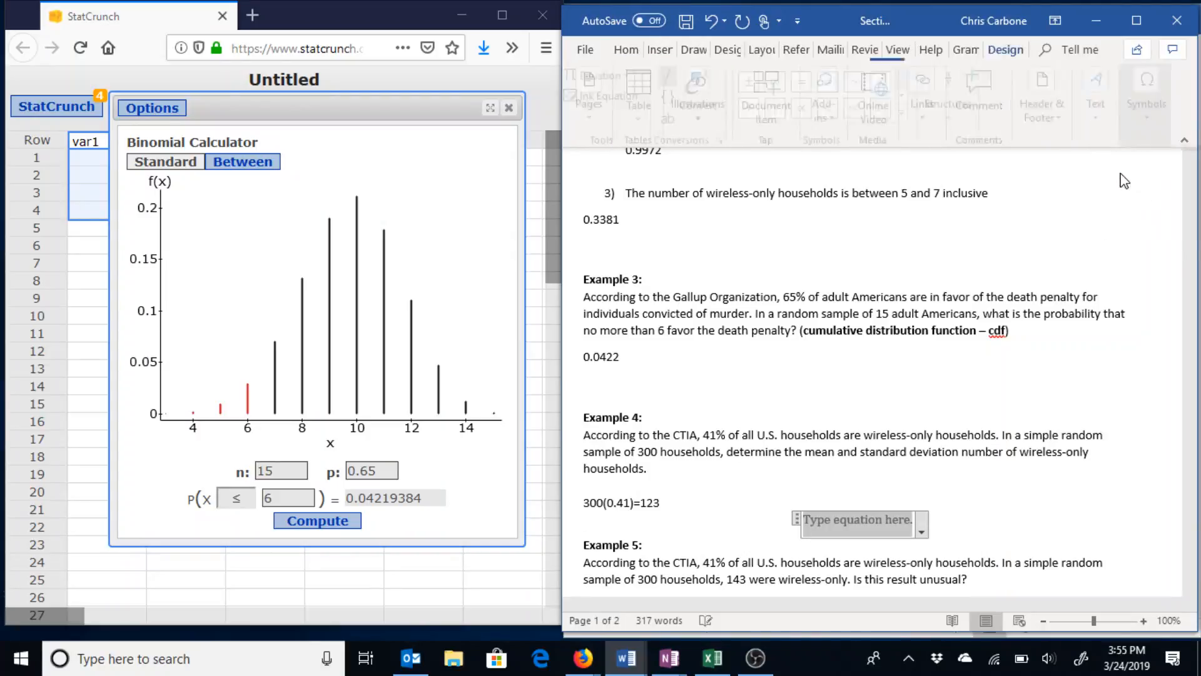
{"action": "type", "text": "\\sqrt ("}
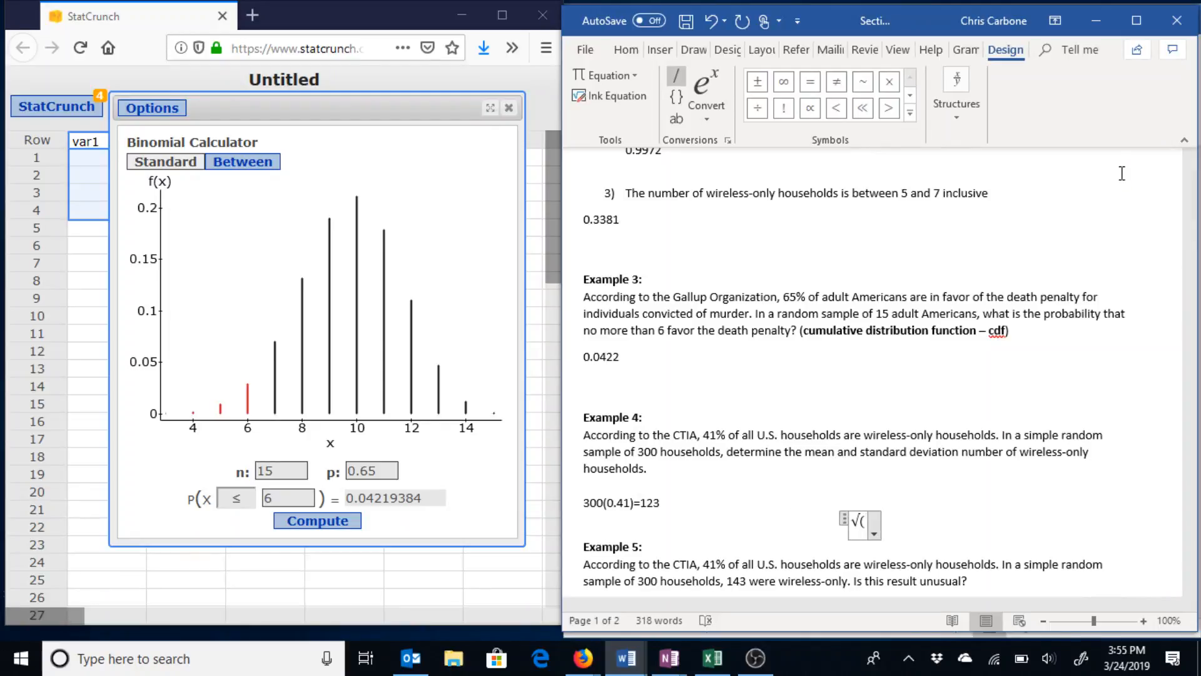
{"action": "type", "text": "3"}
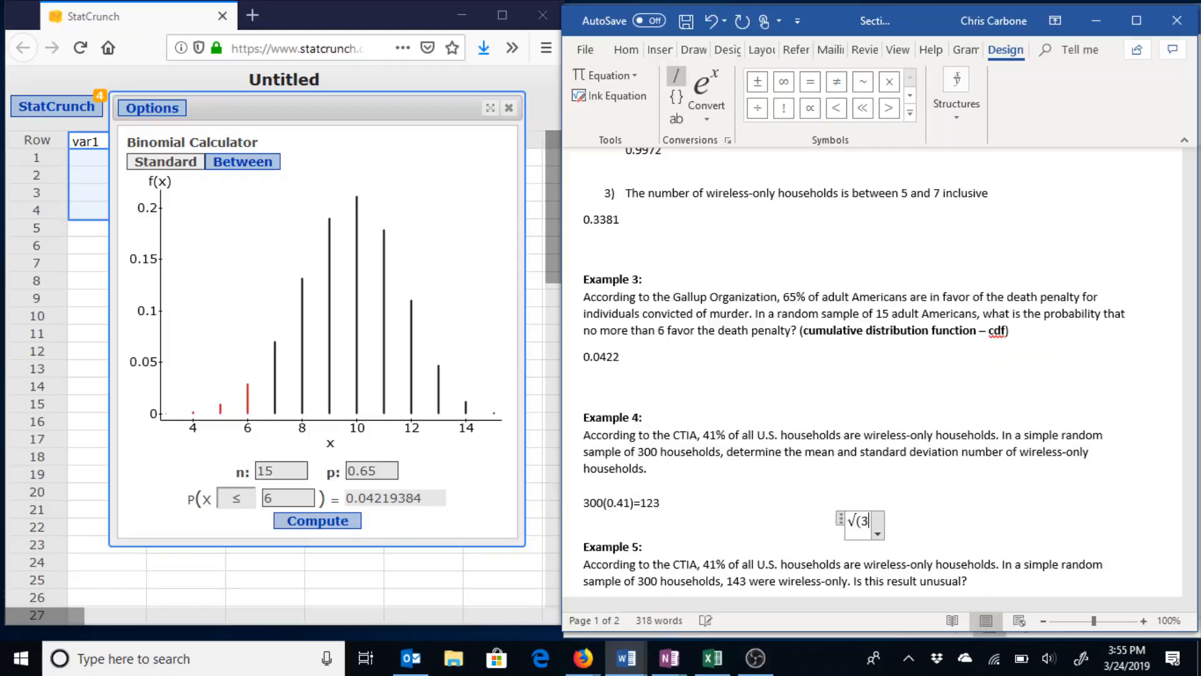
{"action": "type", "text": "00)("}
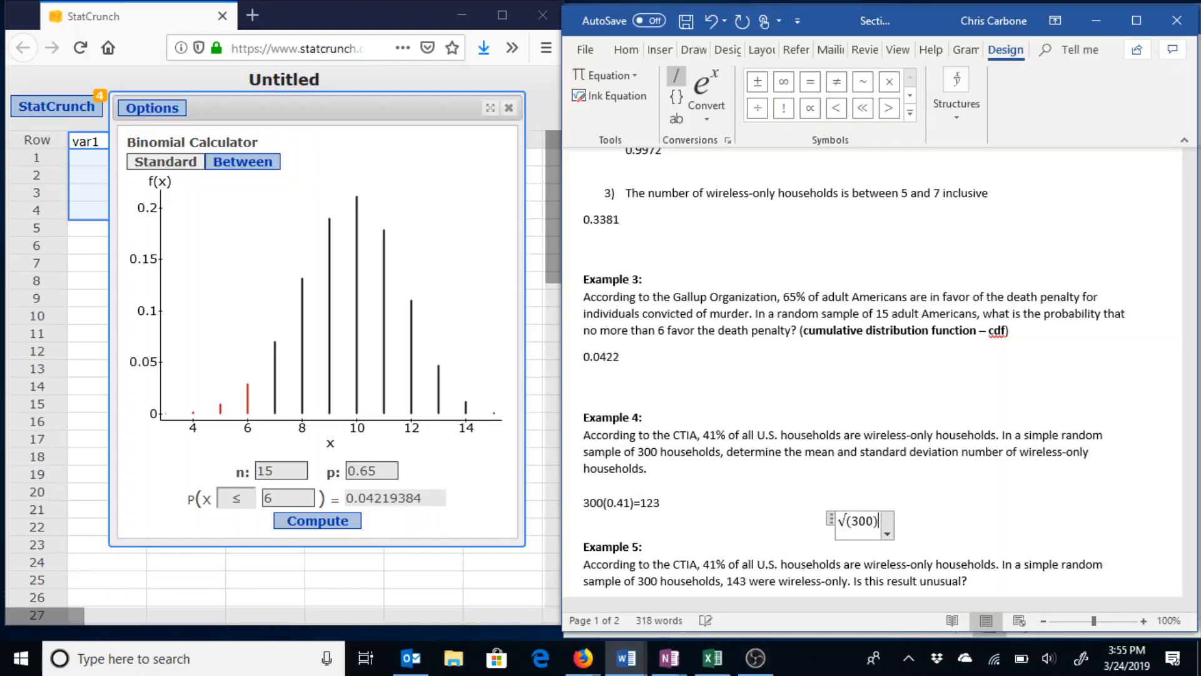
{"action": "type", "text": "0."}
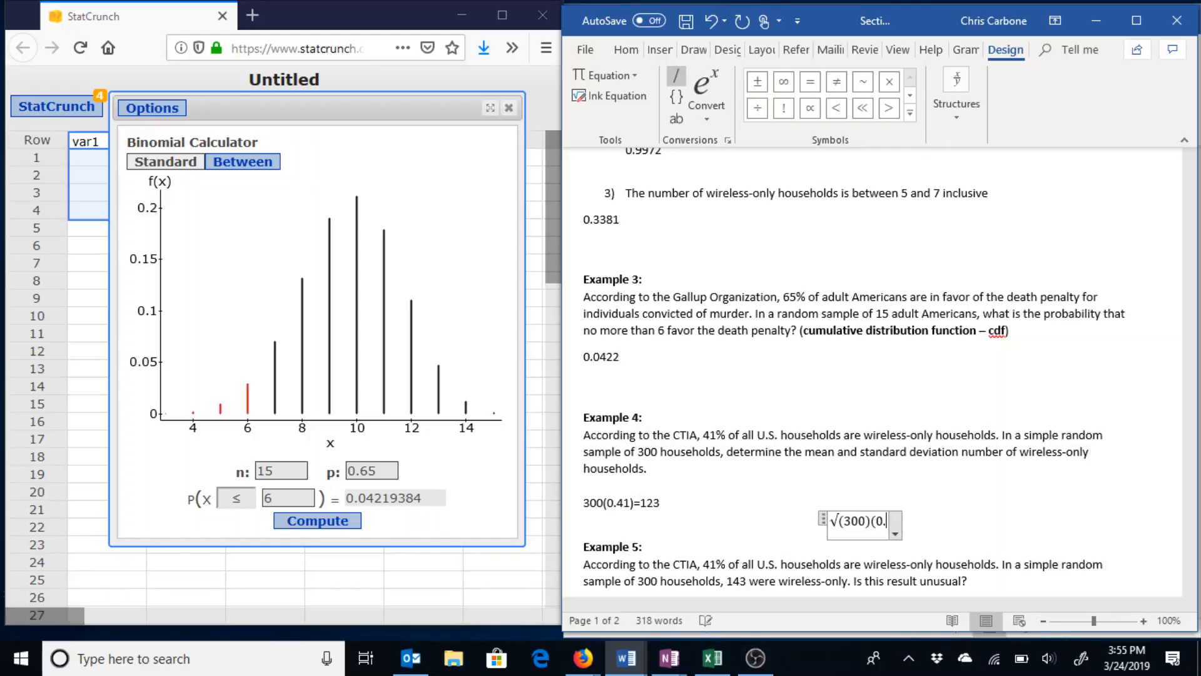
{"action": "type", "text": "41)("}
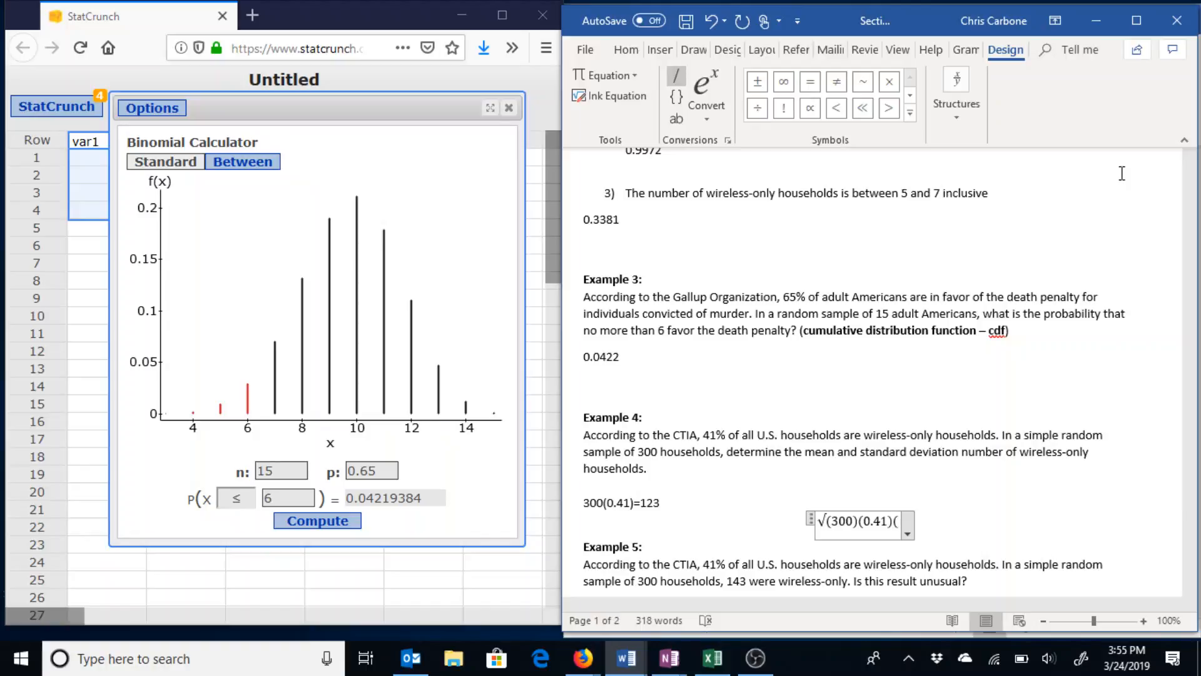
{"action": "type", "text": "0.5"}
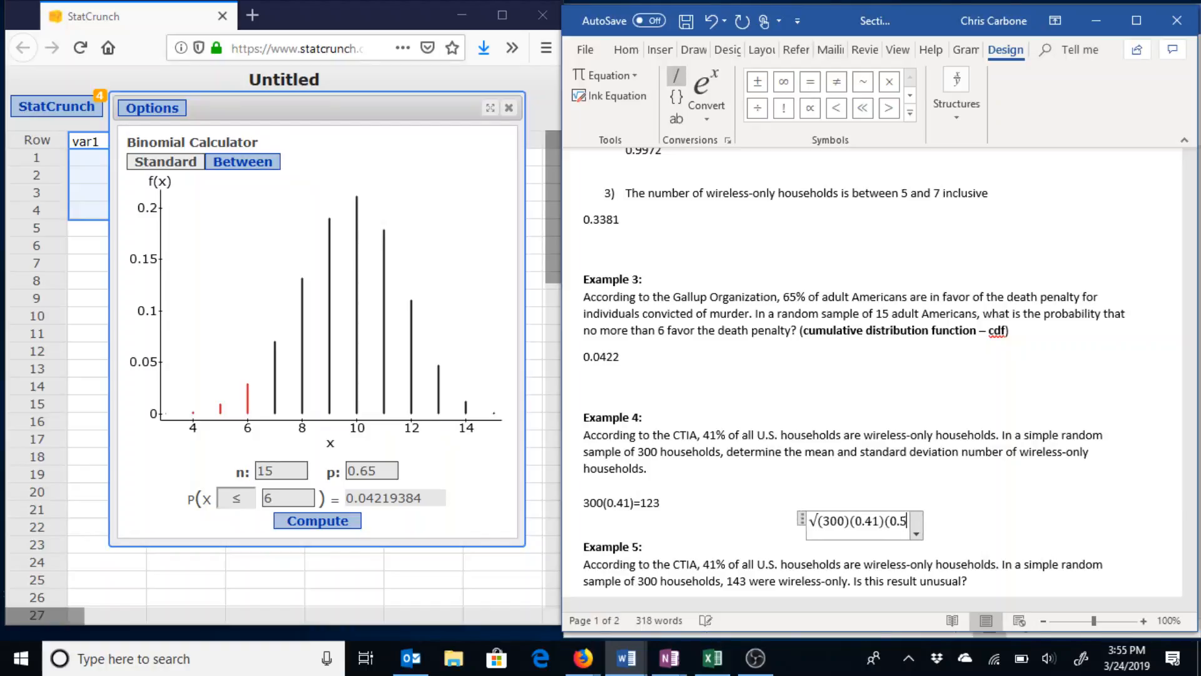
{"action": "type", "text": "9)"}
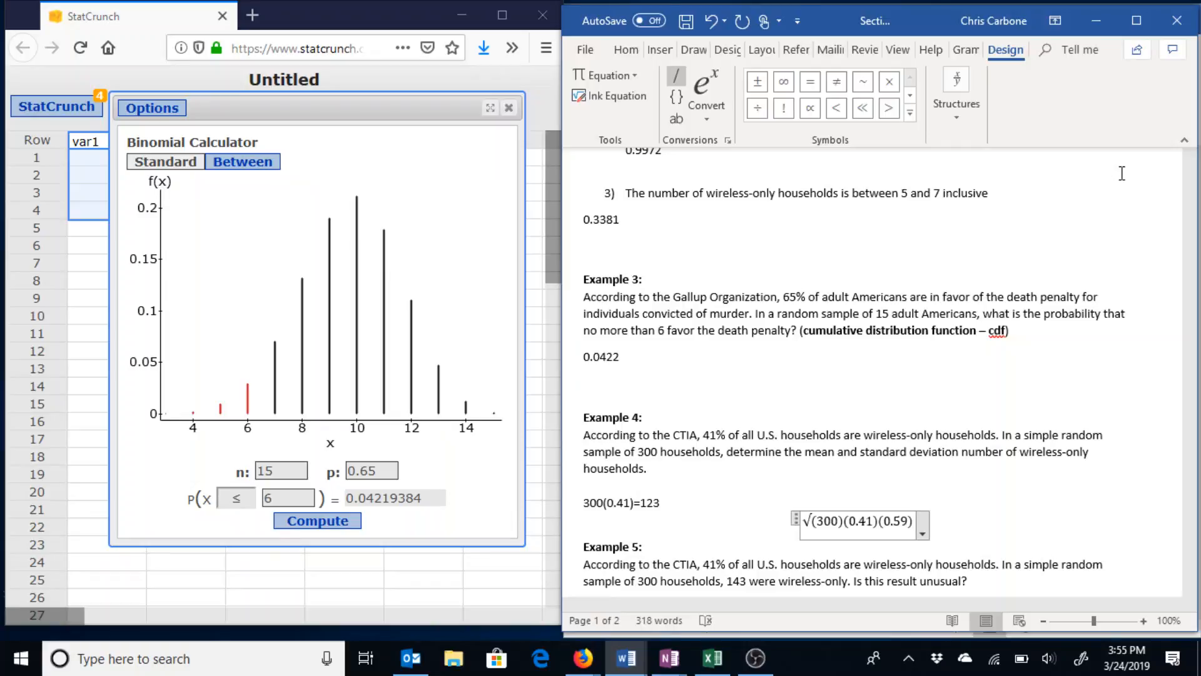
{"action": "key", "text": "space"}
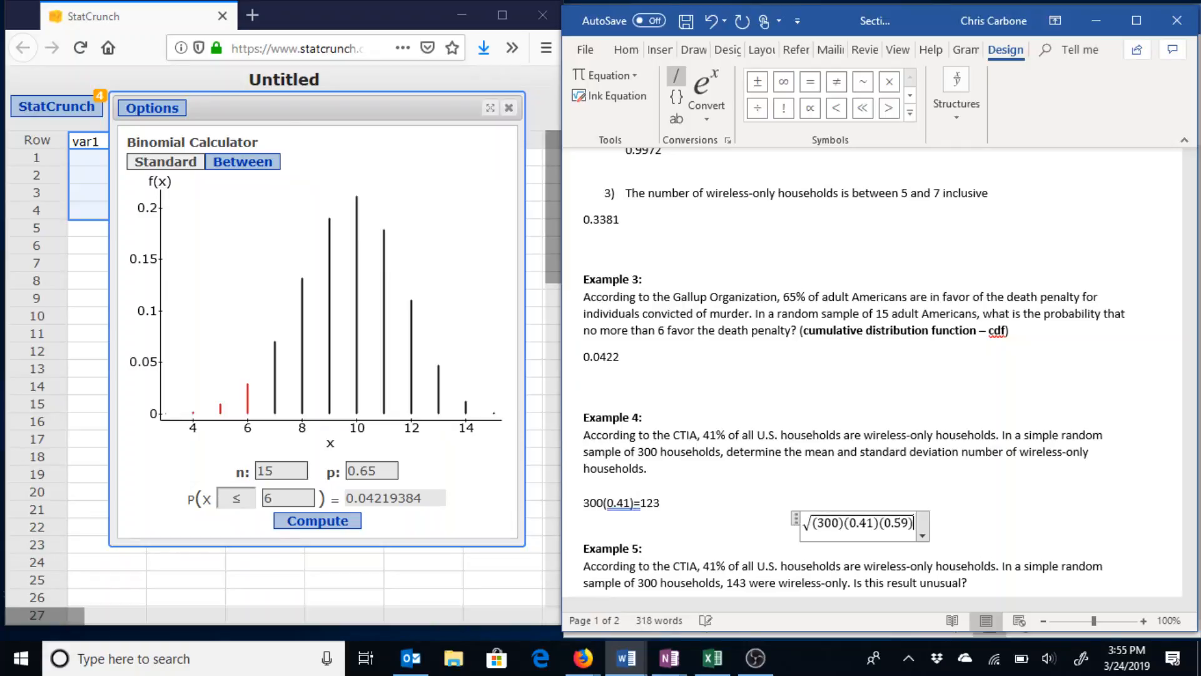
{"action": "type", "text": "="}
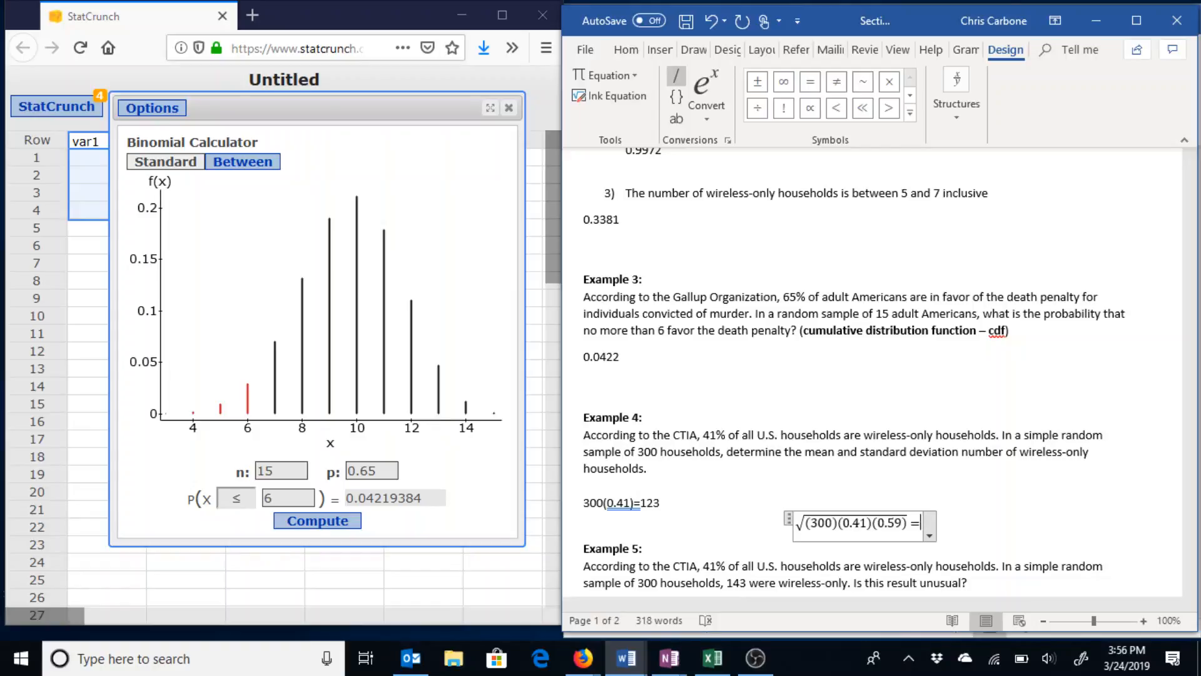
{"action": "type", "text": "8.5"}
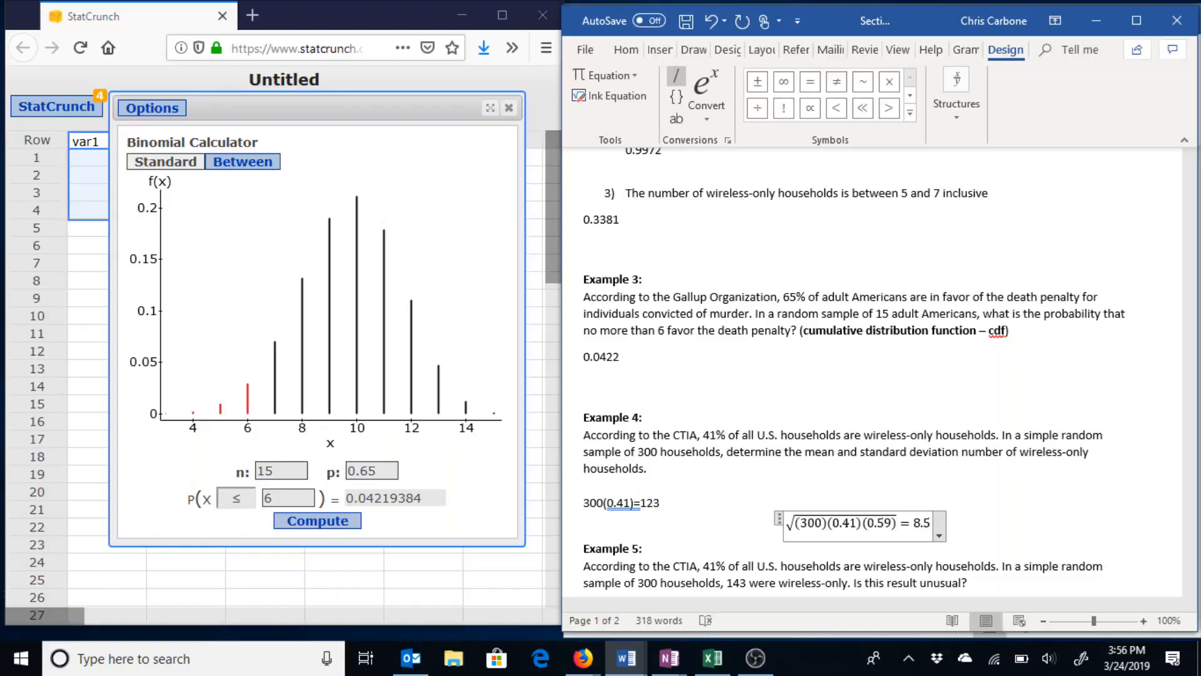
{"action": "type", "text": "2"}
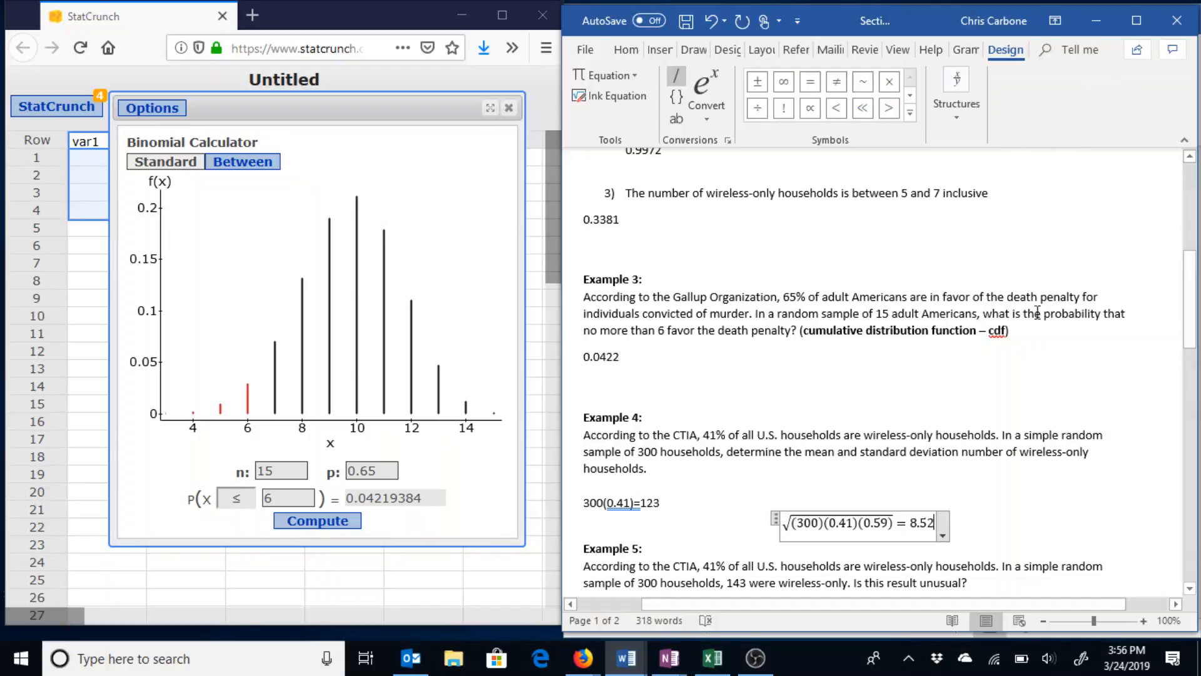
{"action": "scroll", "coordinate": [1024, 358], "scroll_direction": "down", "scroll_amount": 1}
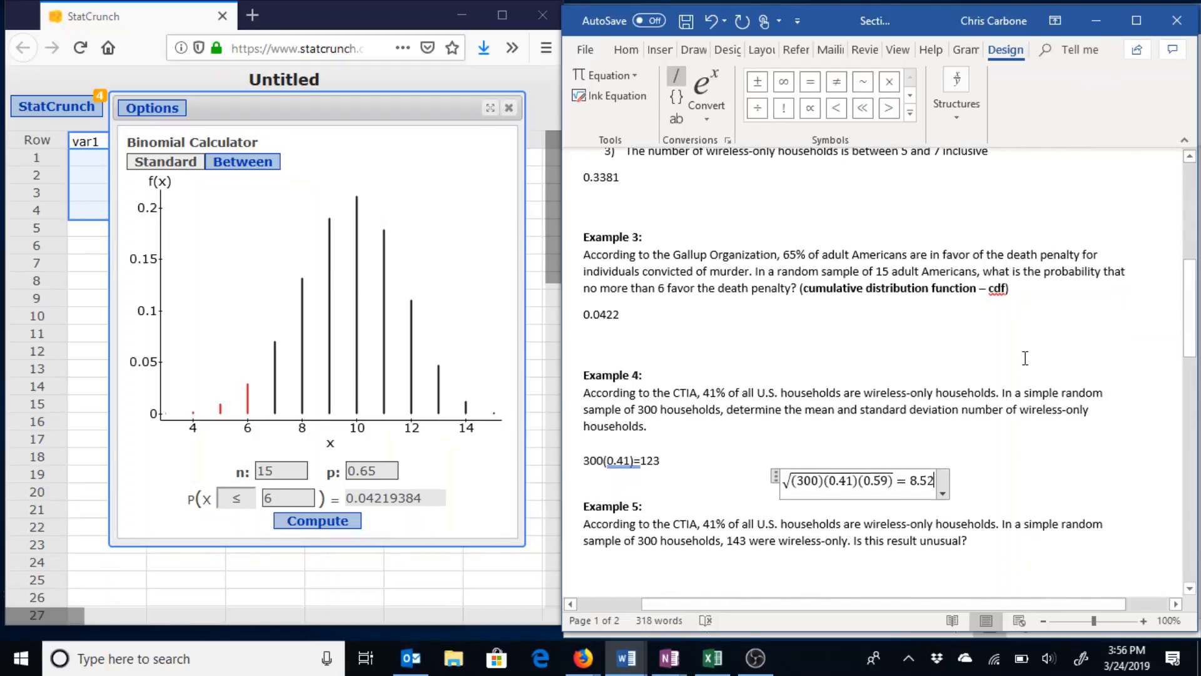
{"action": "scroll", "coordinate": [1025, 358], "scroll_direction": "down", "scroll_amount": 4}
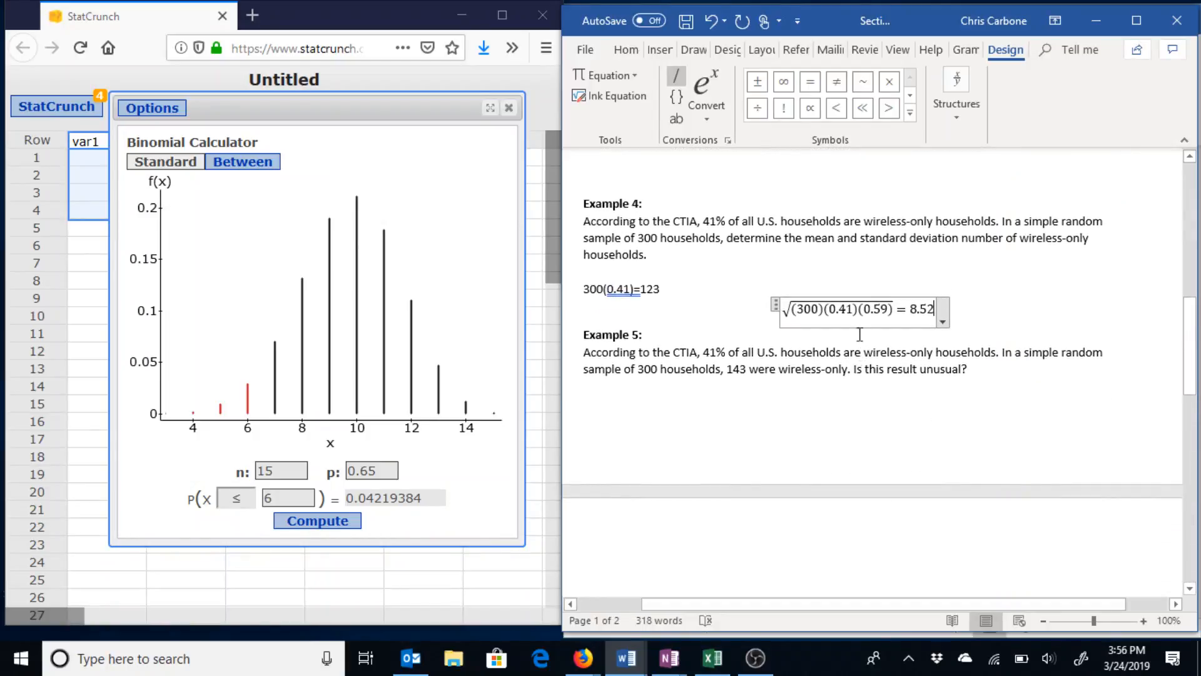
{"action": "left_click", "coordinate": [864, 376]}
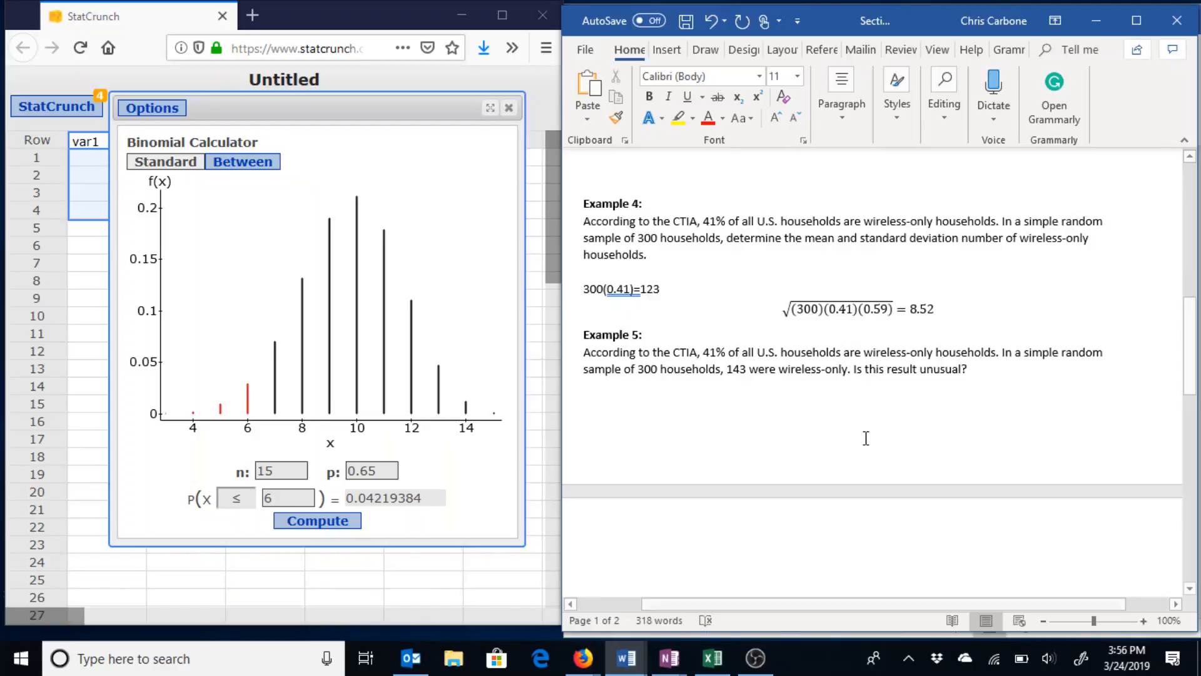
Answer Example 5 with '123+2(8.52)=140.04 - unusual' and scroll down to Examples 6 and 7.
{"action": "key", "text": "Down"}
{"action": "key", "text": "Down"}
{"action": "key", "text": "Down"}
{"action": "key", "text": "Down"}
{"action": "key", "text": "Down"}
{"action": "key", "text": "Down"}
{"action": "key", "text": "Down"}
{"action": "key", "text": "Down"}
{"action": "key", "text": "Down"}
{"action": "key", "text": "Down"}
{"action": "key", "text": "Down"}
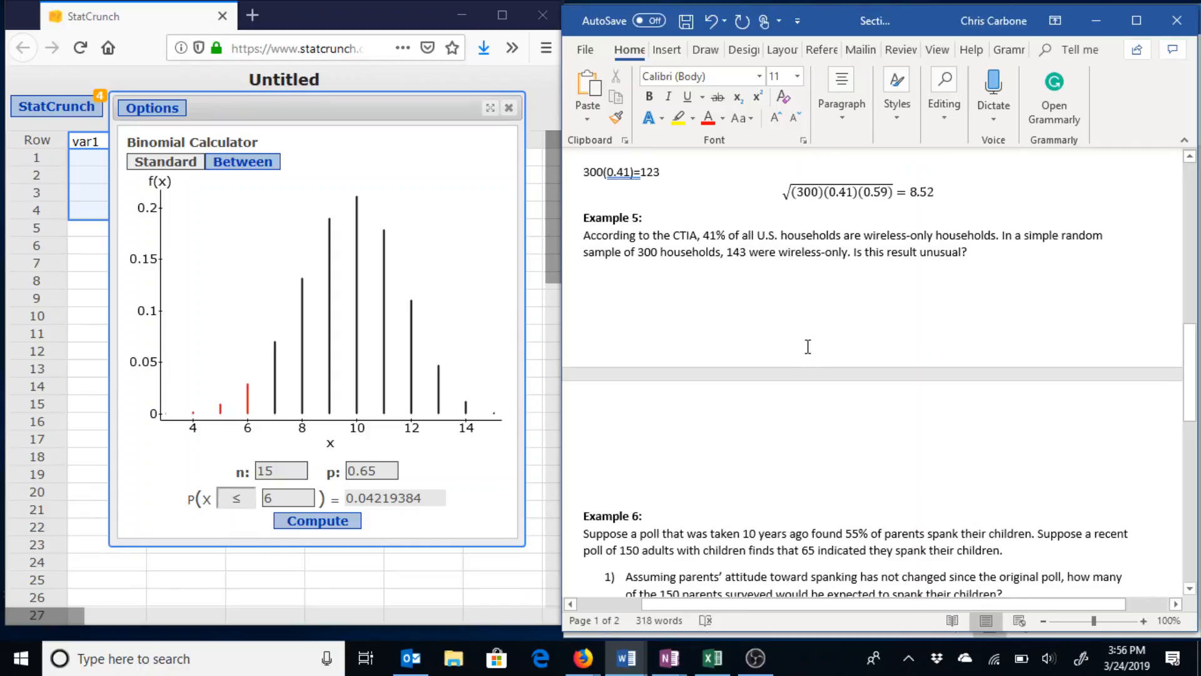
{"action": "left_click", "coordinate": [831, 286]}
{"action": "scroll", "coordinate": [831, 286], "scroll_direction": "up", "scroll_amount": 1}
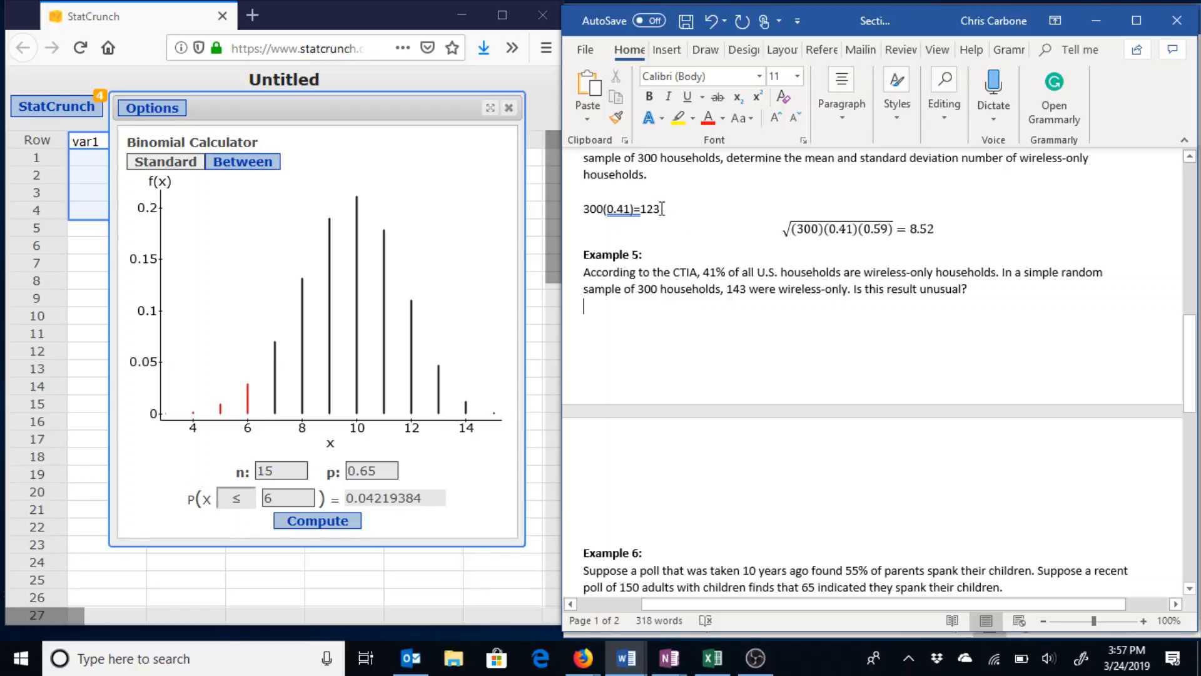
{"action": "type", "text": "123"}
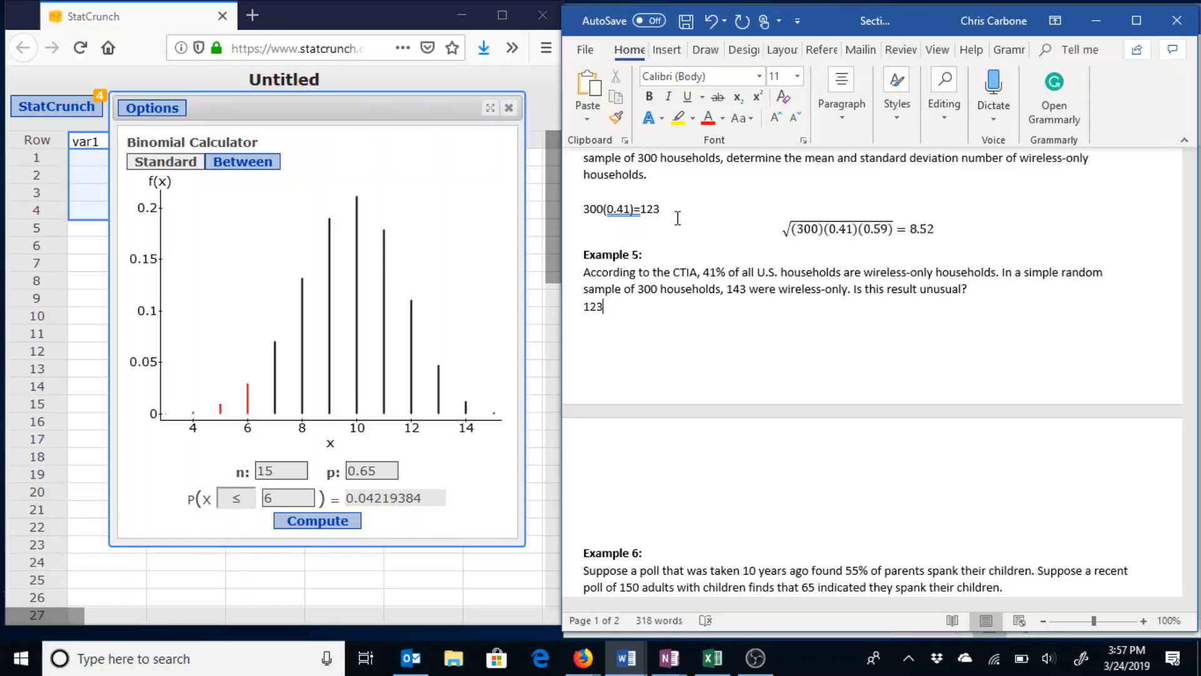
{"action": "type", "text": "+2(8.52)="}
{"action": "type", "text": "140.04"}
{"action": "type", "text": "- unusu"}
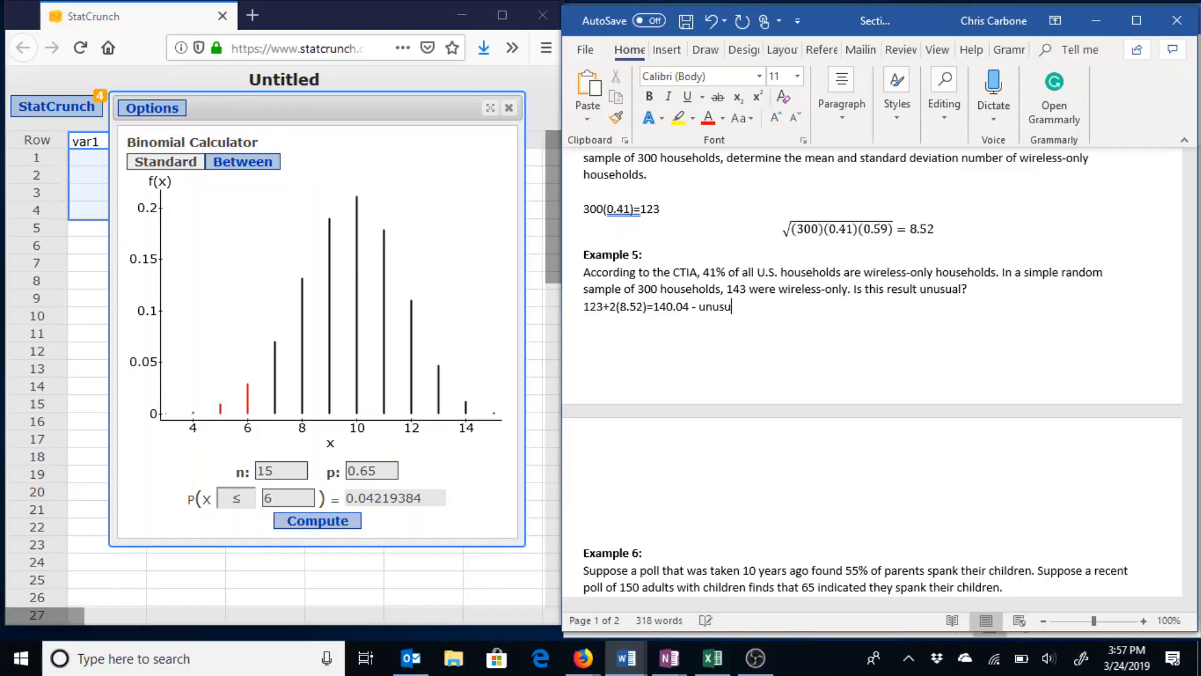
{"action": "type", "text": "al"}
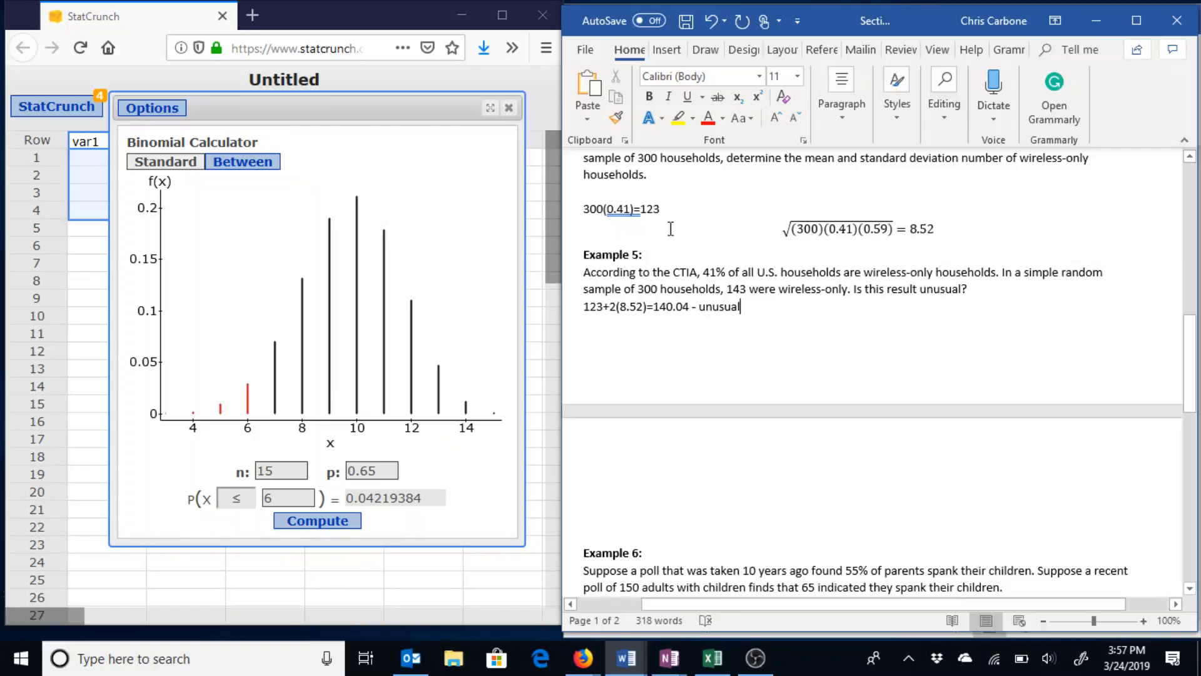
{"action": "scroll", "coordinate": [730, 398], "scroll_direction": "down", "scroll_amount": 4}
{"action": "scroll", "coordinate": [730, 398], "scroll_direction": "down", "scroll_amount": 4}
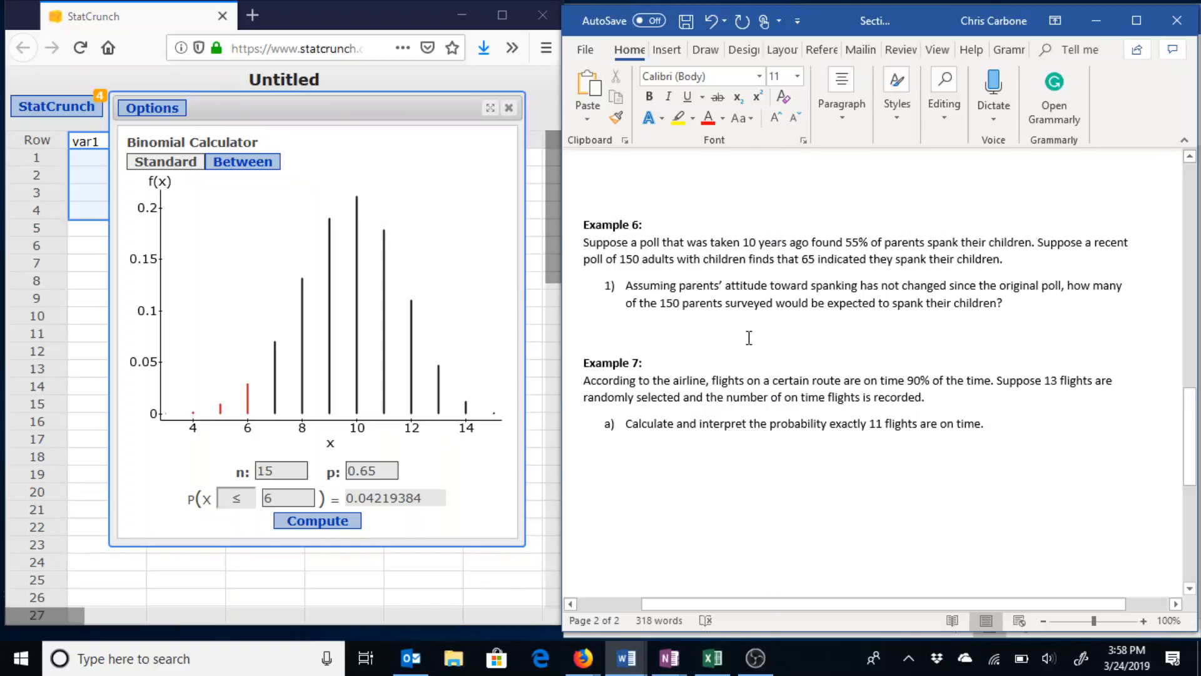
Type 150(0.55)=82.5 as Example 6's expected count.
{"action": "type", "text": "150"}
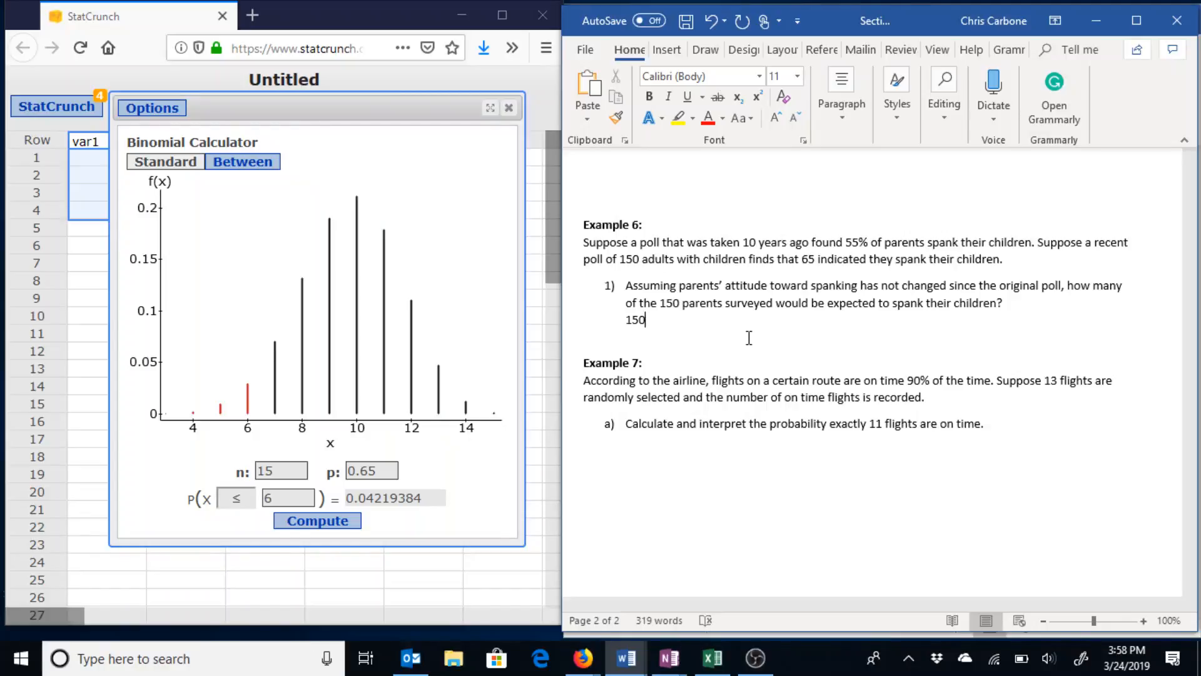
{"action": "type", "text": "(0.55)="}
{"action": "type", "text": "82.5"}
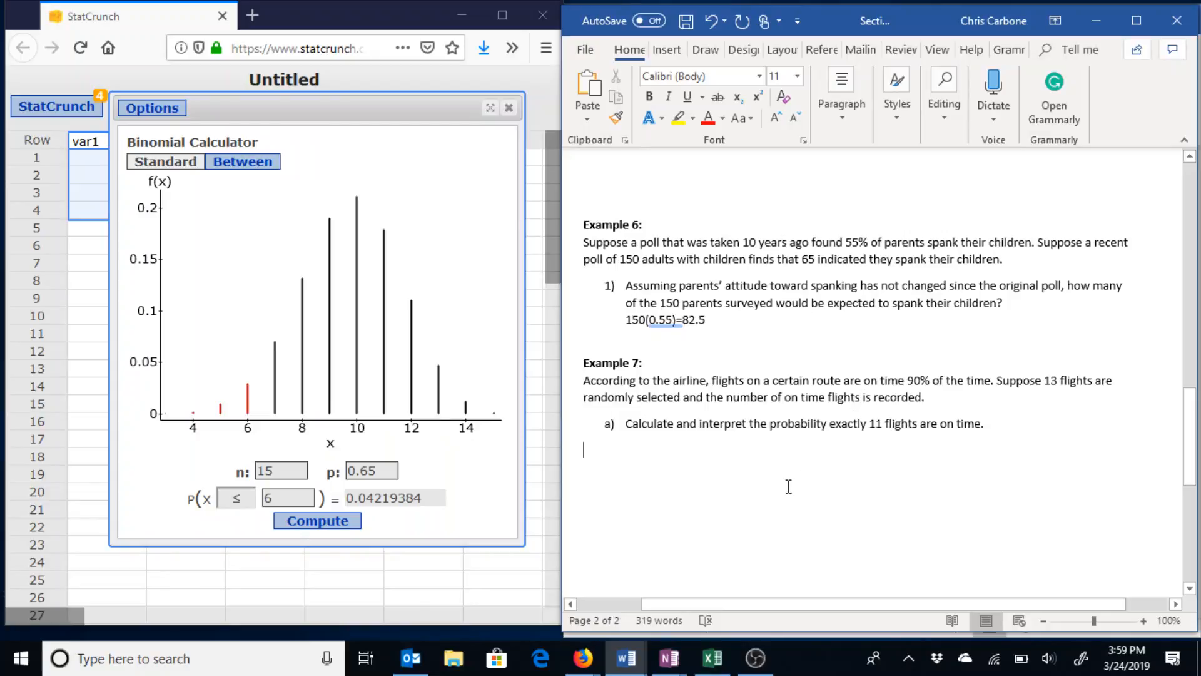
Compute the binomial P(X = 11) with n = 13 and p = .9, giving 0.24477226.
{"action": "double_click", "coordinate": [296, 473]}
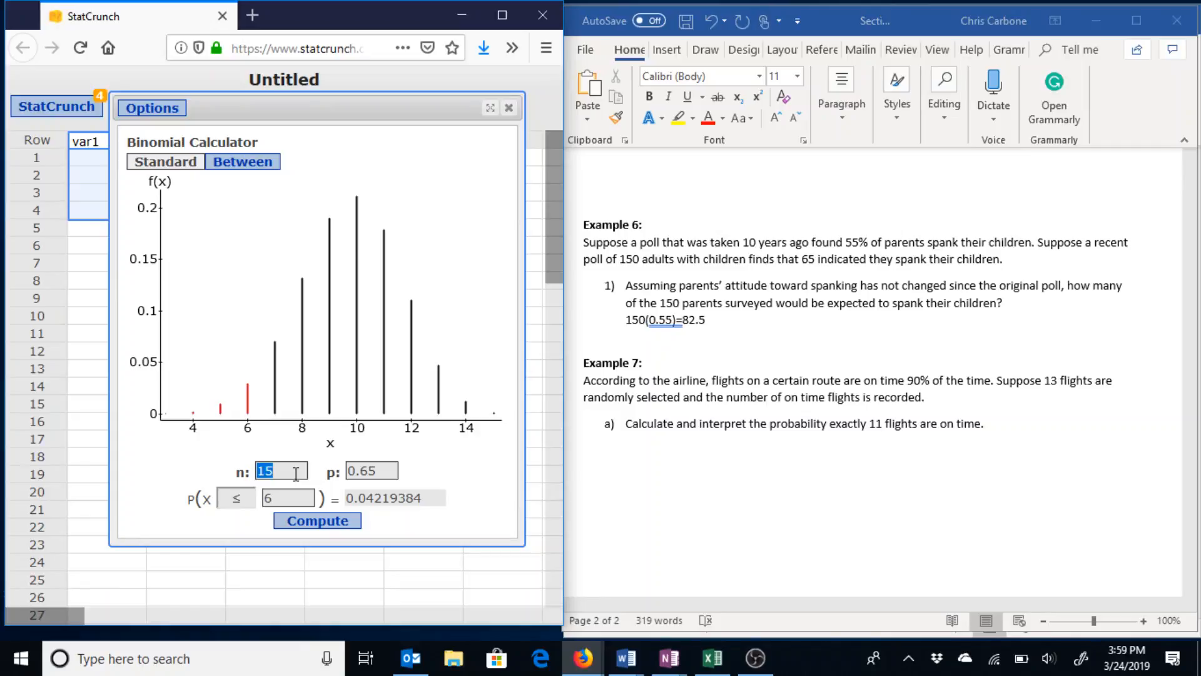
{"action": "type", "text": "13"}
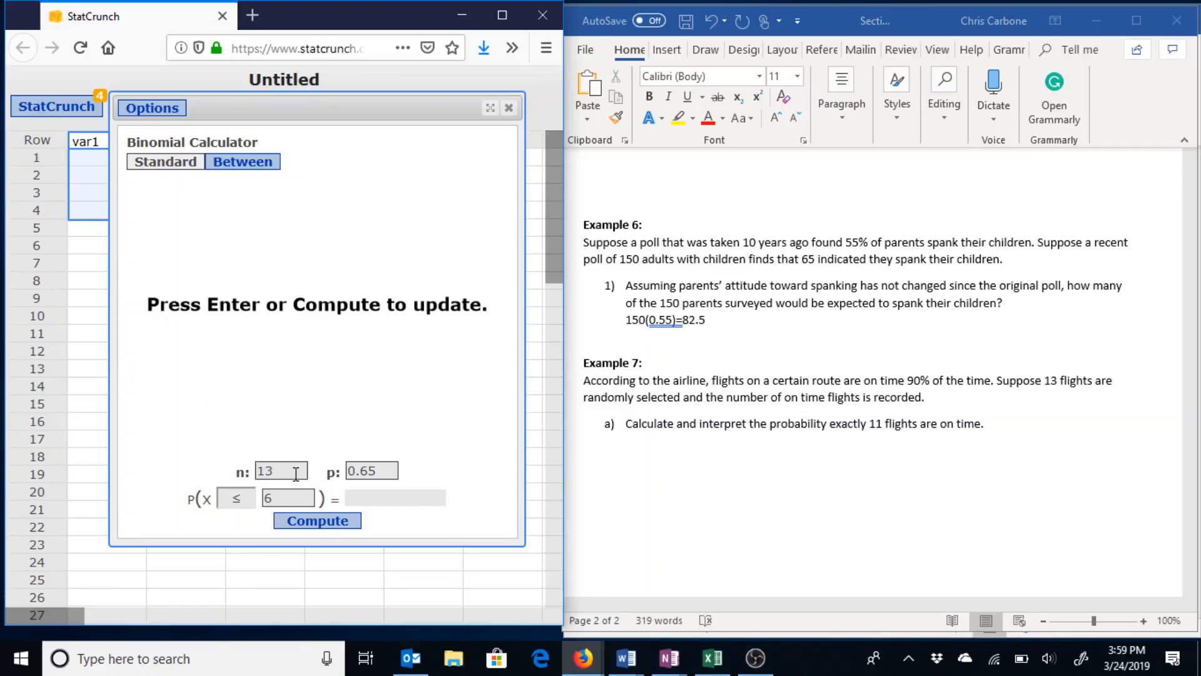
{"action": "key", "text": "Tab"}
{"action": "type", "text": ".9"}
{"action": "left_click", "coordinate": [226, 498]}
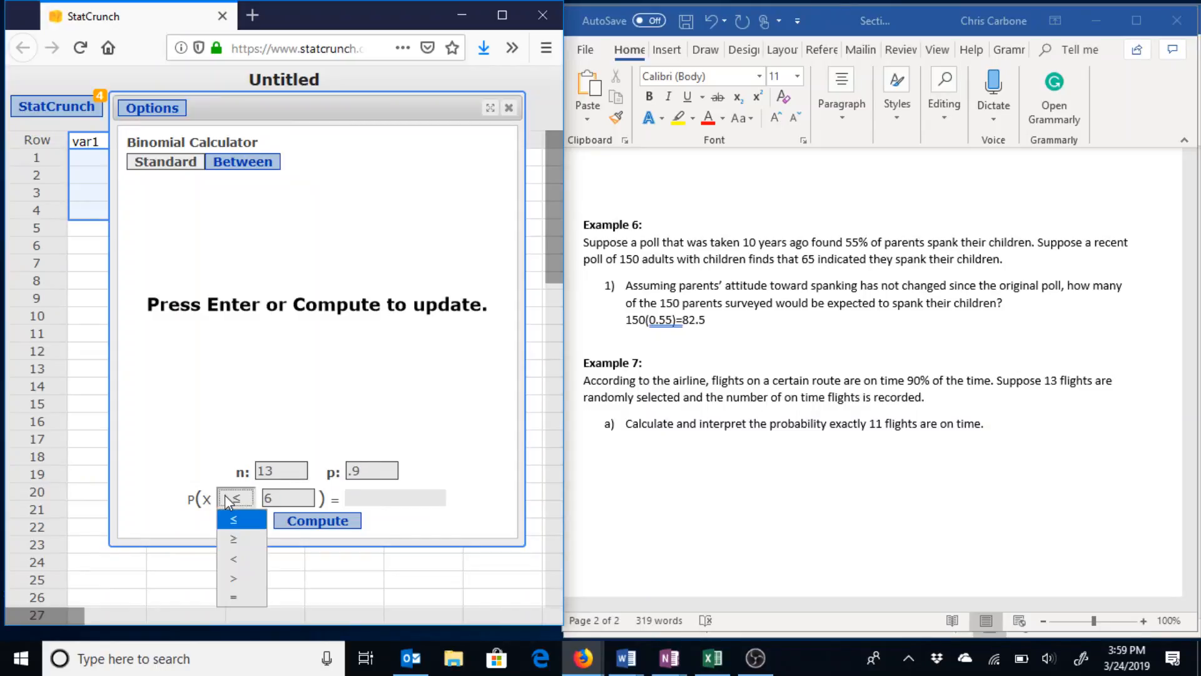
{"action": "left_click", "coordinate": [234, 597]}
{"action": "double_click", "coordinate": [294, 494]}
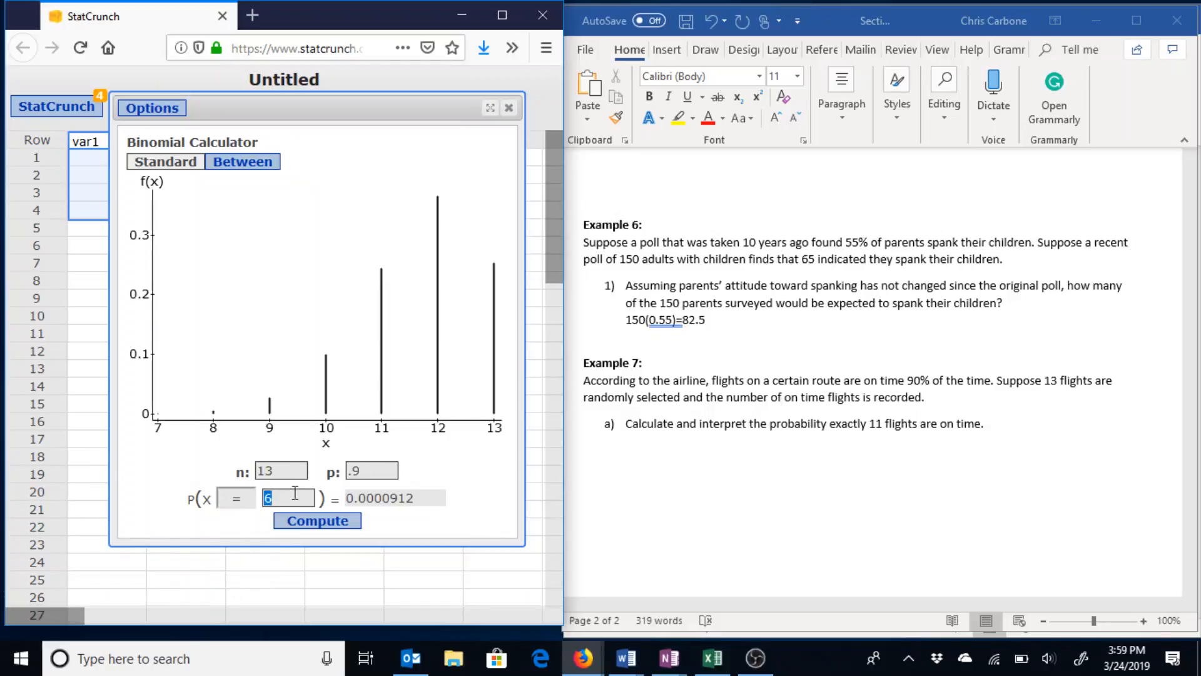
{"action": "type", "text": "11"}
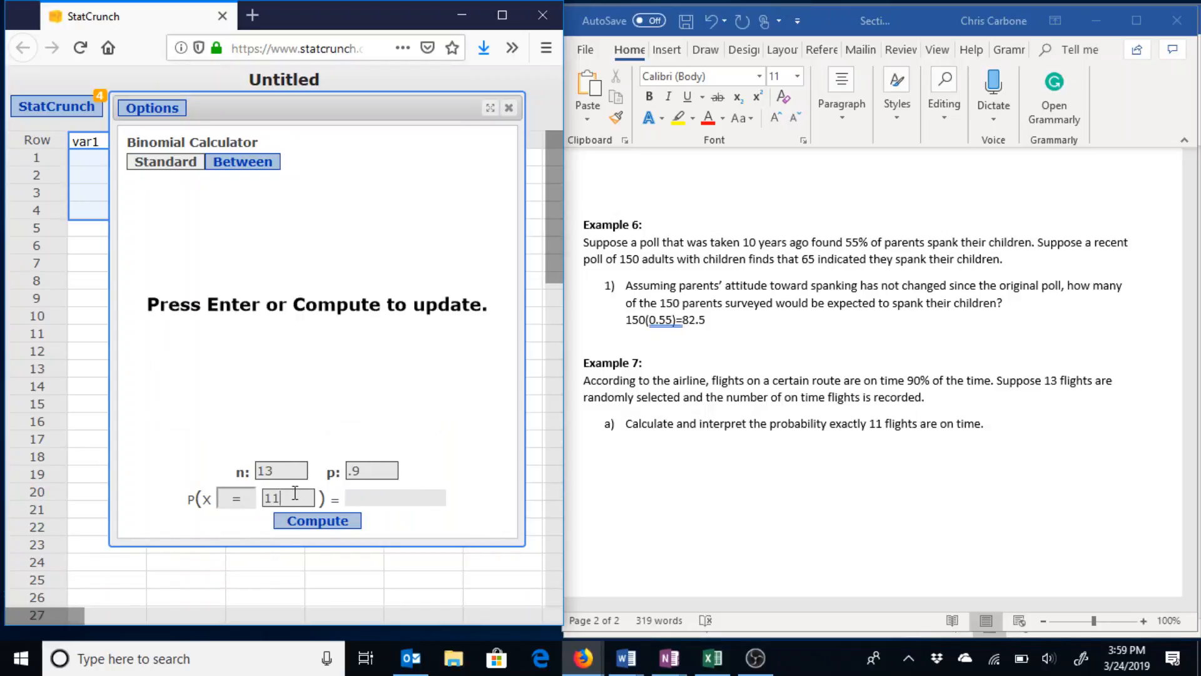
{"action": "key", "text": "Return"}
Record 0.2448 under Example 7 a) in Word and start a new line.
{"action": "left_click", "coordinate": [655, 496]}
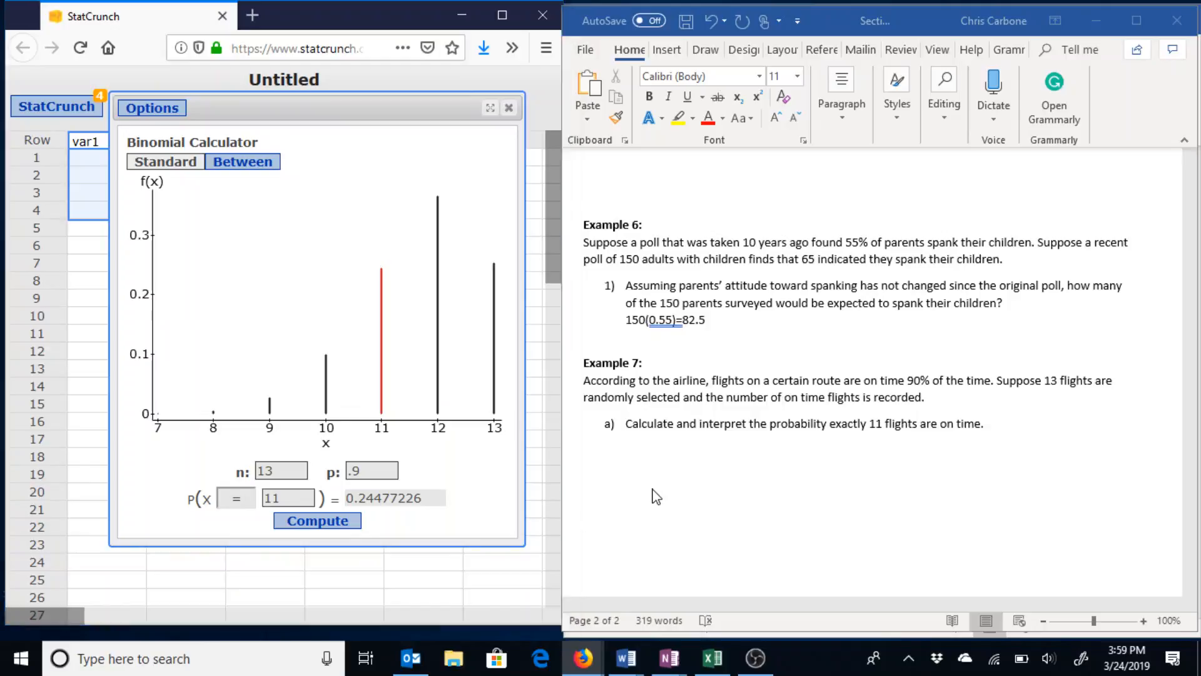
{"action": "type", "text": "0."}
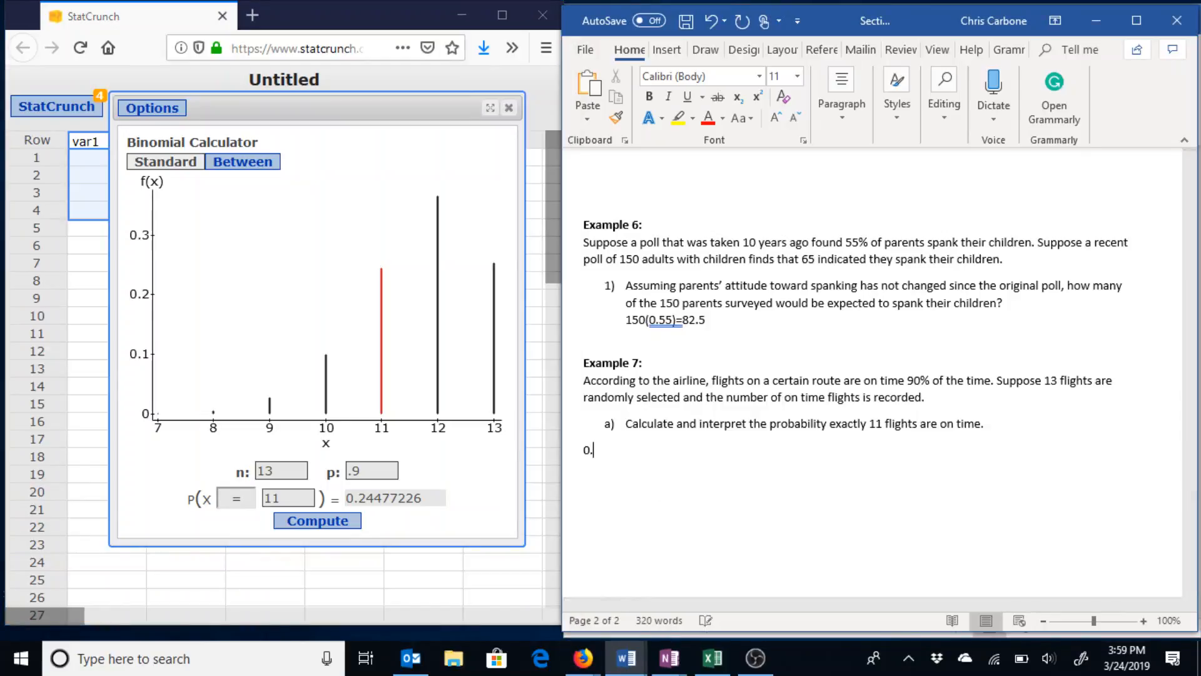
{"action": "type", "text": "2448"}
{"action": "key", "text": "Return"}
Write 'Out of 100 flights, about 24 flights are on time.' below 0.2448.
{"action": "type", "text": "Out of 100"}
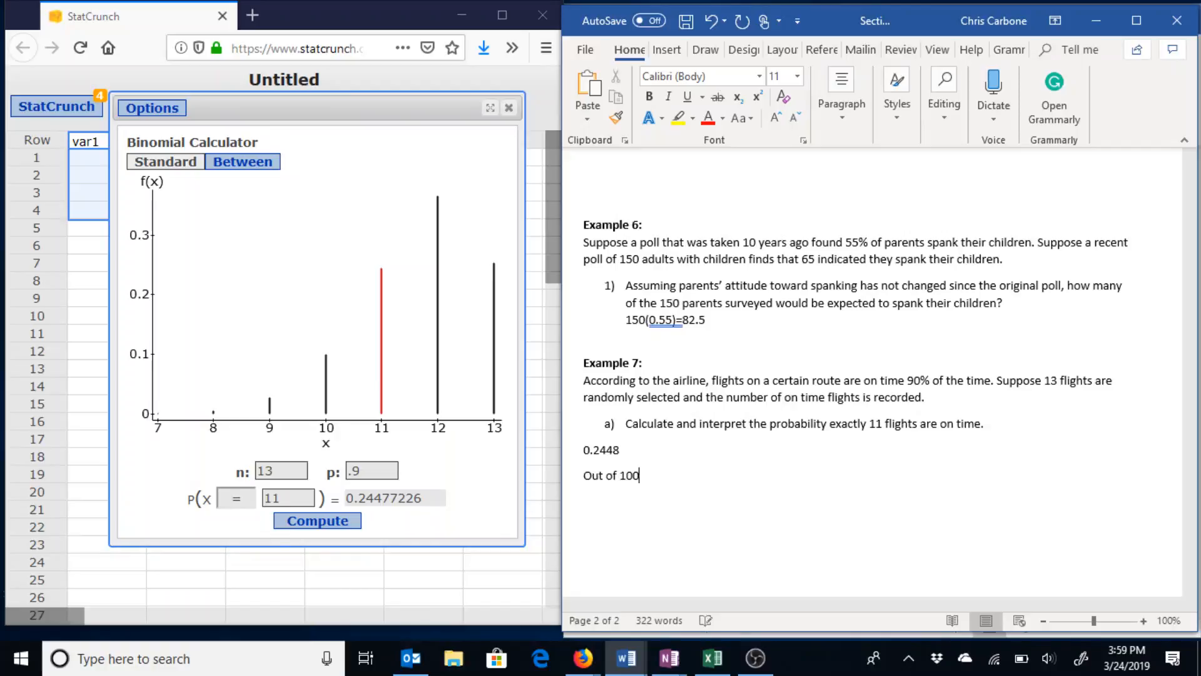
{"action": "type", "text": " flights, exactly"}
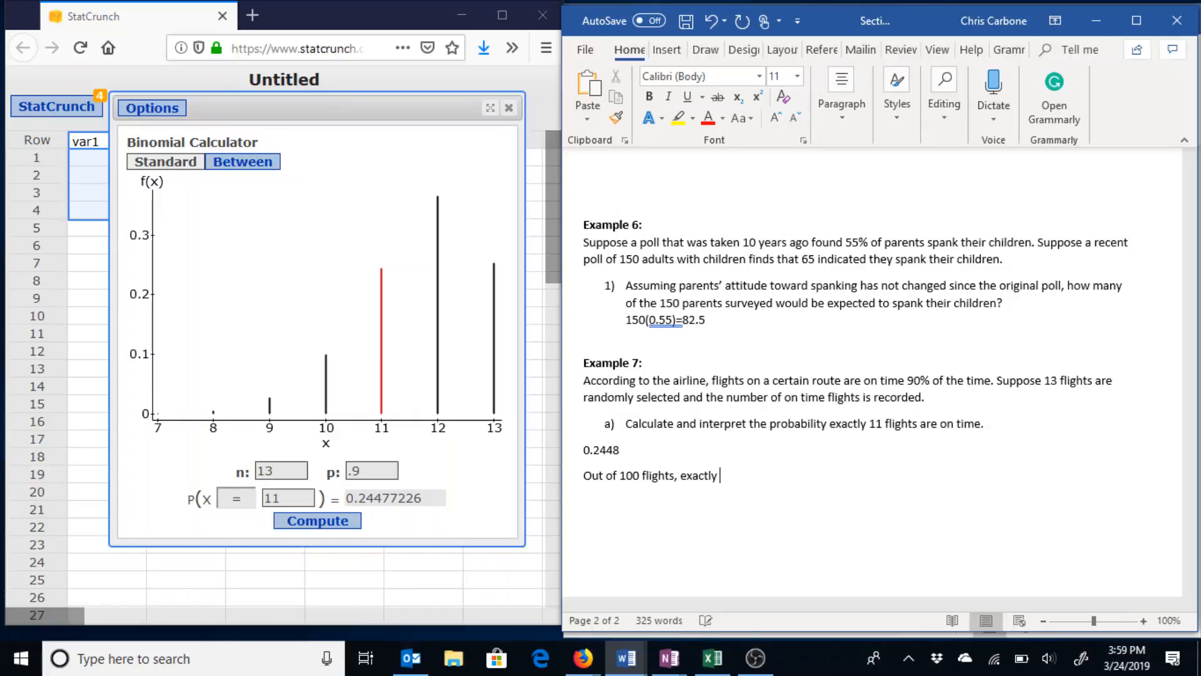
{"action": "key", "text": "BackSpace"}
{"action": "key", "text": "BackSpace"}
{"action": "key", "text": "BackSpace"}
{"action": "key", "text": "BackSpace"}
{"action": "key", "text": "BackSpace"}
{"action": "key", "text": "BackSpace"}
{"action": "key", "text": "BackSpace"}
{"action": "type", "text": "about 24 flights"}
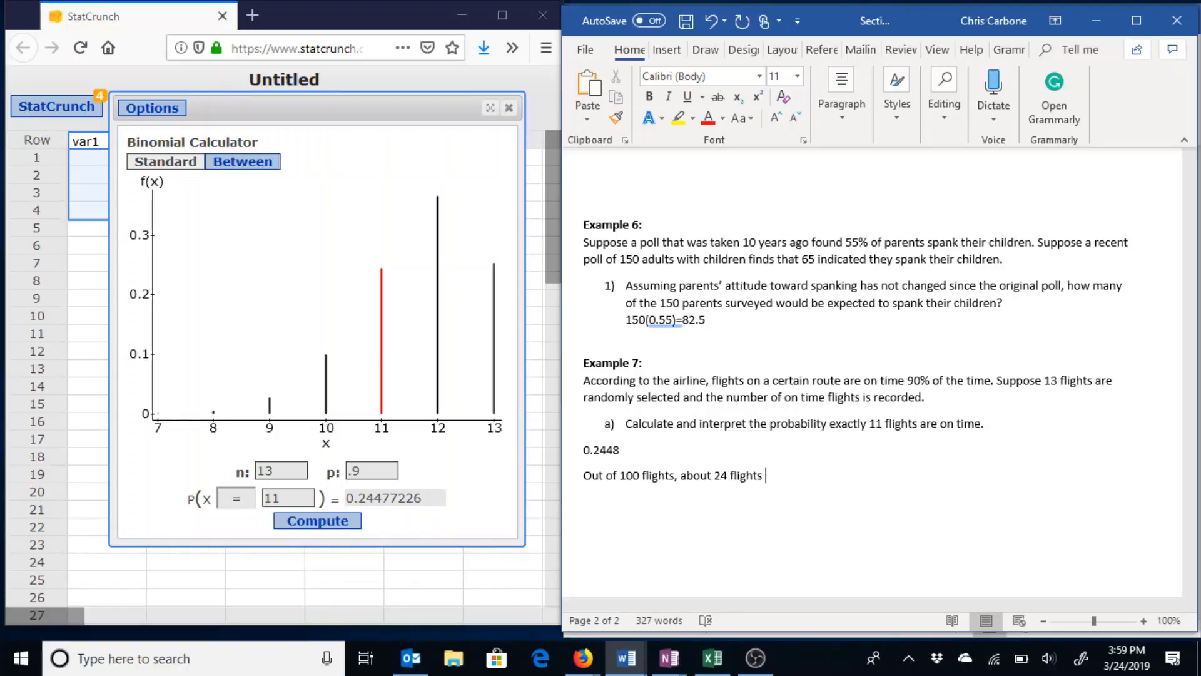
{"action": "type", "text": " are on time."}
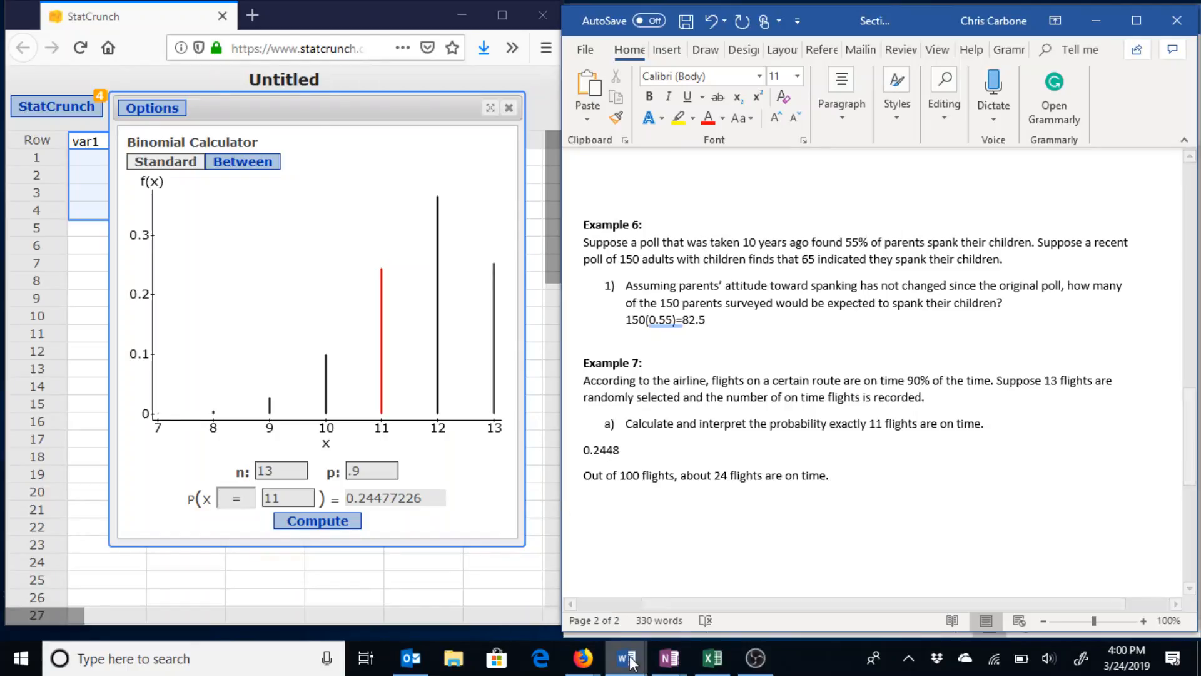
Open the Section 7.2 Answer Key in a resized window on the right, scrolled to Example 1.
{"action": "mouse_move", "coordinate": [631, 661]}
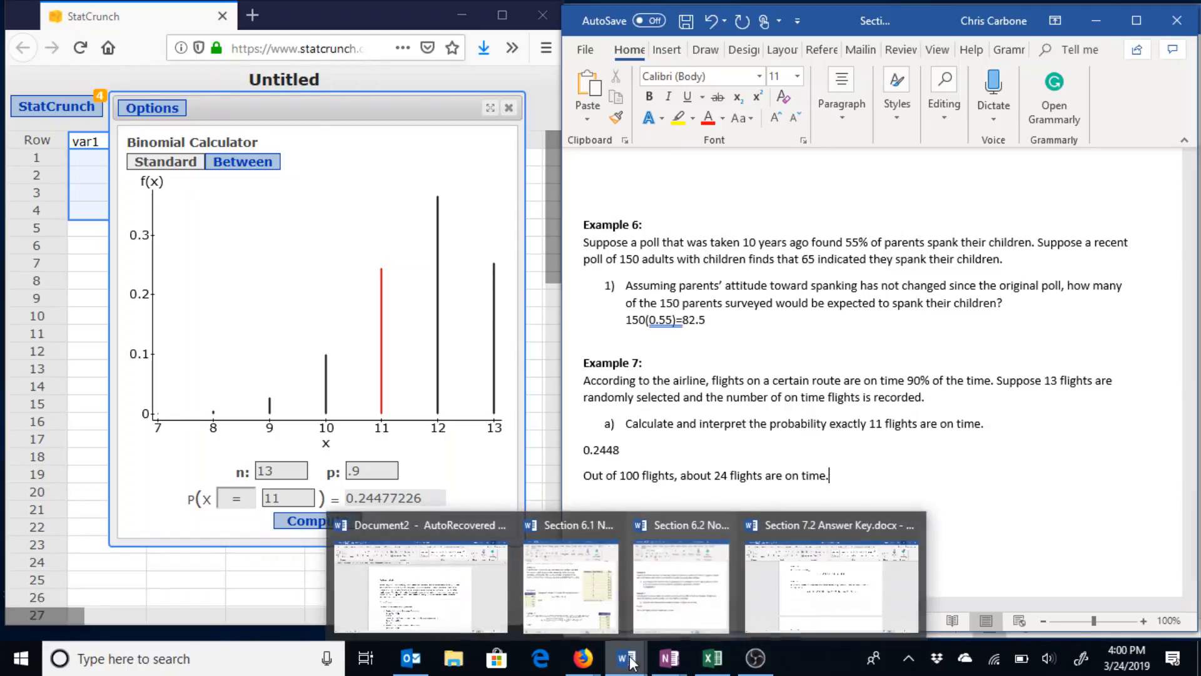
{"action": "left_click", "coordinate": [807, 559]}
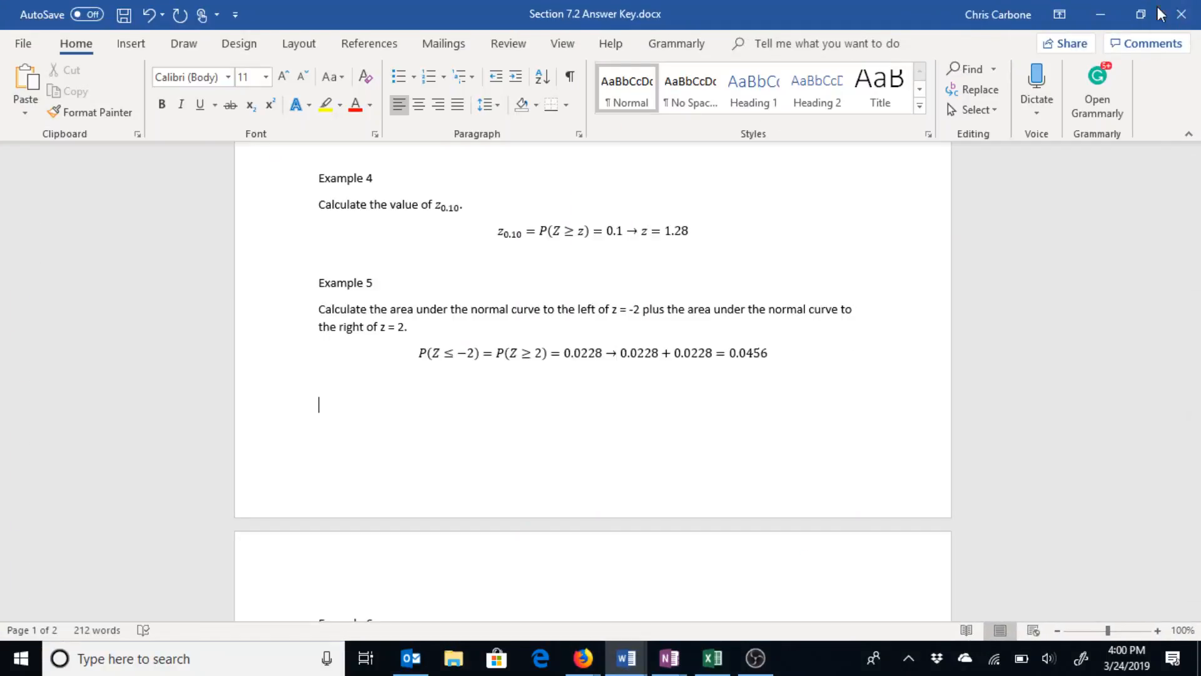
{"action": "left_click", "coordinate": [1153, 13]}
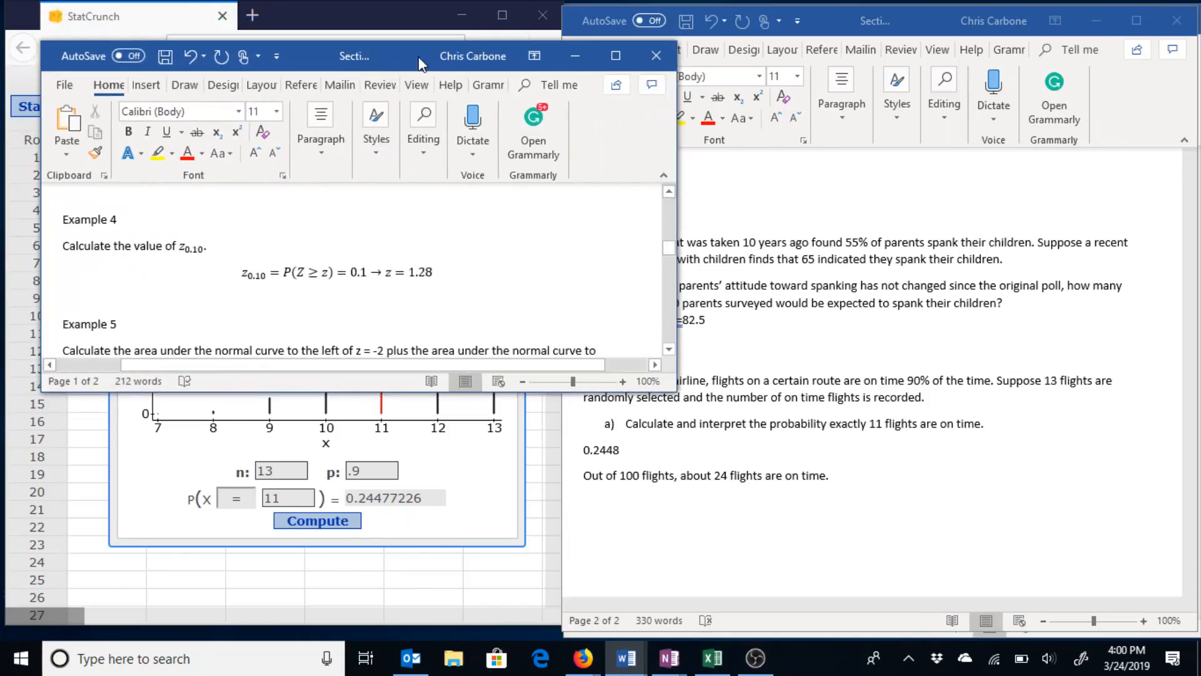
{"action": "left_click_drag", "start_coordinate": [407, 61], "coordinate": [929, 26]}
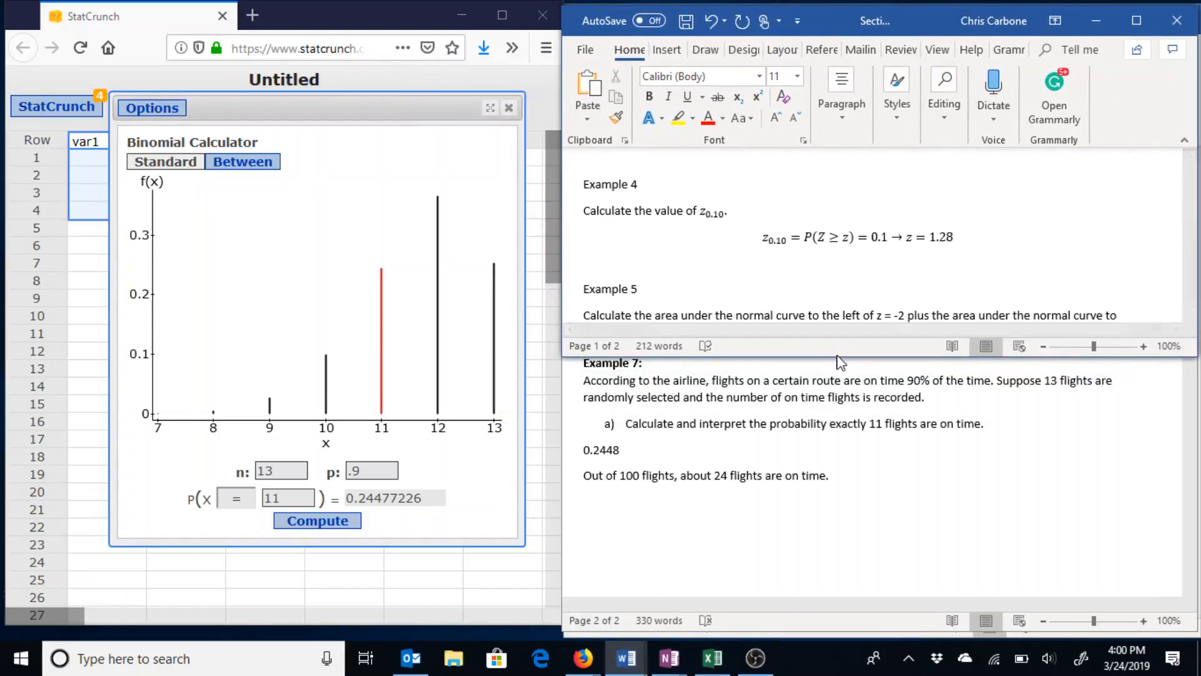
{"action": "left_click_drag", "start_coordinate": [838, 357], "coordinate": [851, 625]}
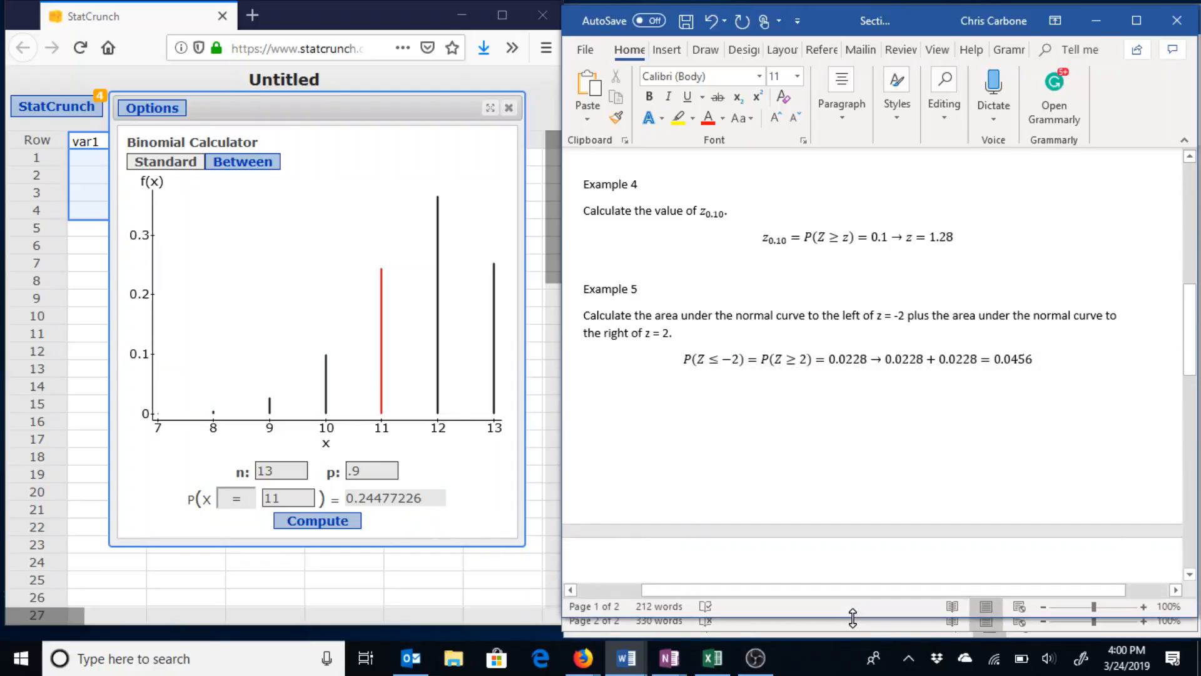
{"action": "scroll", "coordinate": [850, 508], "scroll_direction": "up", "scroll_amount": 10}
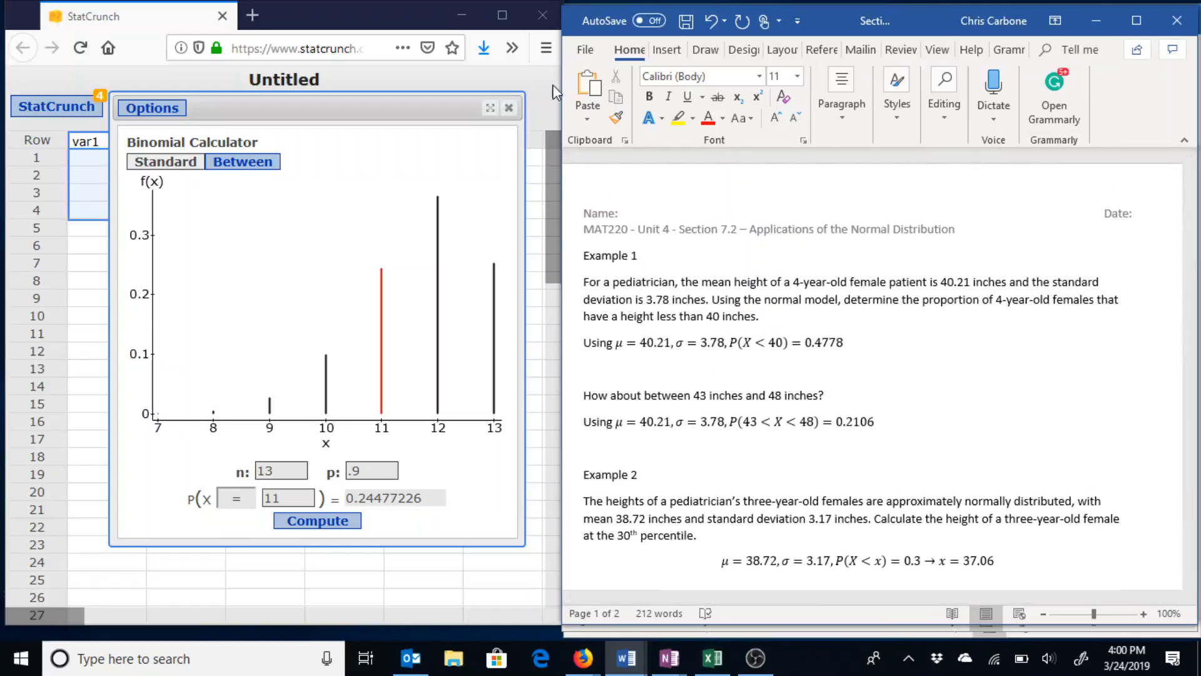
{"action": "left_click", "coordinate": [511, 113]}
Close the Binomial calculator and open the Normal calculator from Stat > Calculators.
{"action": "left_click", "coordinate": [510, 109]}
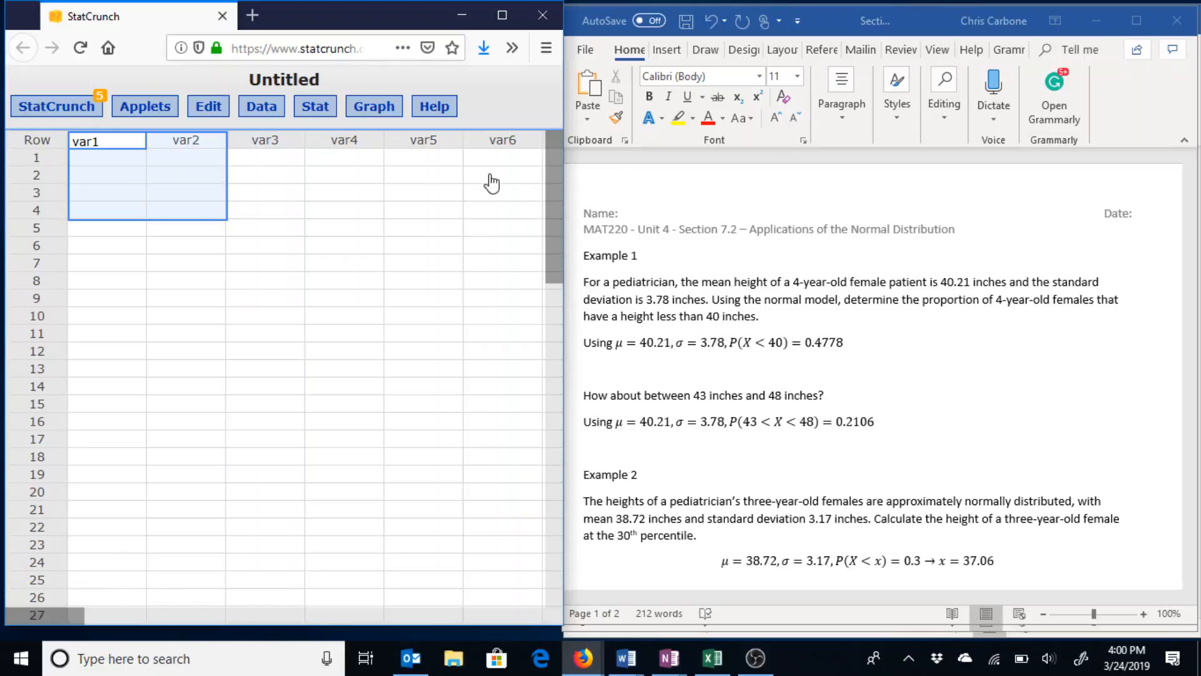
{"action": "left_click", "coordinate": [332, 114]}
{"action": "mouse_move", "coordinate": [341, 129]}
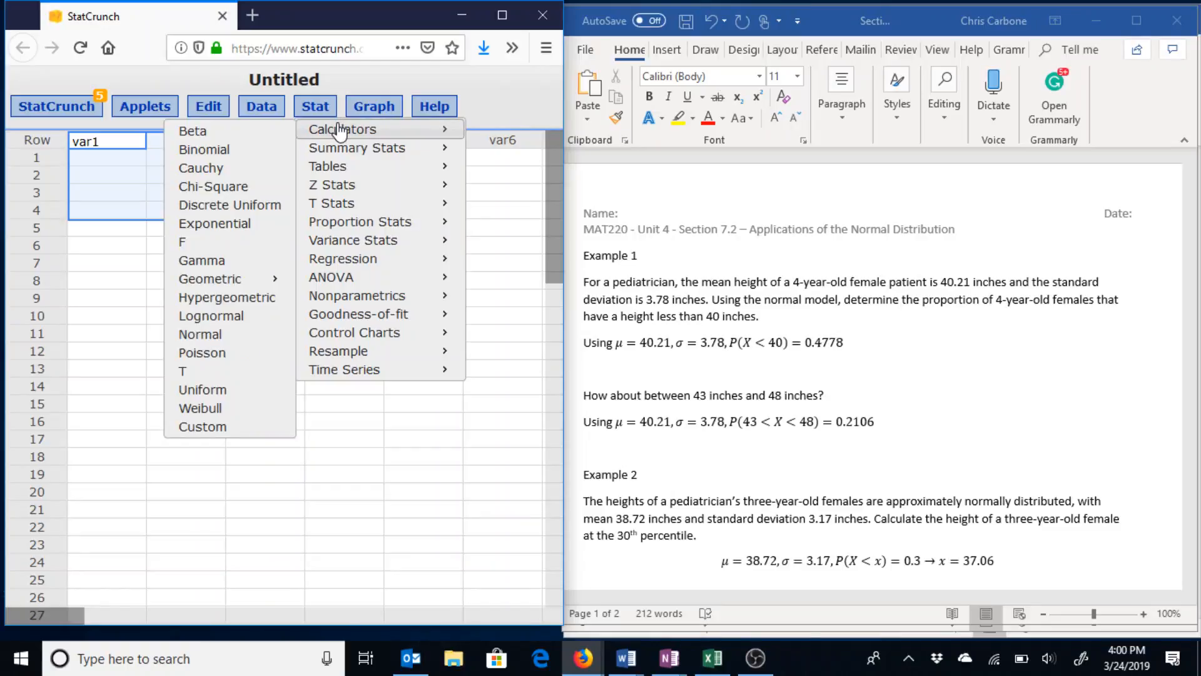
{"action": "left_click", "coordinate": [202, 335]}
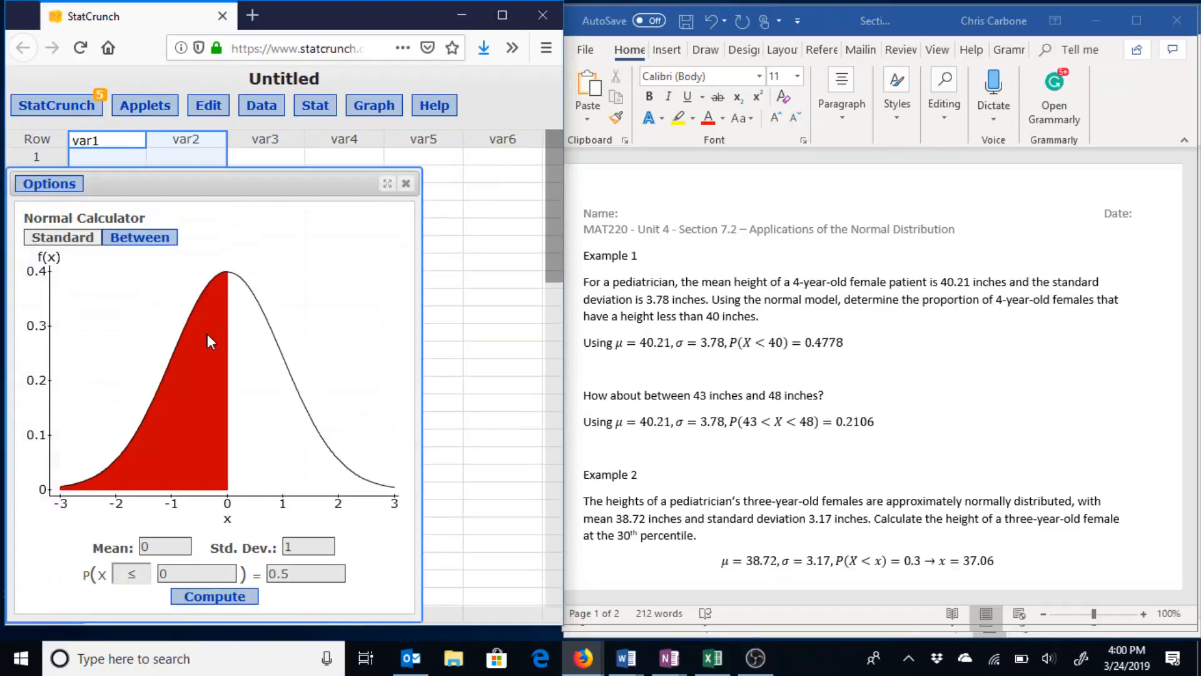
Compute P(X ≤ 40) with mean 40.21 and standard deviation 3.78, giving 0.47784794.
{"action": "double_click", "coordinate": [157, 548]}
{"action": "type", "text": "40.21"}
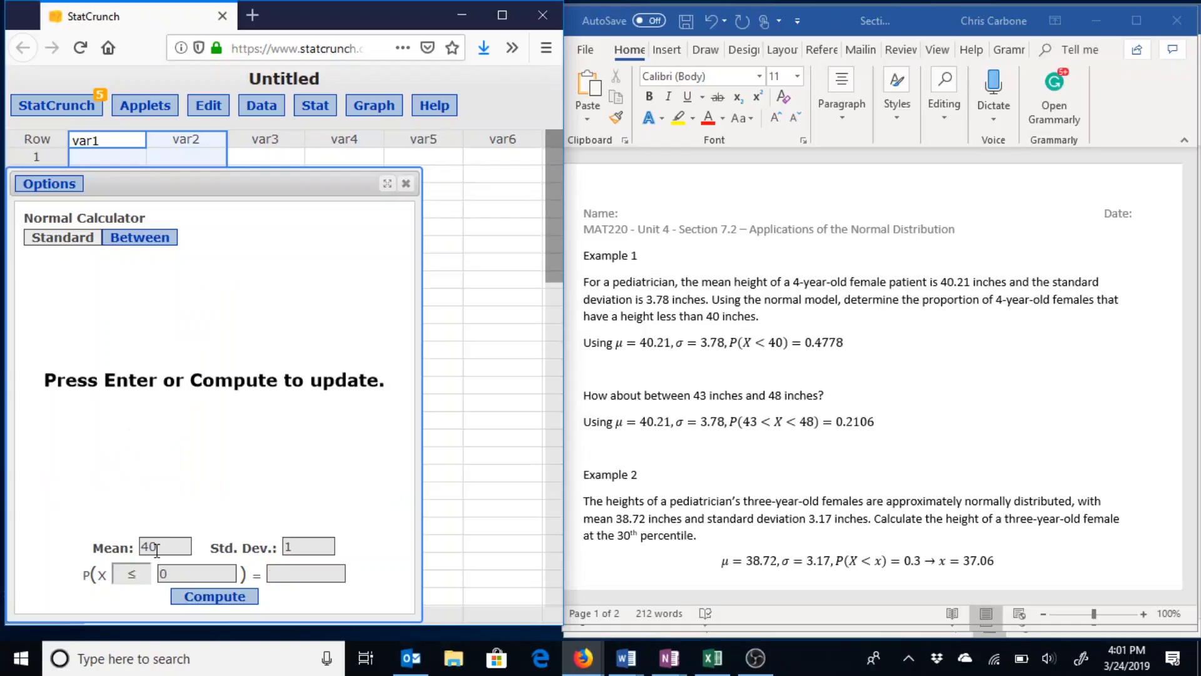
{"action": "key", "text": "Tab"}
{"action": "type", "text": "3.78"}
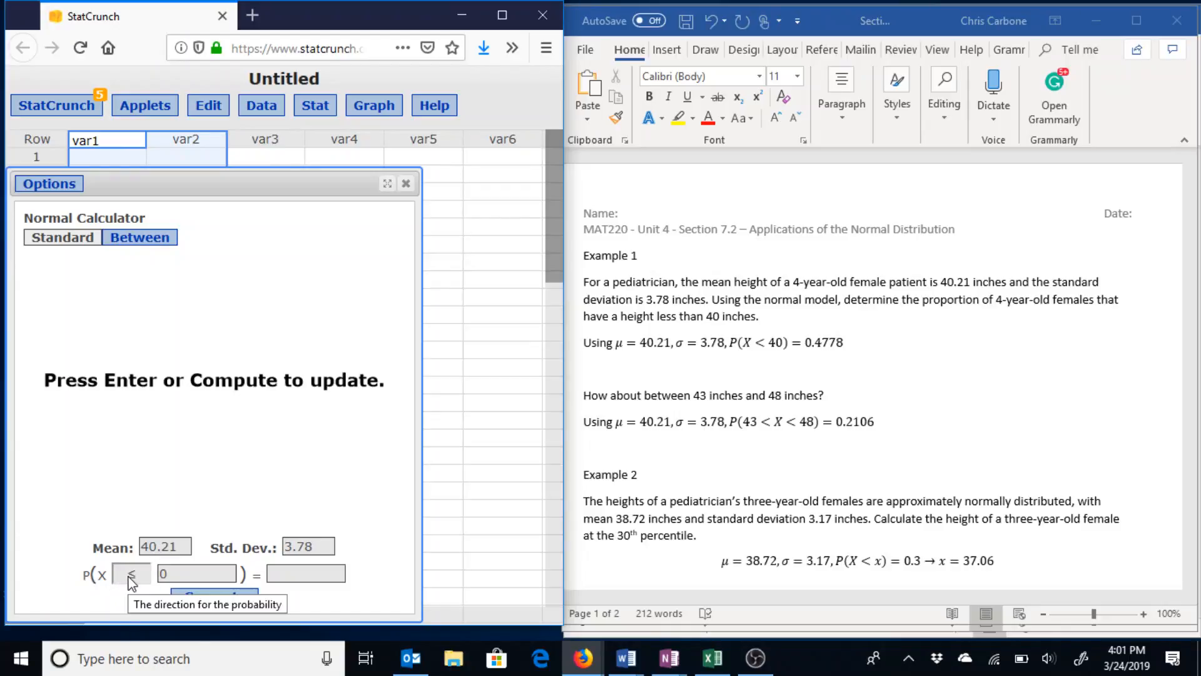
{"action": "double_click", "coordinate": [165, 574]}
{"action": "type", "text": "40"}
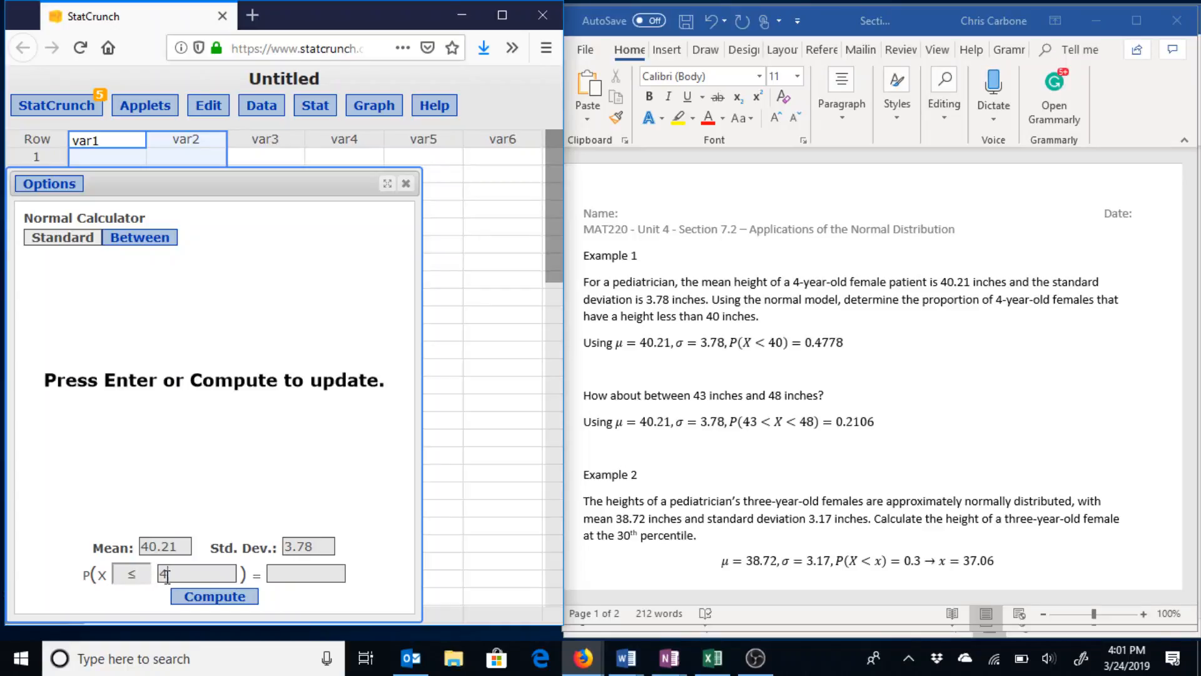
{"action": "left_click", "coordinate": [131, 574]}
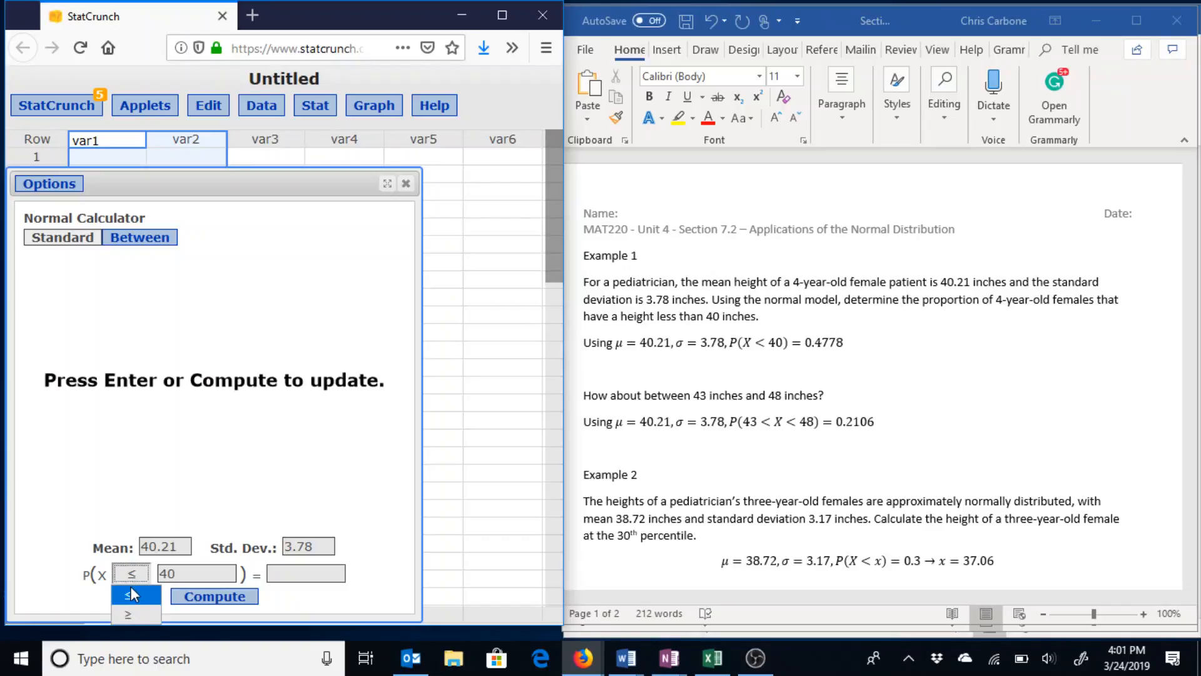
{"action": "left_click", "coordinate": [179, 498]}
{"action": "left_click", "coordinate": [202, 597]}
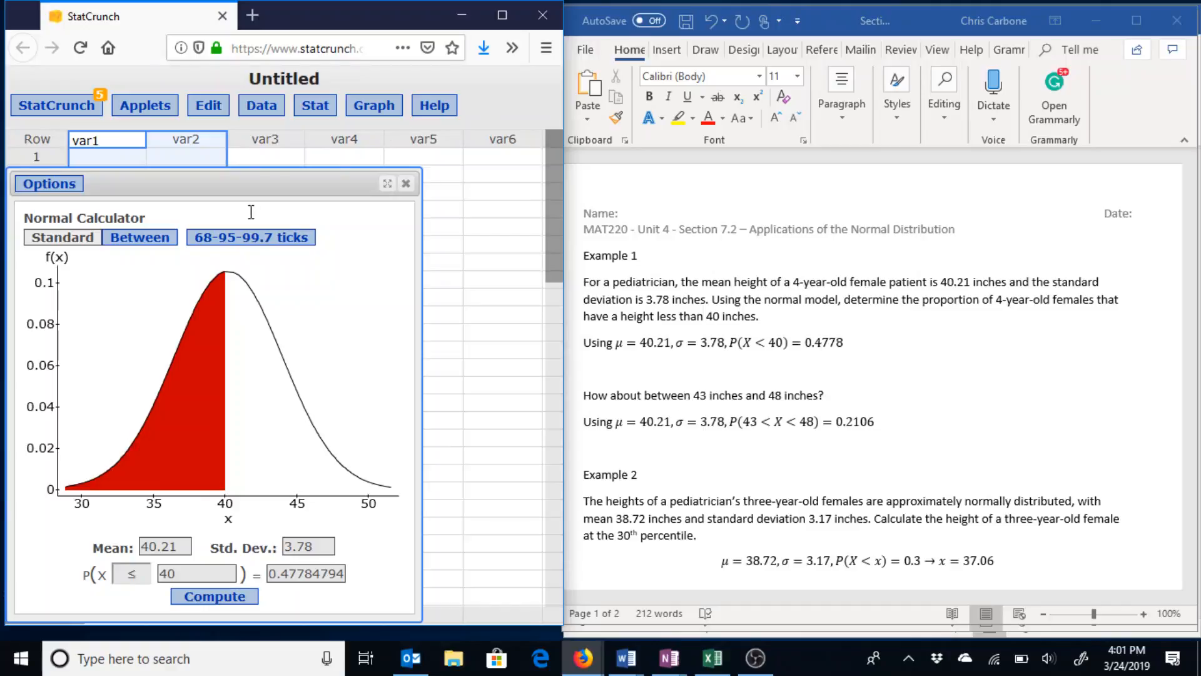
Compute P(43 ≤ X ≤ 48) in Between mode, giving 0.2106.
{"action": "left_click", "coordinate": [131, 247]}
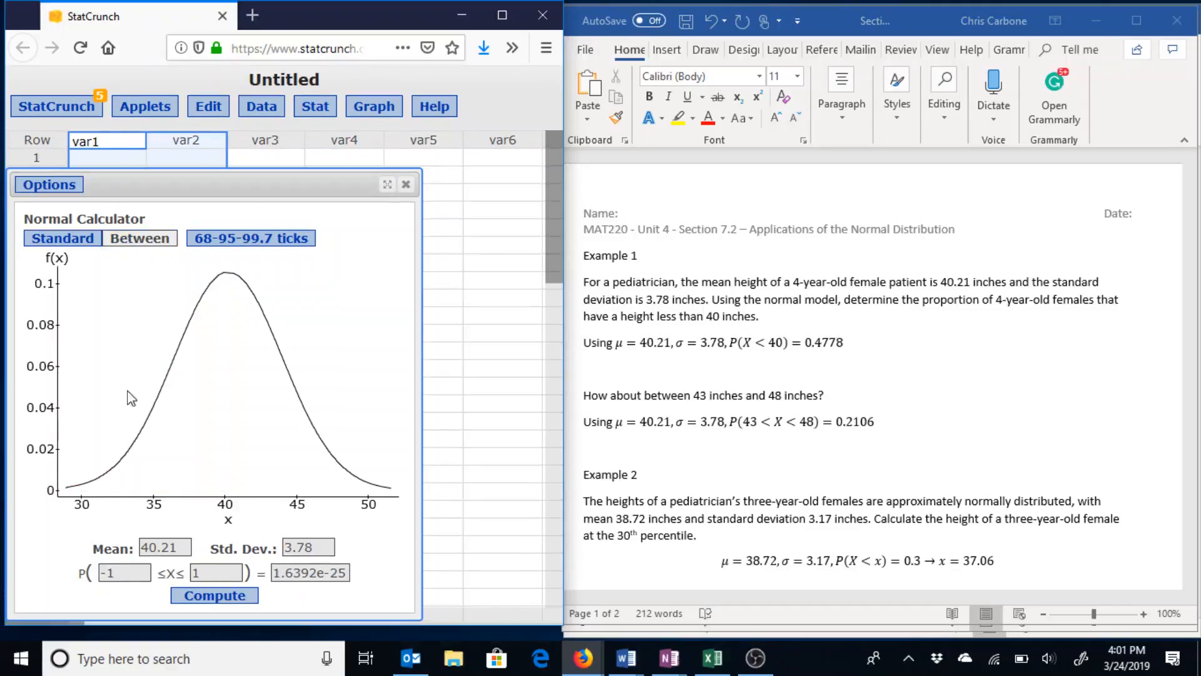
{"action": "triple_click", "coordinate": [119, 572]}
{"action": "type", "text": "43"}
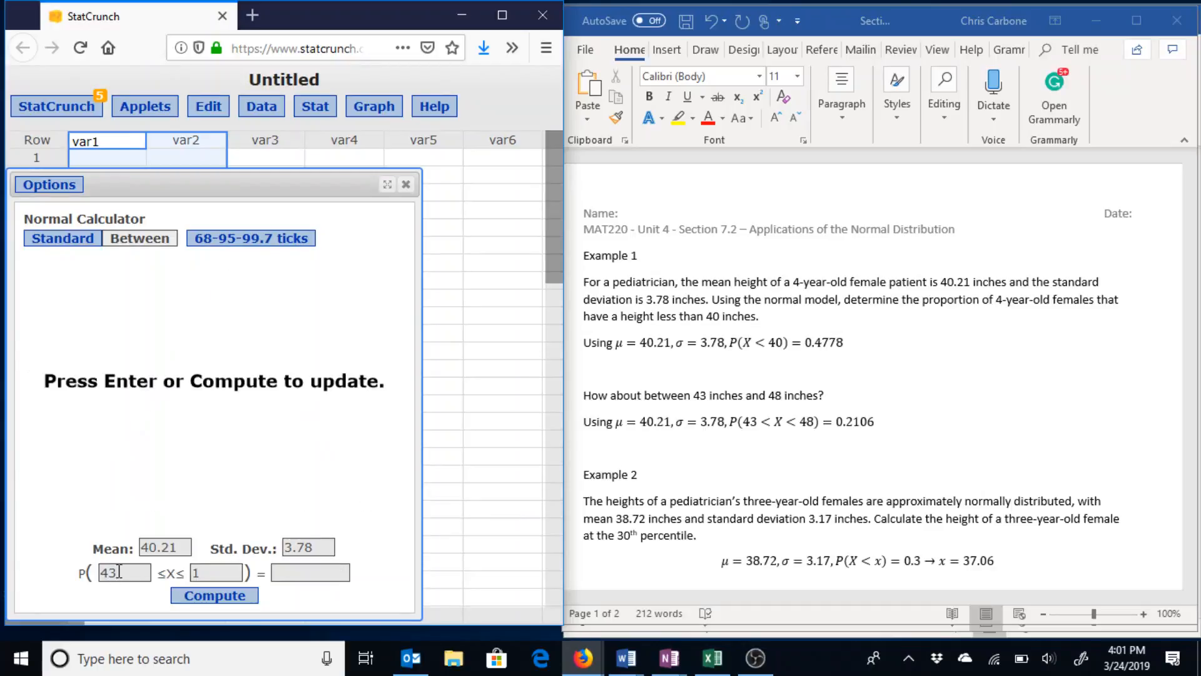
{"action": "key", "text": "Tab"}
{"action": "type", "text": "48"}
{"action": "key", "text": "Return"}
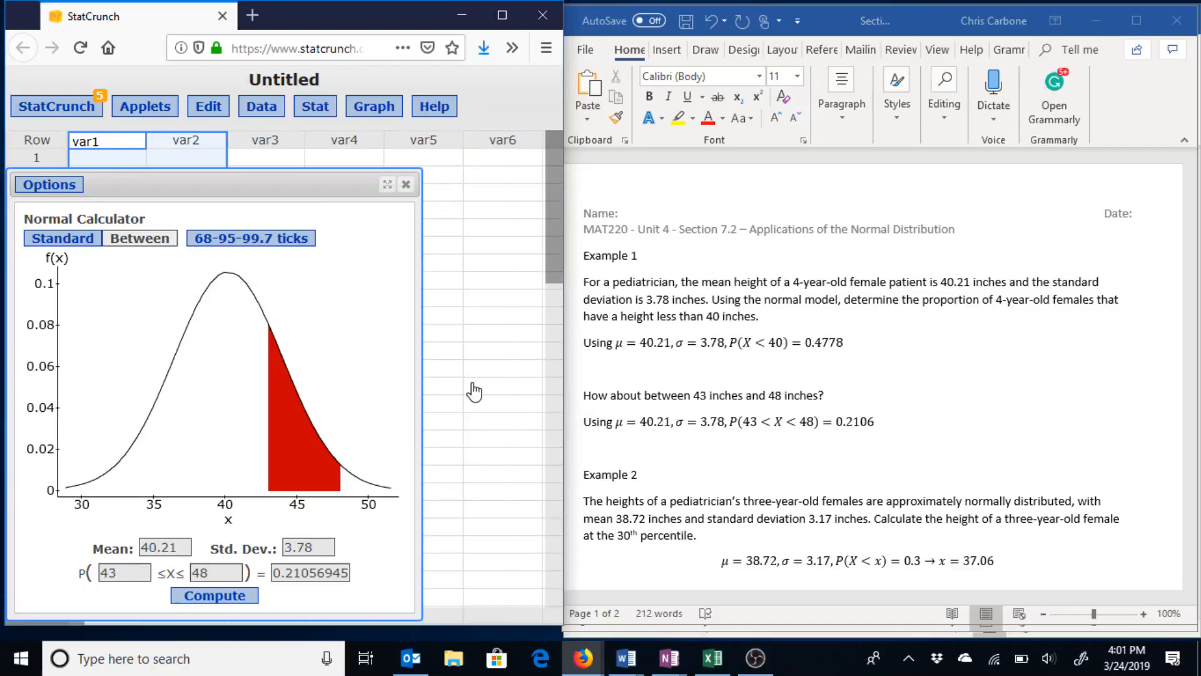
{"action": "scroll", "coordinate": [678, 445], "scroll_direction": "down", "scroll_amount": 3}
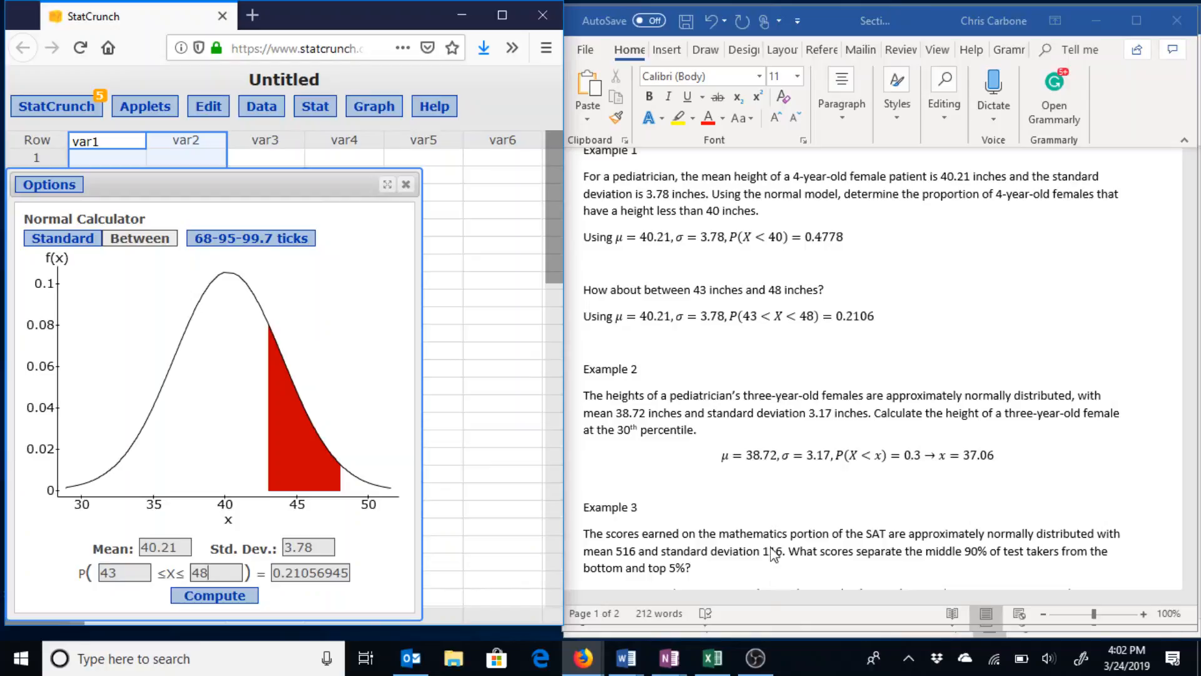
With mean 38.72 and SD 3.17, solve P(X ≤ x) = 0.3 for x ≈ 37.06.
{"action": "left_click", "coordinate": [86, 253]}
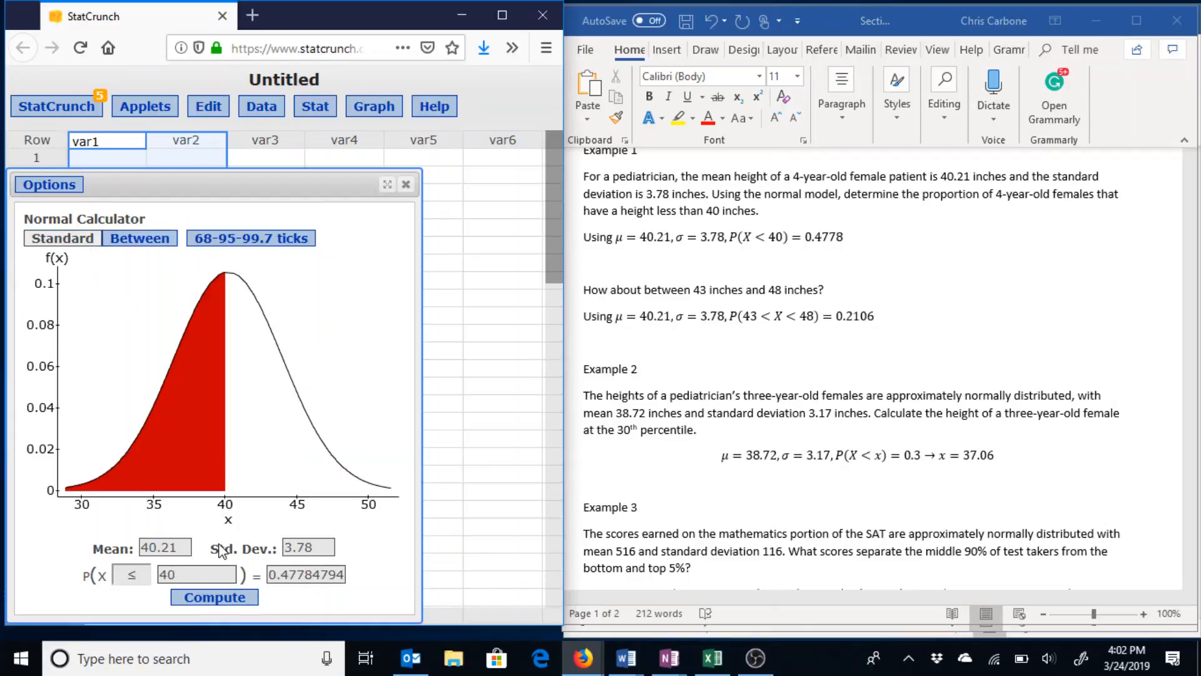
{"action": "double_click", "coordinate": [184, 543]}
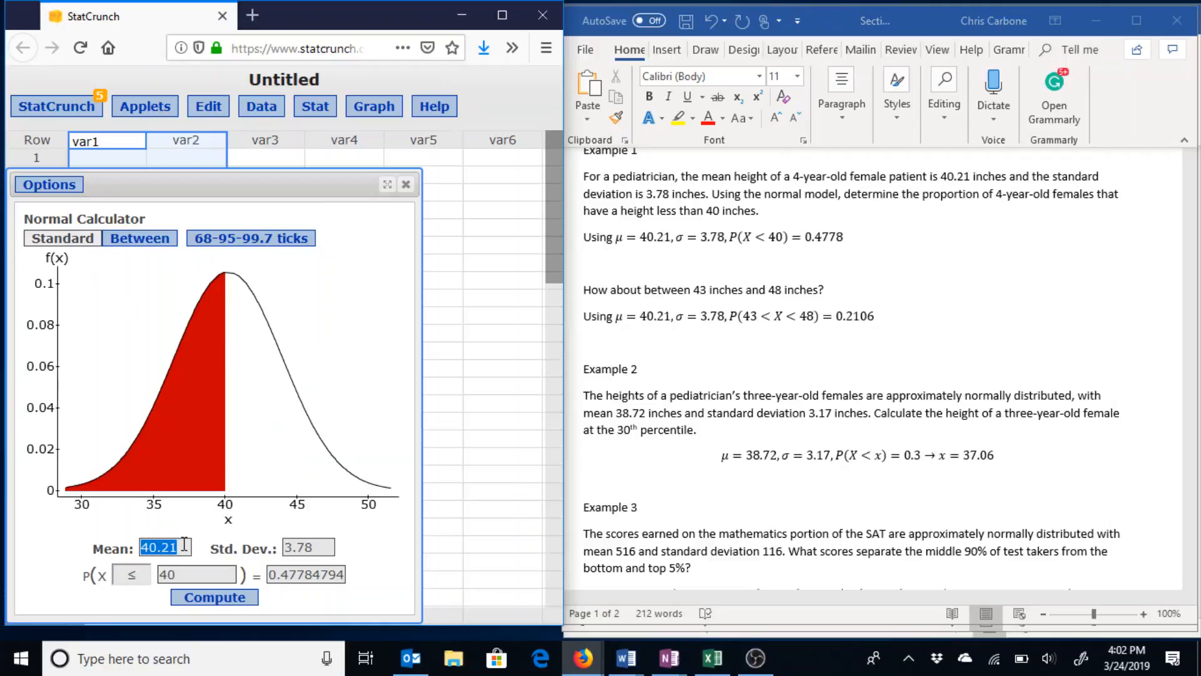
{"action": "type", "text": "38.72"}
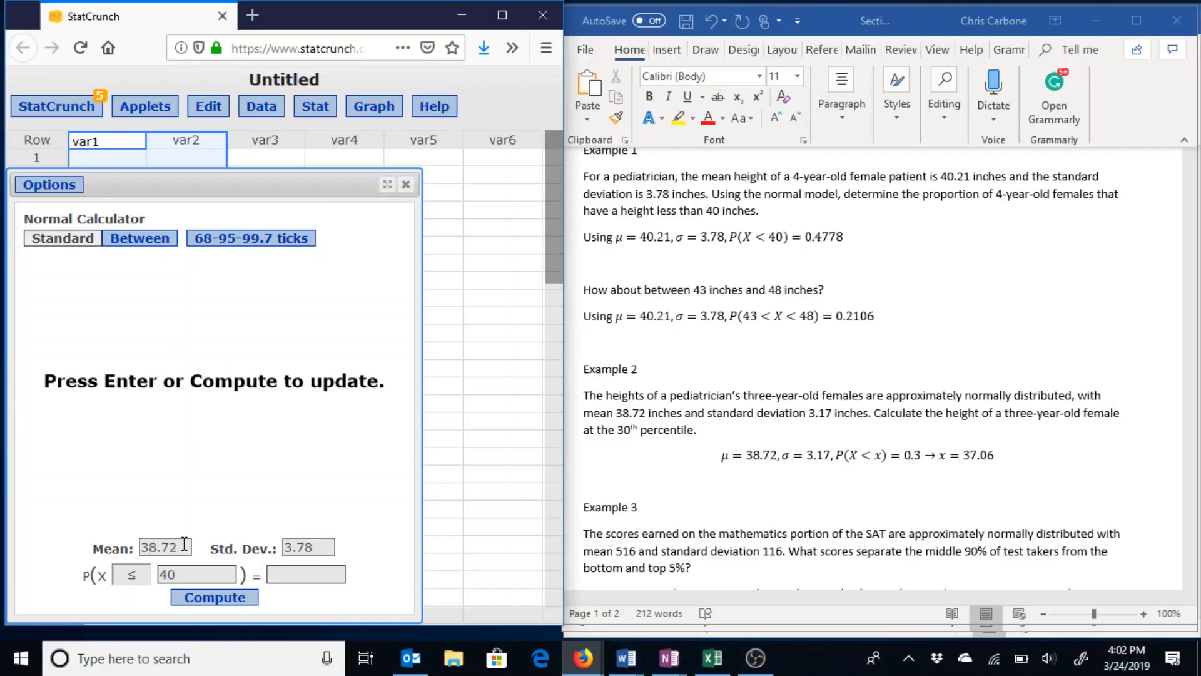
{"action": "key", "text": "Tab"}
{"action": "type", "text": "3.17"}
{"action": "type", "text": "0.3"}
{"action": "key", "text": "Return"}
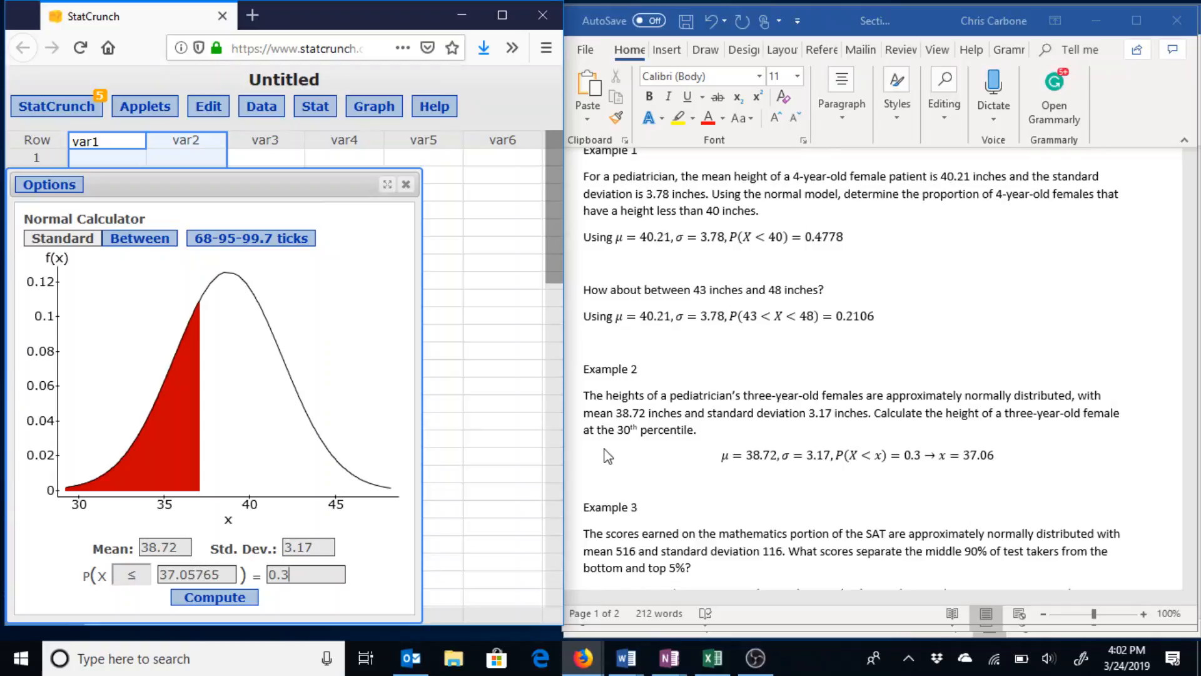
{"action": "scroll", "coordinate": [805, 517], "scroll_direction": "down", "scroll_amount": 4}
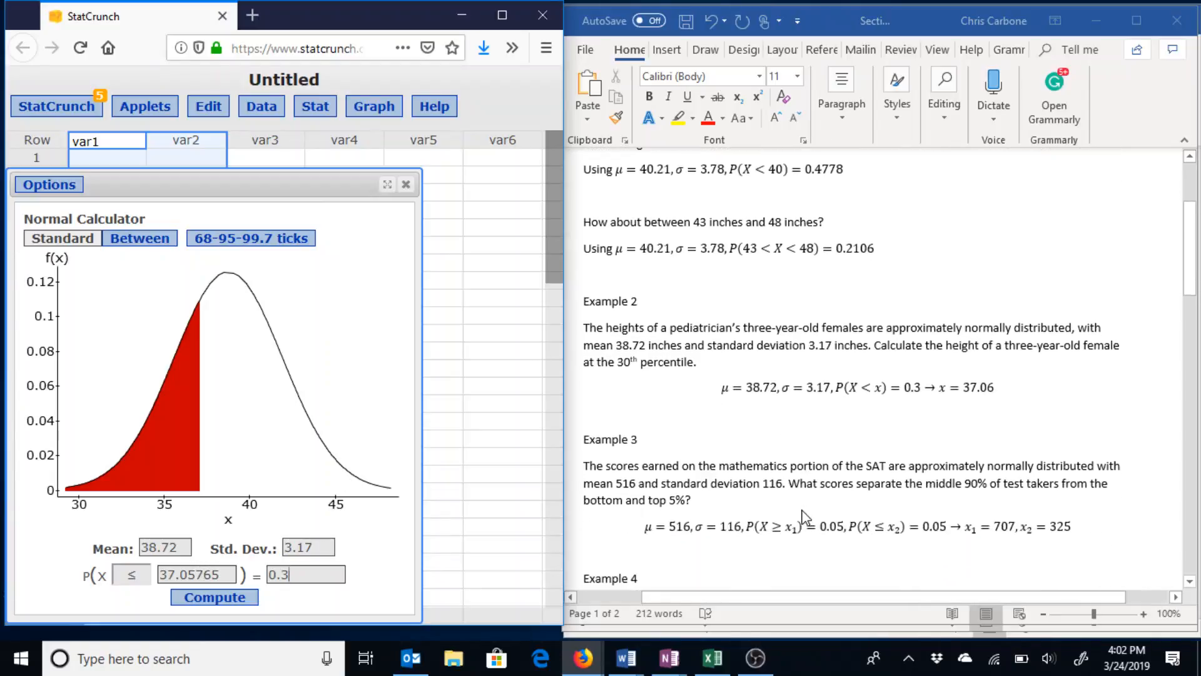
{"action": "scroll", "coordinate": [806, 517], "scroll_direction": "down", "scroll_amount": 1}
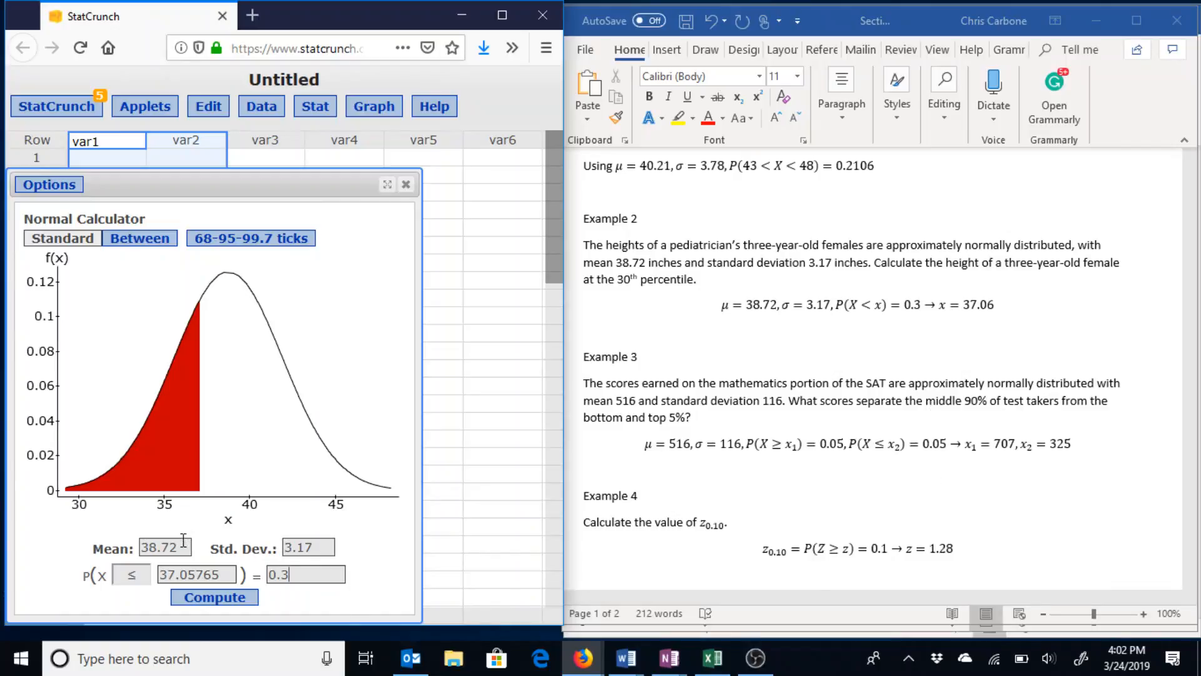
Set the Normal Calculator's mean to 516 and standard deviation to 116.
{"action": "double_click", "coordinate": [162, 547]}
{"action": "type", "text": "516"}
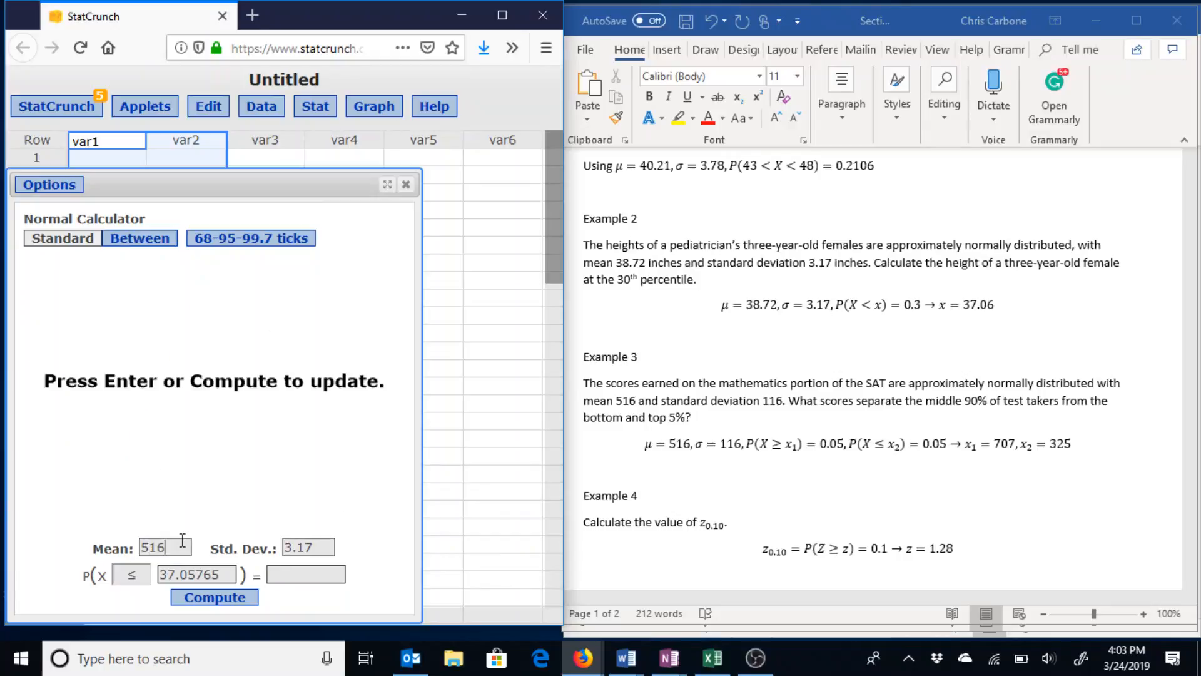
{"action": "double_click", "coordinate": [295, 548]}
{"action": "type", "text": "116"}
Solve P(X ≥ x) = 0.05 for the top-5% cutoff score, about 707.
{"action": "right_click", "coordinate": [148, 583]}
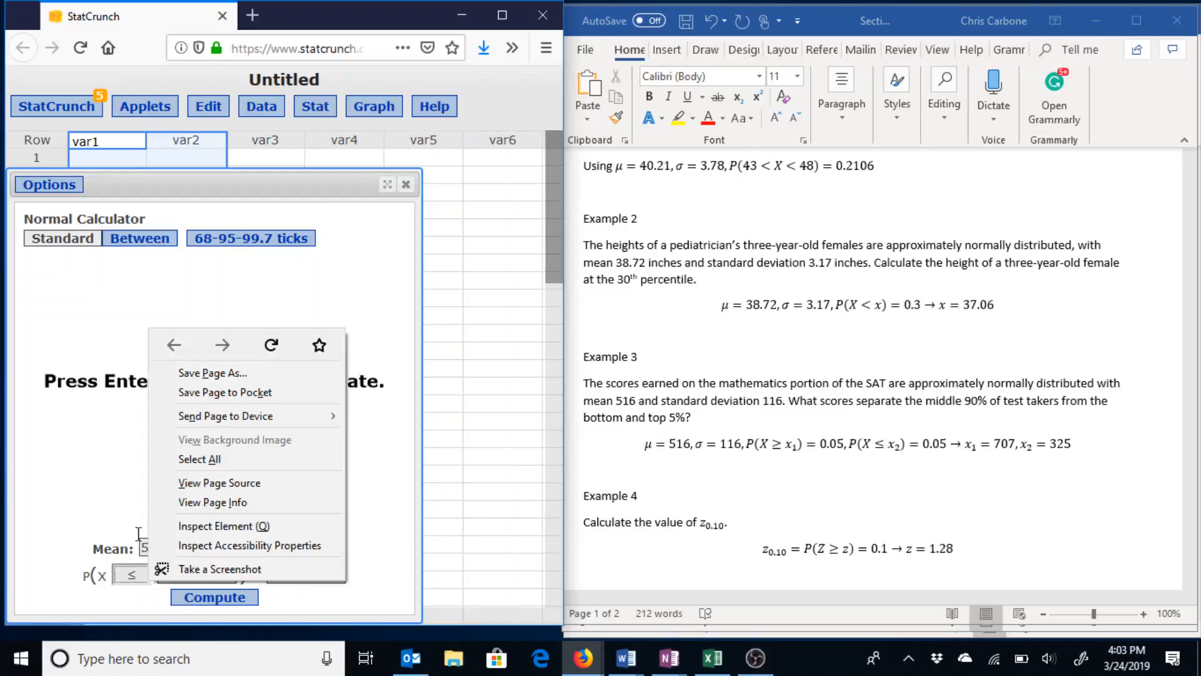
{"action": "left_click", "coordinate": [133, 573]}
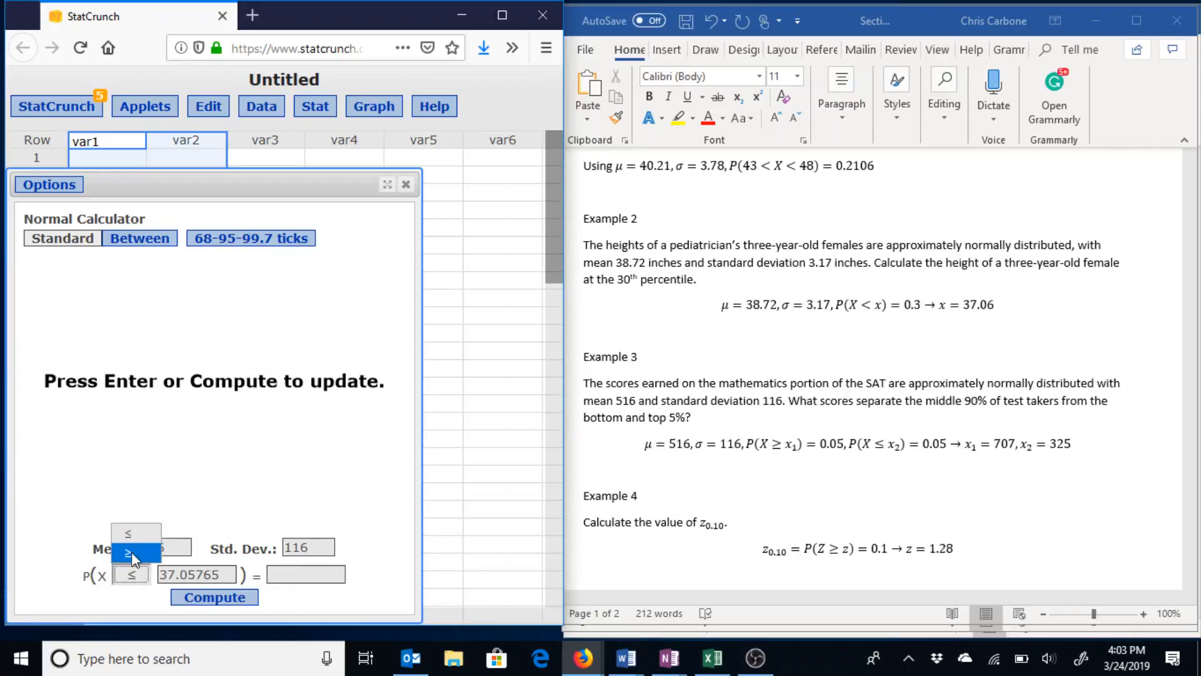
{"action": "left_click", "coordinate": [132, 552]}
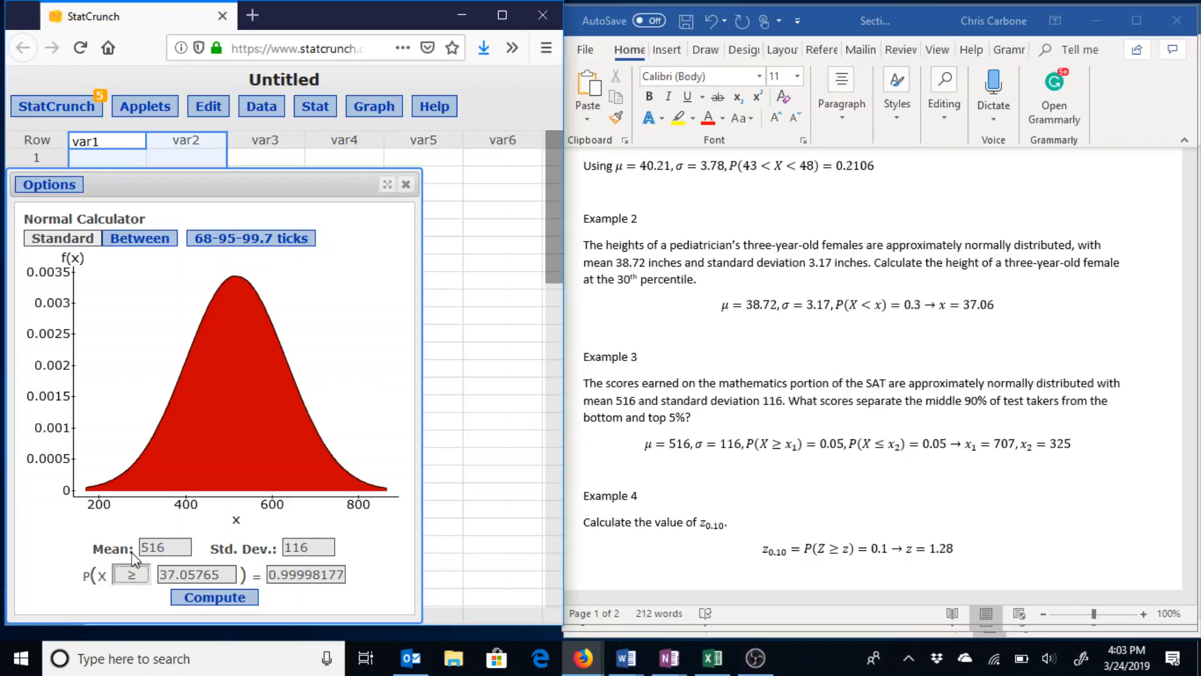
{"action": "triple_click", "coordinate": [168, 571]}
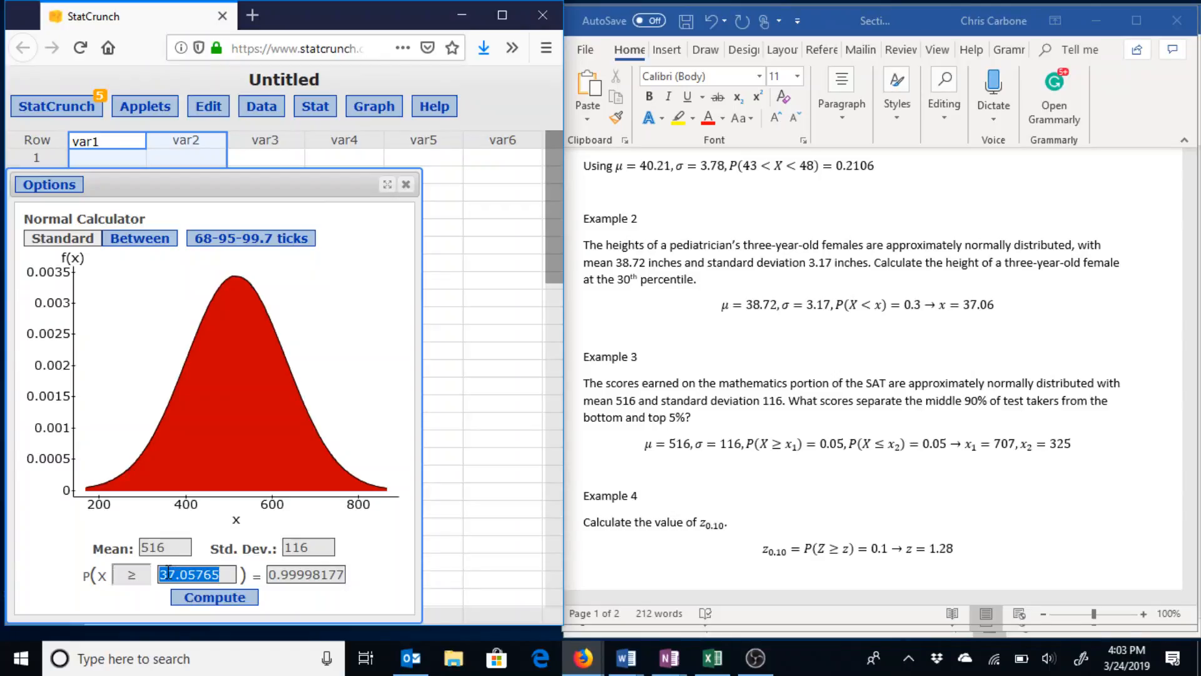
{"action": "type", "text": "0.05"}
{"action": "key", "text": "Return"}
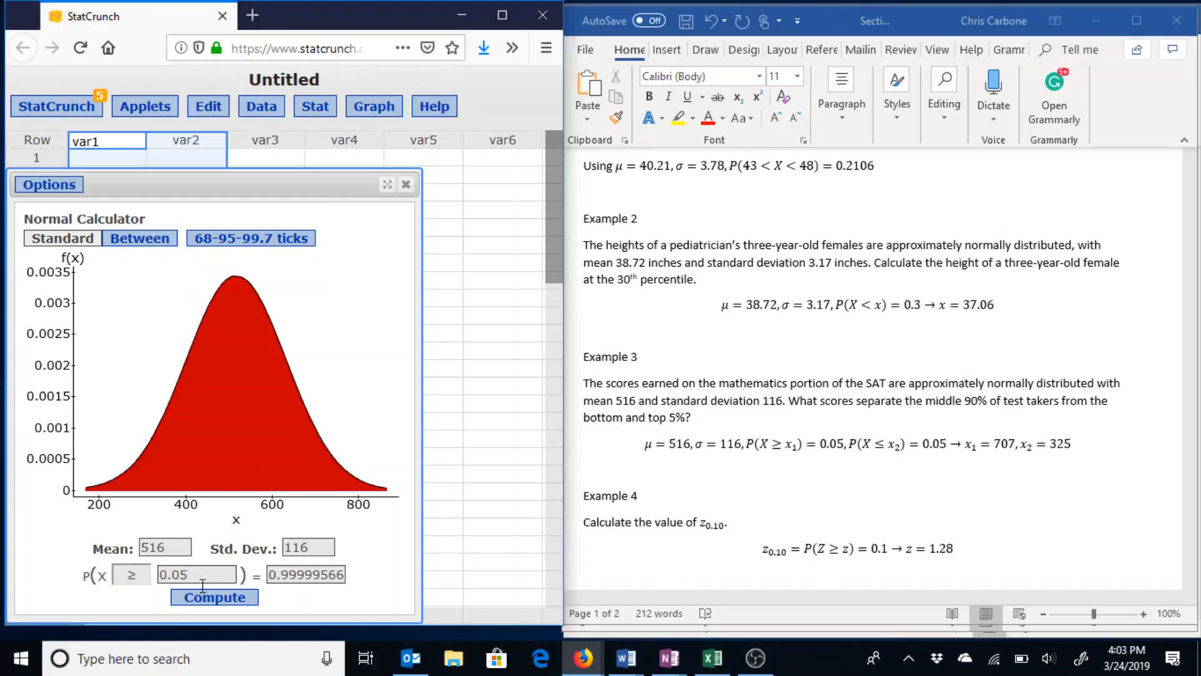
{"action": "key", "text": "BackSpace"}
{"action": "key", "text": "BackSpace"}
{"action": "key", "text": "BackSpace"}
{"action": "key", "text": "BackSpace"}
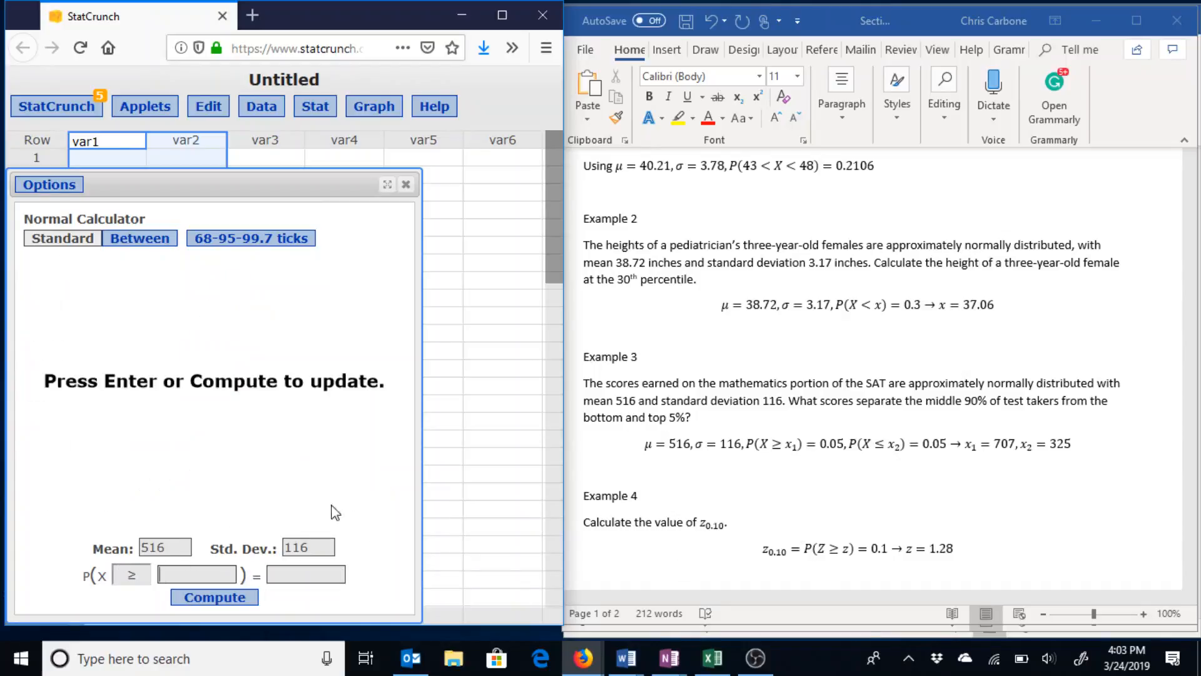
{"action": "left_click", "coordinate": [335, 570]}
{"action": "type", "text": "0.05"}
{"action": "key", "text": "Return"}
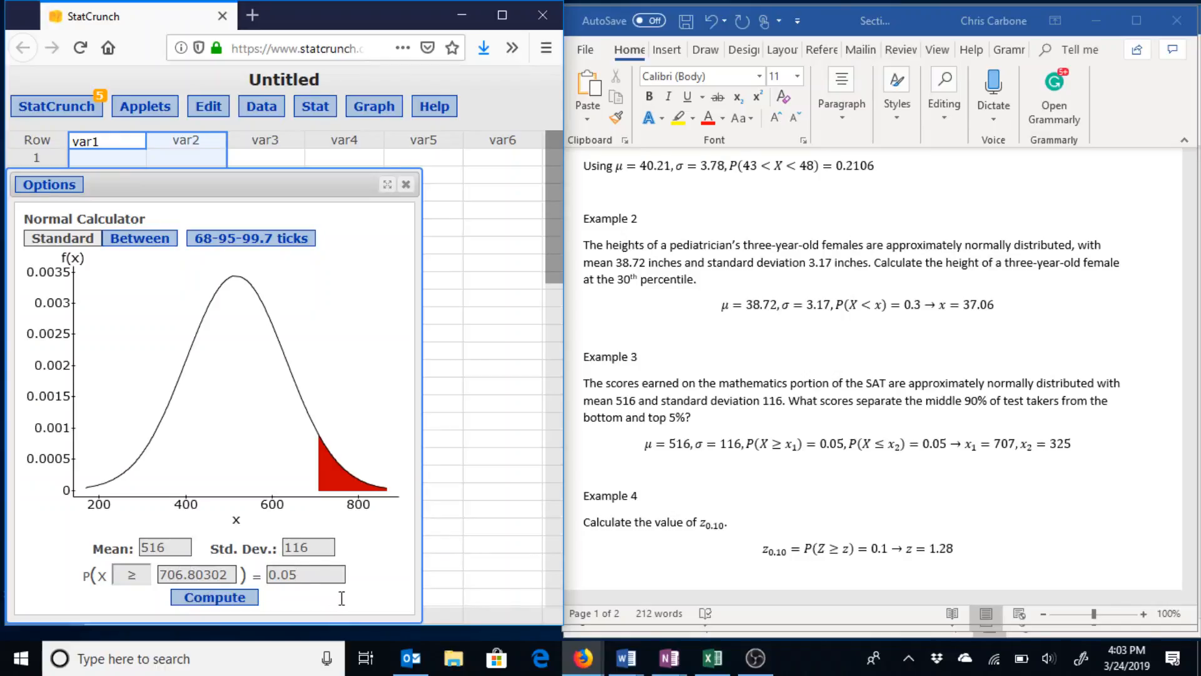
Solve P(X ≤ x) = 0.05 for the bottom-5% cutoff score, about 325.
{"action": "left_click", "coordinate": [132, 574]}
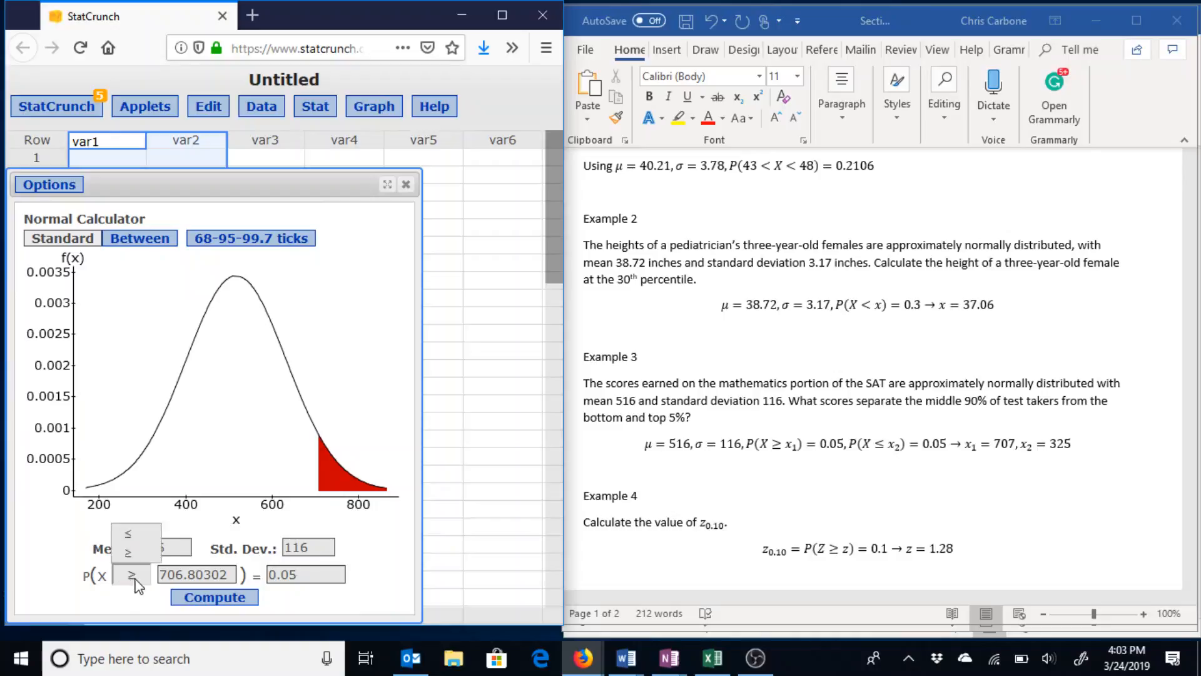
{"action": "left_click", "coordinate": [129, 538]}
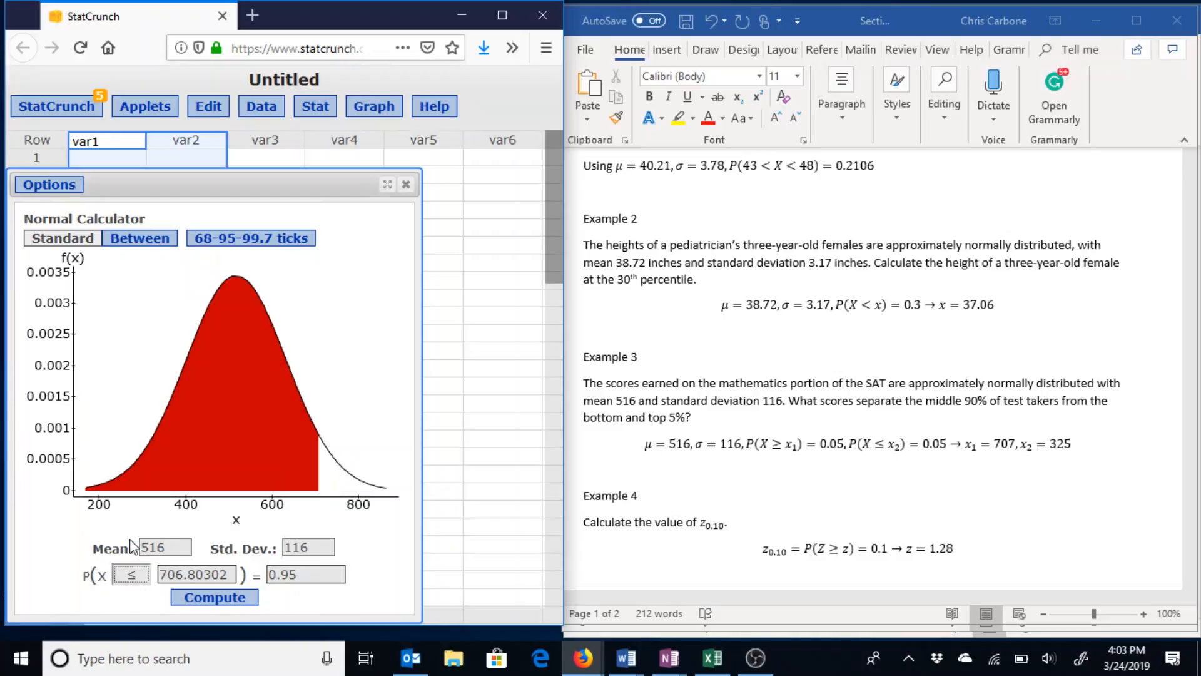
{"action": "left_click", "coordinate": [318, 579]}
{"action": "key", "text": "shift+Left"}
{"action": "key", "text": "shift+Left"}
{"action": "key", "text": "shift+Left"}
{"action": "key", "text": "shift+Left"}
{"action": "type", "text": "0.05"}
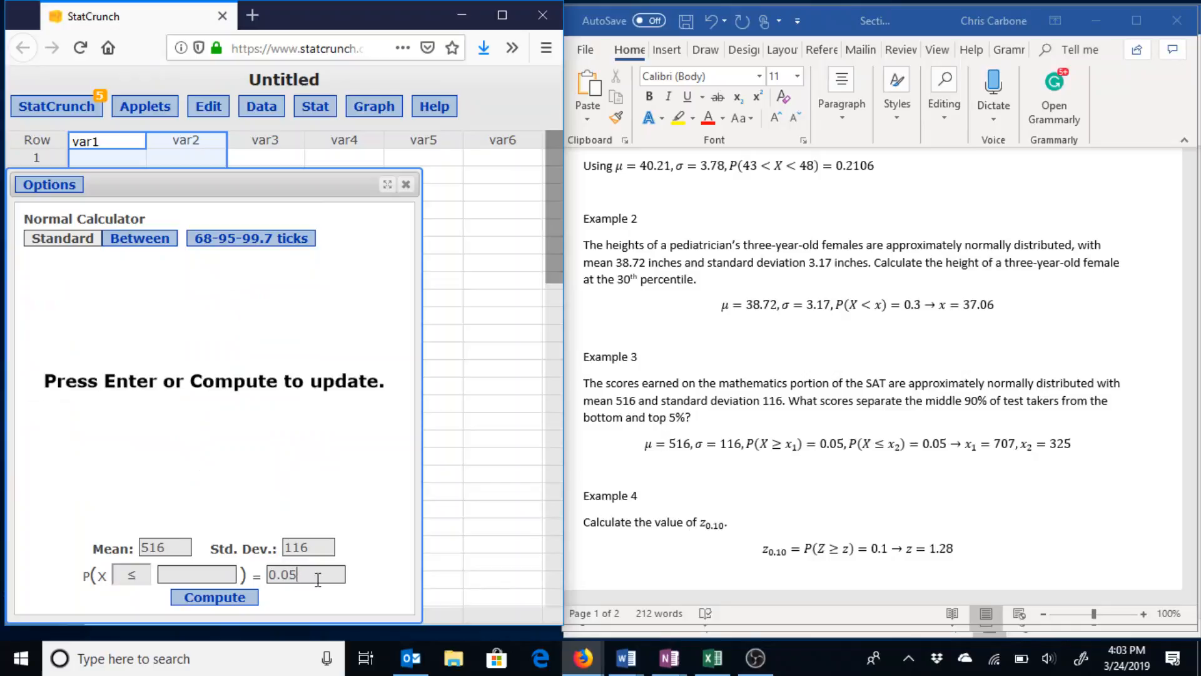
{"action": "key", "text": "Return"}
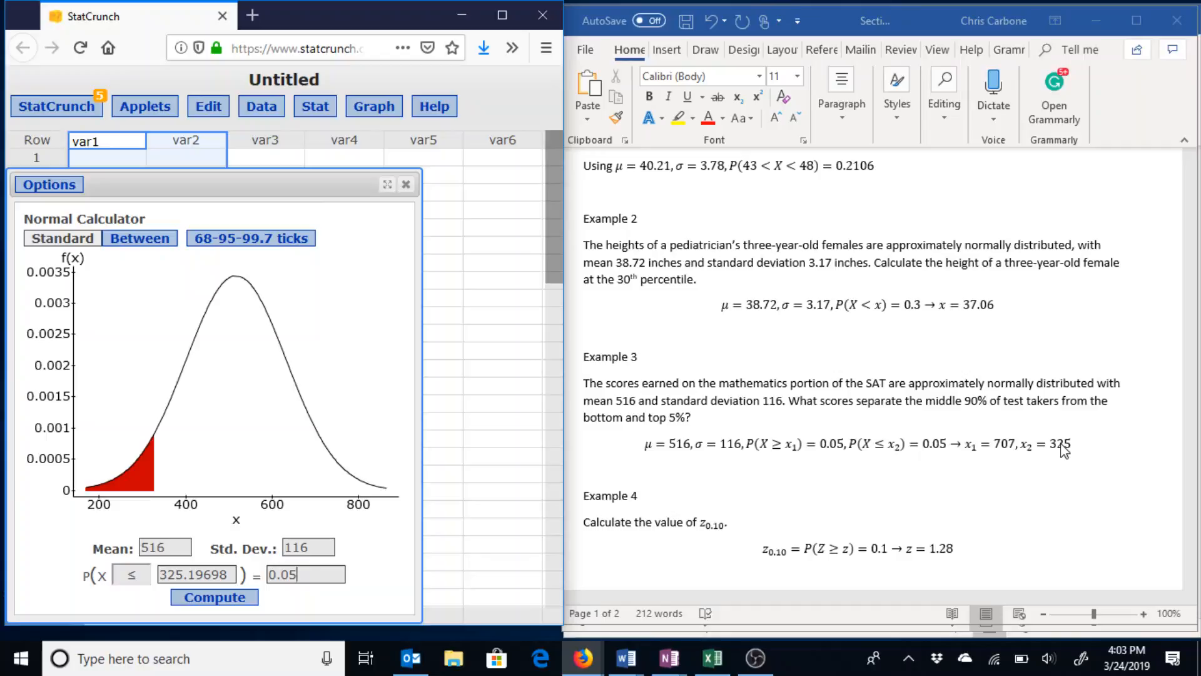
{"action": "scroll", "coordinate": [1084, 430], "scroll_direction": "down", "scroll_amount": 3}
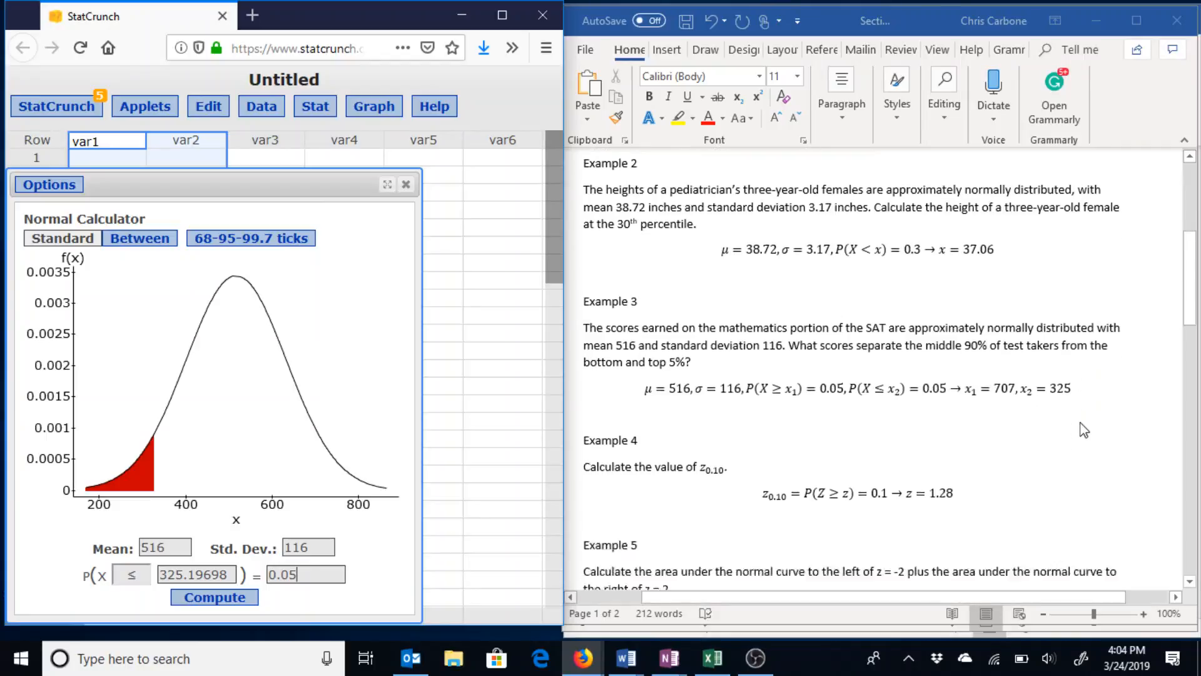